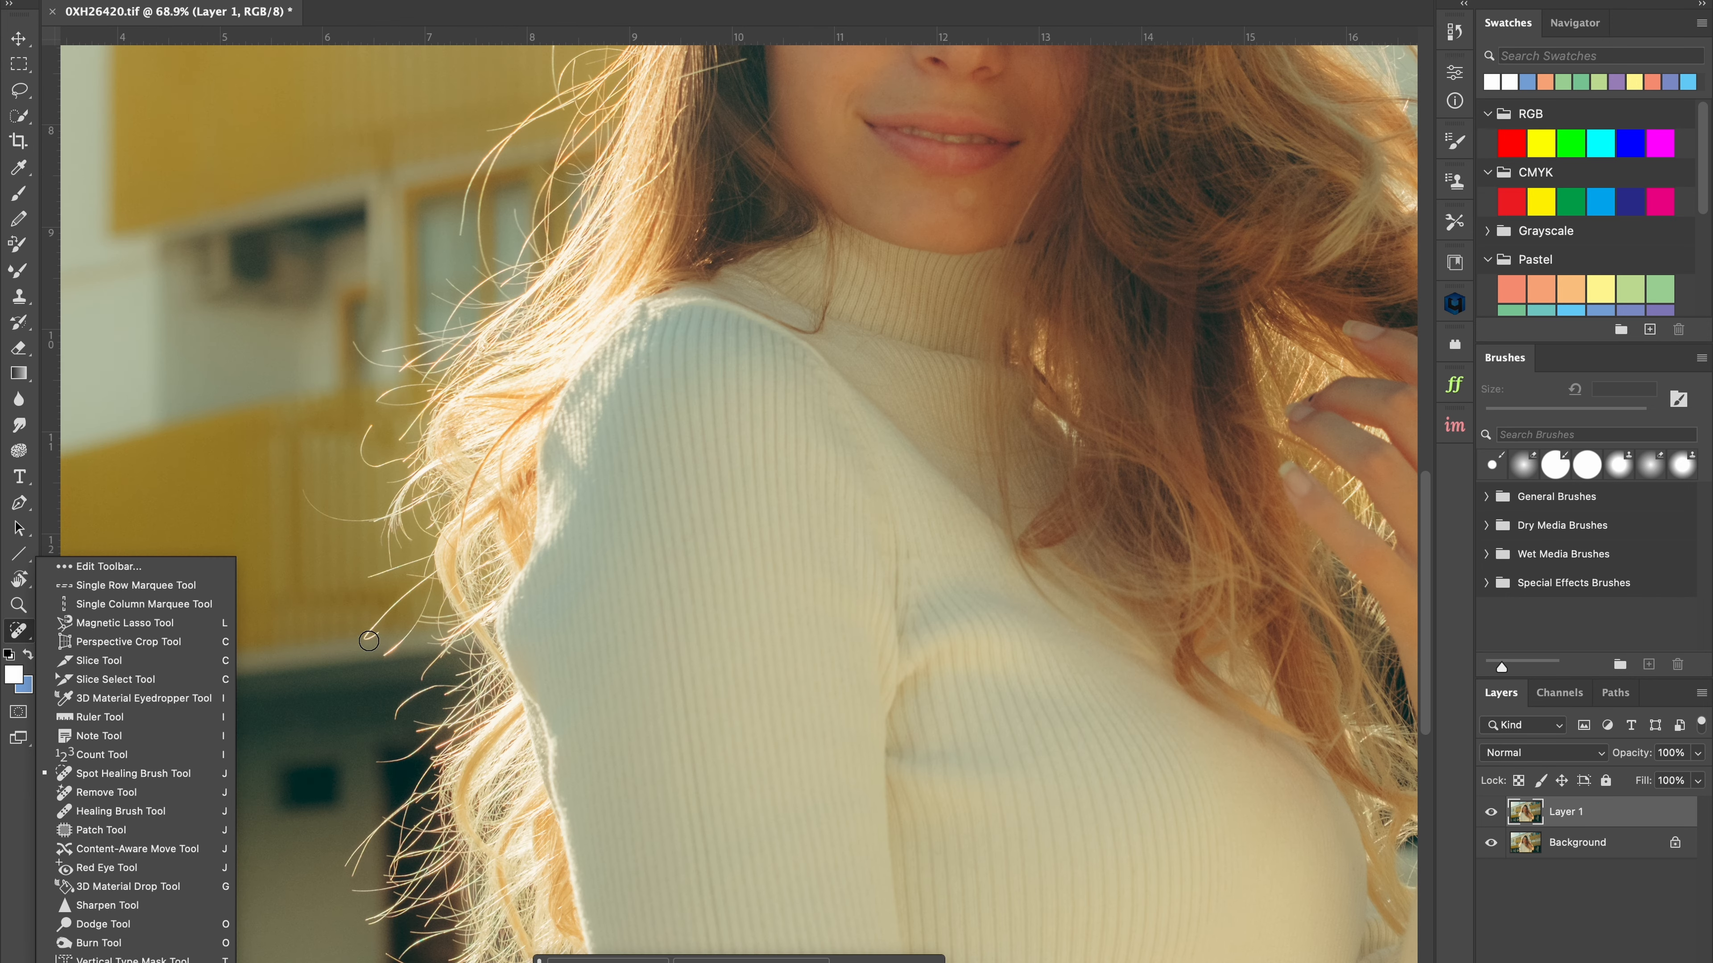
Step: Remove the flyaway hairs beside the woman's upper arm and shoulder on Layer 1 with the Spot Healing Brush
{"action": "mouse_move", "coordinate": [374, 644]}
{"action": "left_mouse_down"}
{"action": "mouse_move", "coordinate": [402, 604]}
{"action": "mouse_move", "coordinate": [391, 650]}
{"action": "mouse_move", "coordinate": [369, 577]}
{"action": "mouse_move", "coordinate": [401, 564]}
{"action": "mouse_move", "coordinate": [310, 546]}
{"action": "mouse_move", "coordinate": [398, 587]}
{"action": "left_mouse_up"}
{"action": "scroll", "coordinate": [363, 574], "scroll_direction": "up", "scroll_amount": 2}
{"action": "scroll", "coordinate": [358, 535], "scroll_direction": "up", "scroll_amount": 2}
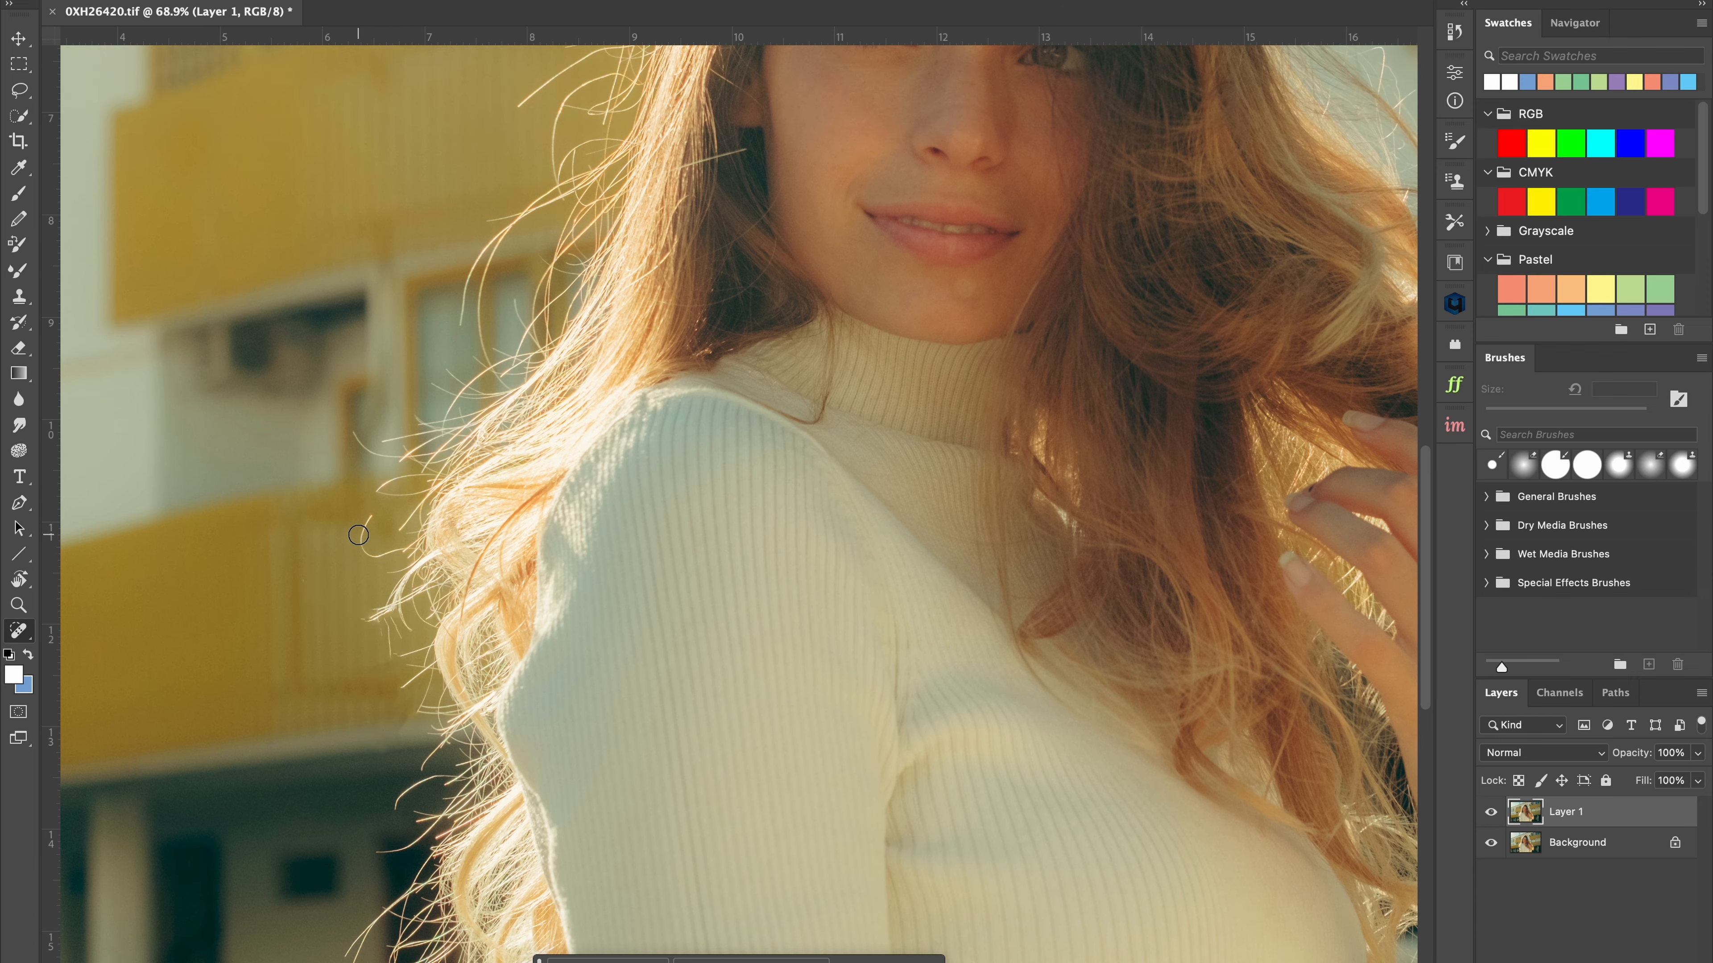
{"action": "left_click_drag", "start_coordinate": [372, 516], "coordinate": [406, 578]}
{"action": "scroll", "coordinate": [364, 540], "scroll_direction": "up", "scroll_amount": 5}
{"action": "scroll", "coordinate": [406, 574], "scroll_direction": "up", "scroll_amount": 5}
Step: Heal the stray hairs against the wall and yellow balcony beside the neck and jaw with the Spot Healing Brush
{"action": "left_click_drag", "start_coordinate": [500, 451], "coordinate": [480, 554]}
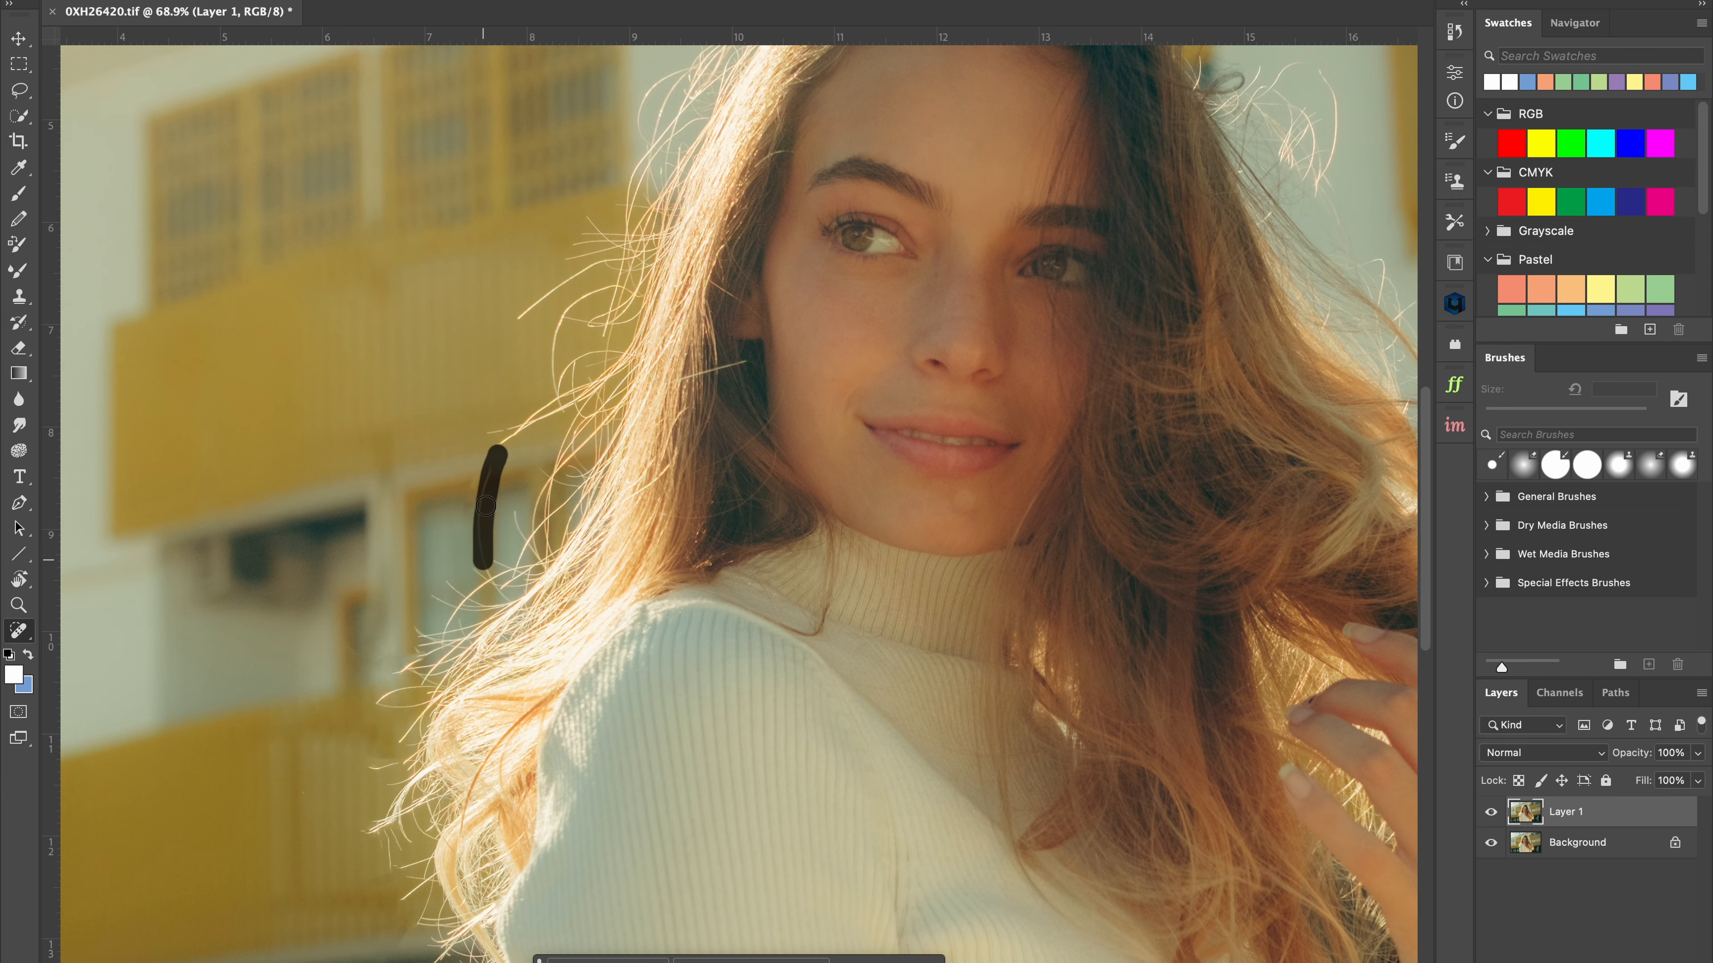
{"action": "scroll", "coordinate": [489, 475], "scroll_direction": "up", "scroll_amount": 1}
{"action": "left_click", "coordinate": [500, 454]}
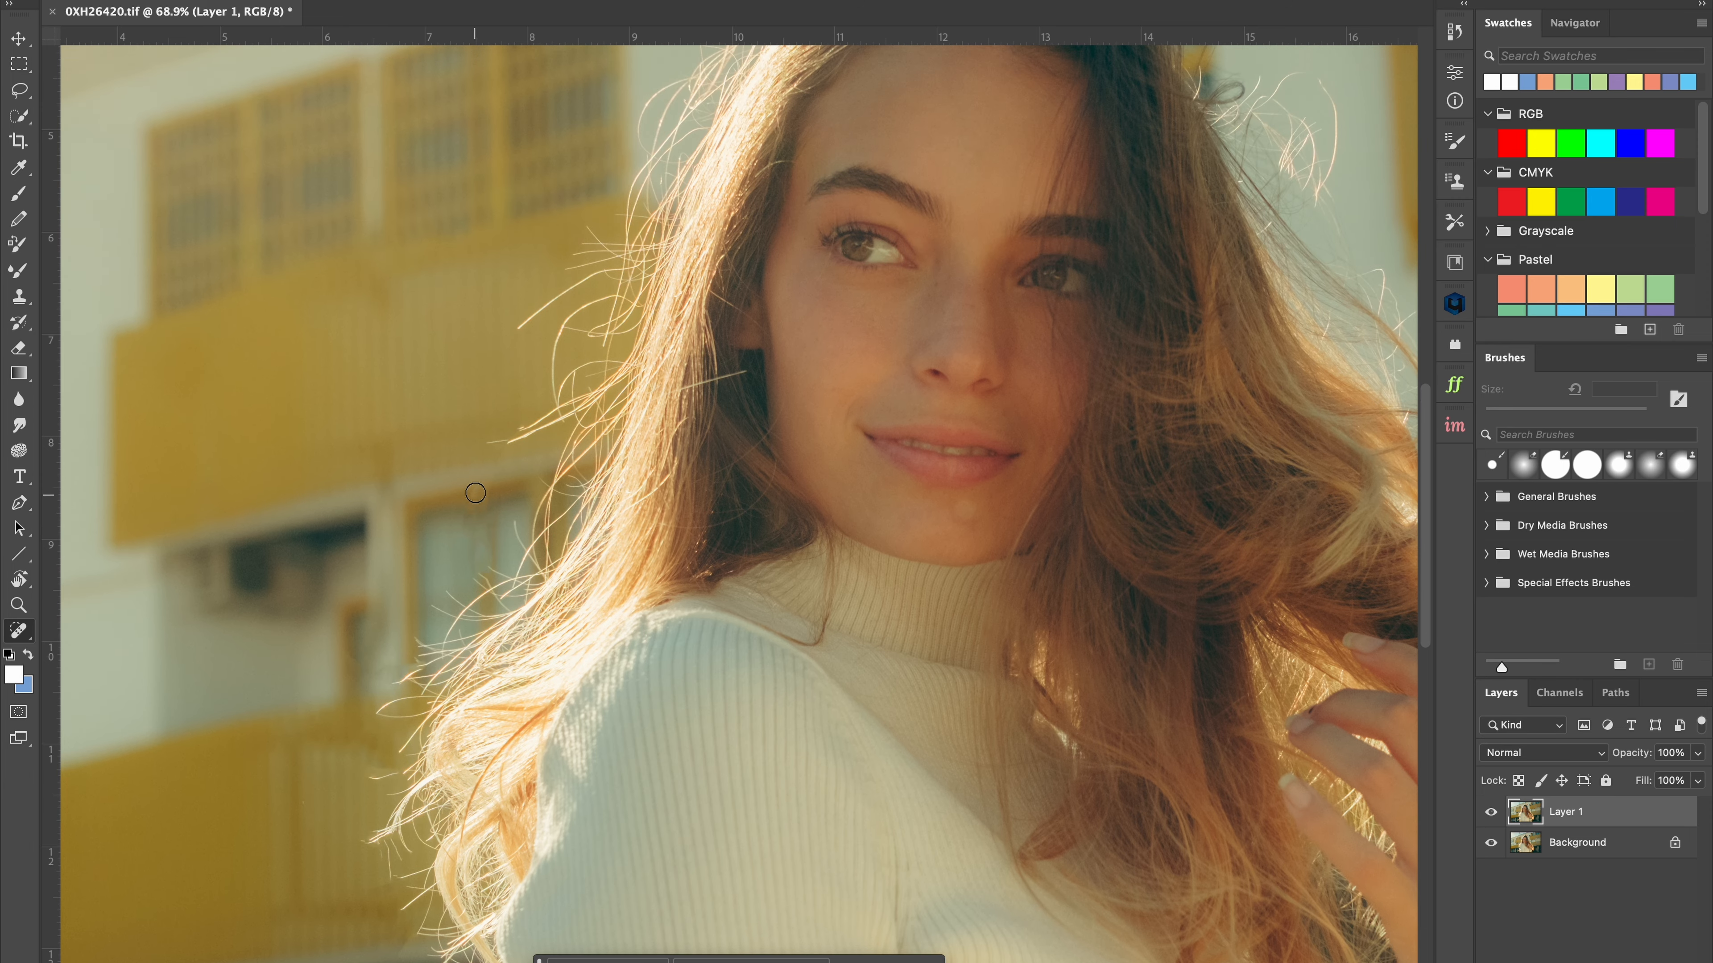
{"action": "scroll", "coordinate": [489, 485], "scroll_direction": "up", "scroll_amount": 2}
{"action": "left_click_drag", "start_coordinate": [491, 484], "coordinate": [580, 445]}
{"action": "scroll", "coordinate": [516, 497], "scroll_direction": "up", "scroll_amount": 6}
{"action": "left_click_drag", "start_coordinate": [513, 512], "coordinate": [592, 452]}
{"action": "left_click_drag", "start_coordinate": [552, 575], "coordinate": [578, 487]}
{"action": "scroll", "coordinate": [524, 548], "scroll_direction": "down", "scroll_amount": 2}
{"action": "scroll", "coordinate": [457, 607], "scroll_direction": "up", "scroll_amount": 3}
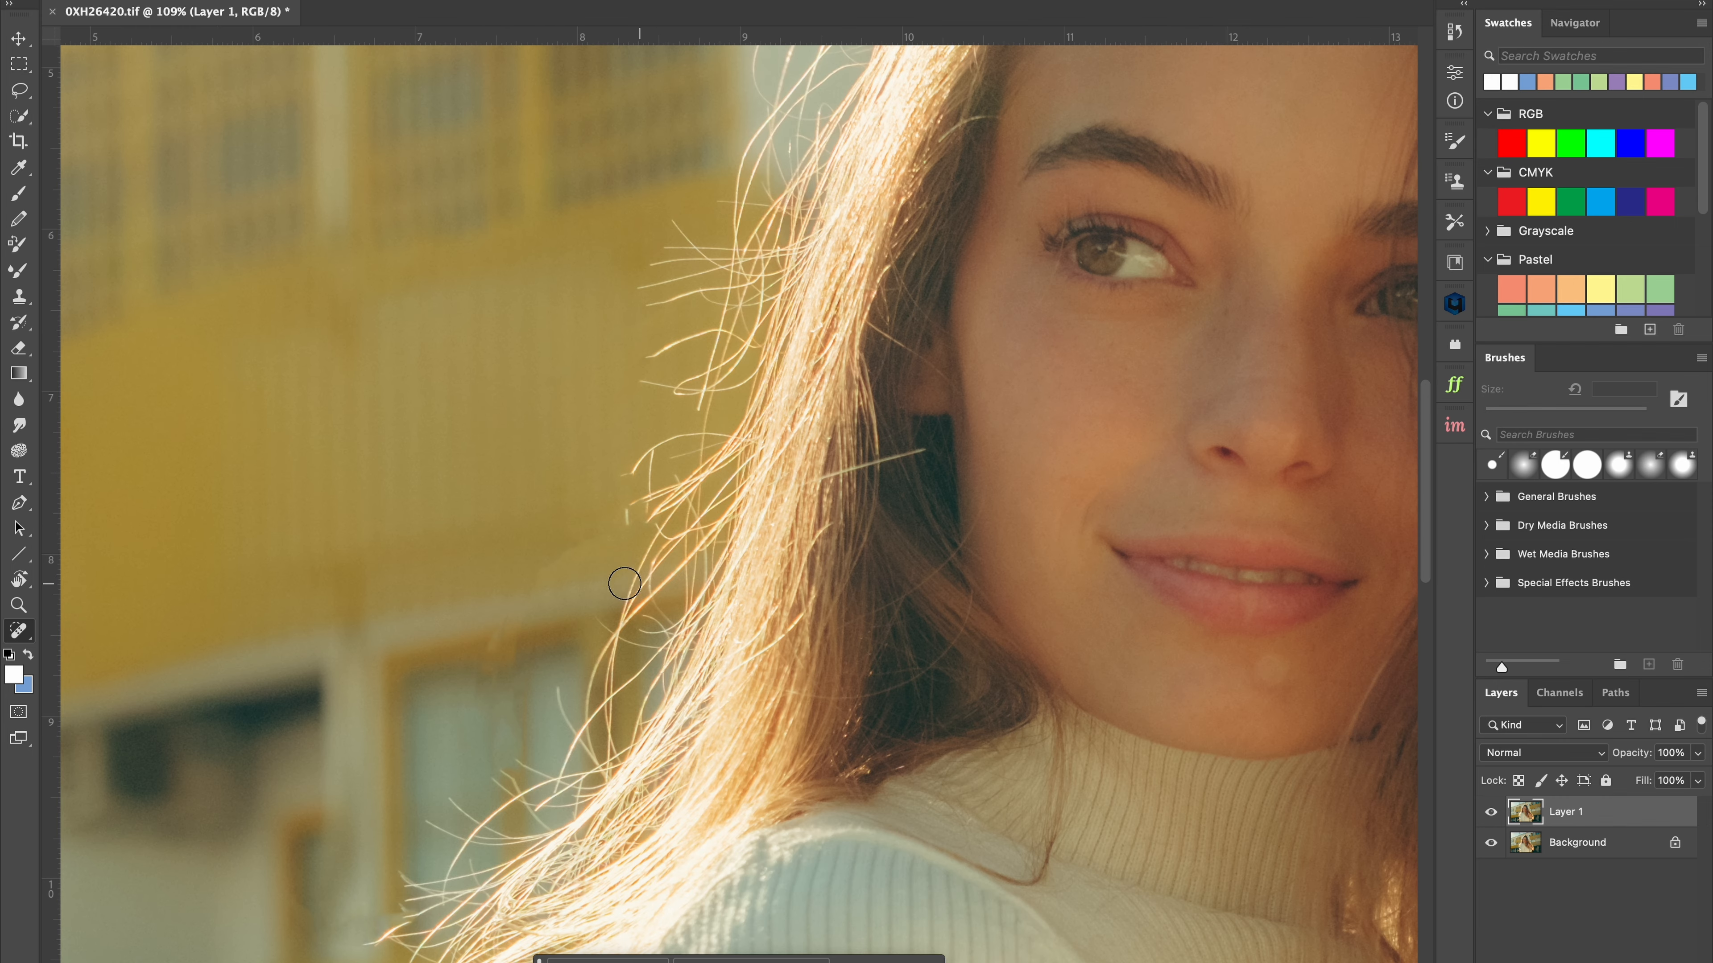
{"action": "scroll", "coordinate": [625, 583], "scroll_direction": "up", "scroll_amount": 5}
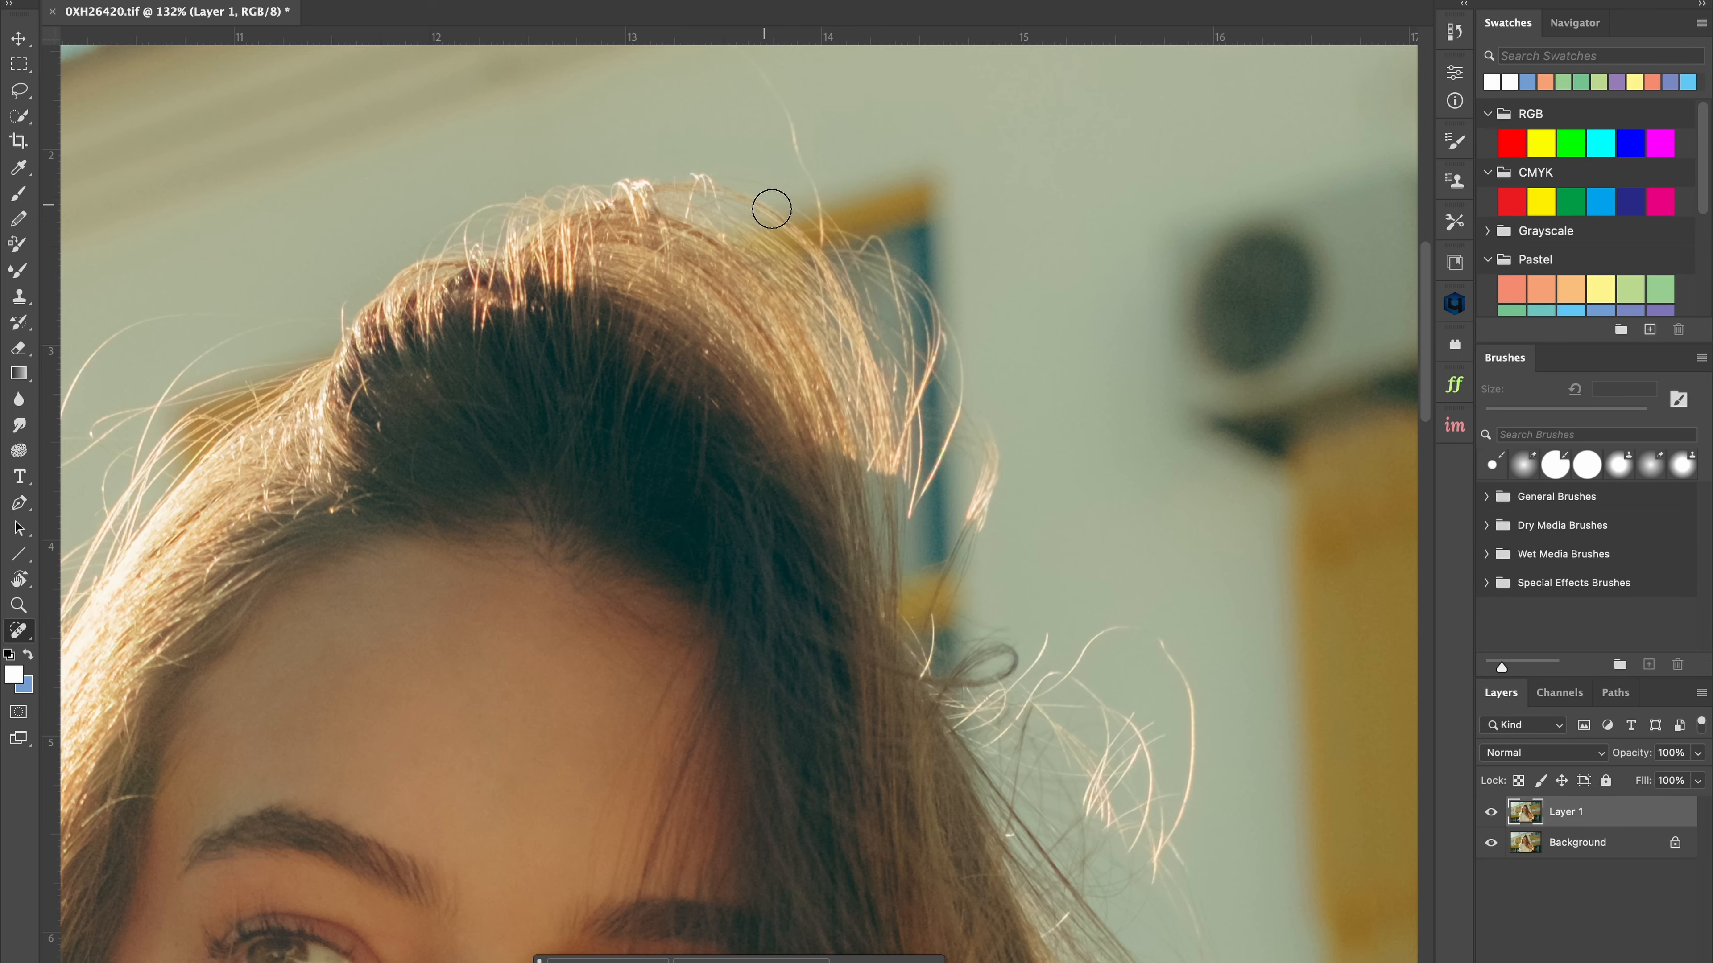
{"action": "scroll", "coordinate": [772, 210], "scroll_direction": "up", "scroll_amount": 4}
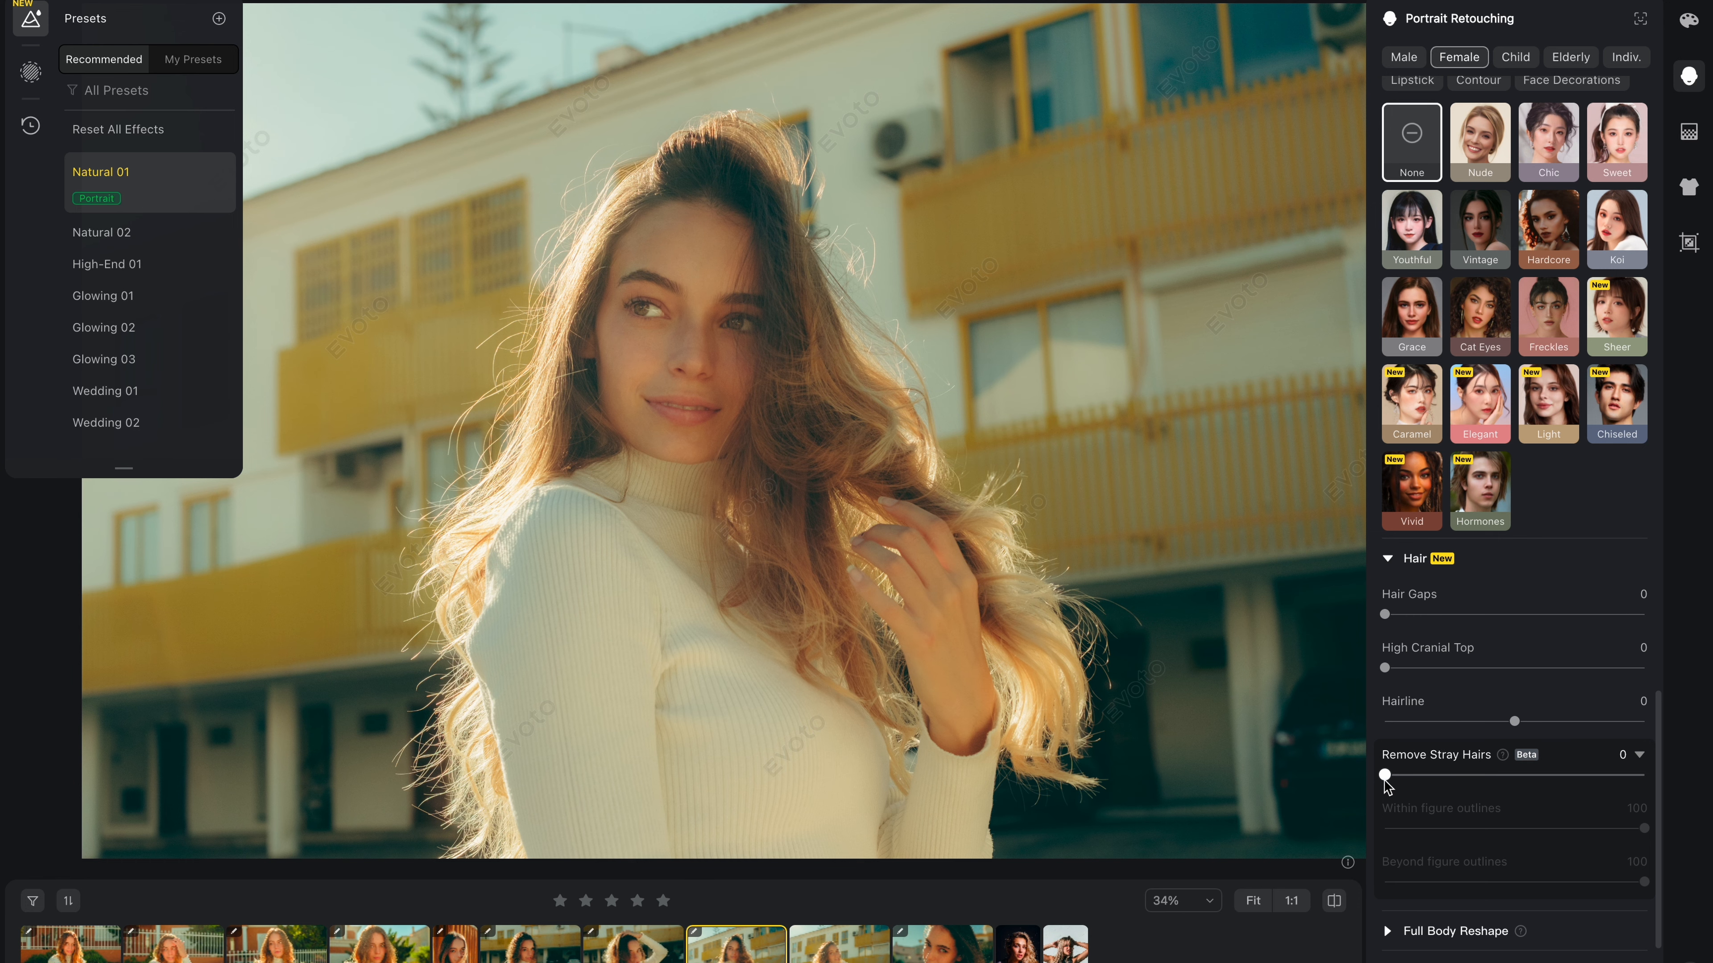
Step: Switch to Evoto and increase the Remove Stray Hairs strength in the portrait's hair retouching
{"action": "scroll", "coordinate": [994, 659], "scroll_direction": "down", "scroll_amount": 2}
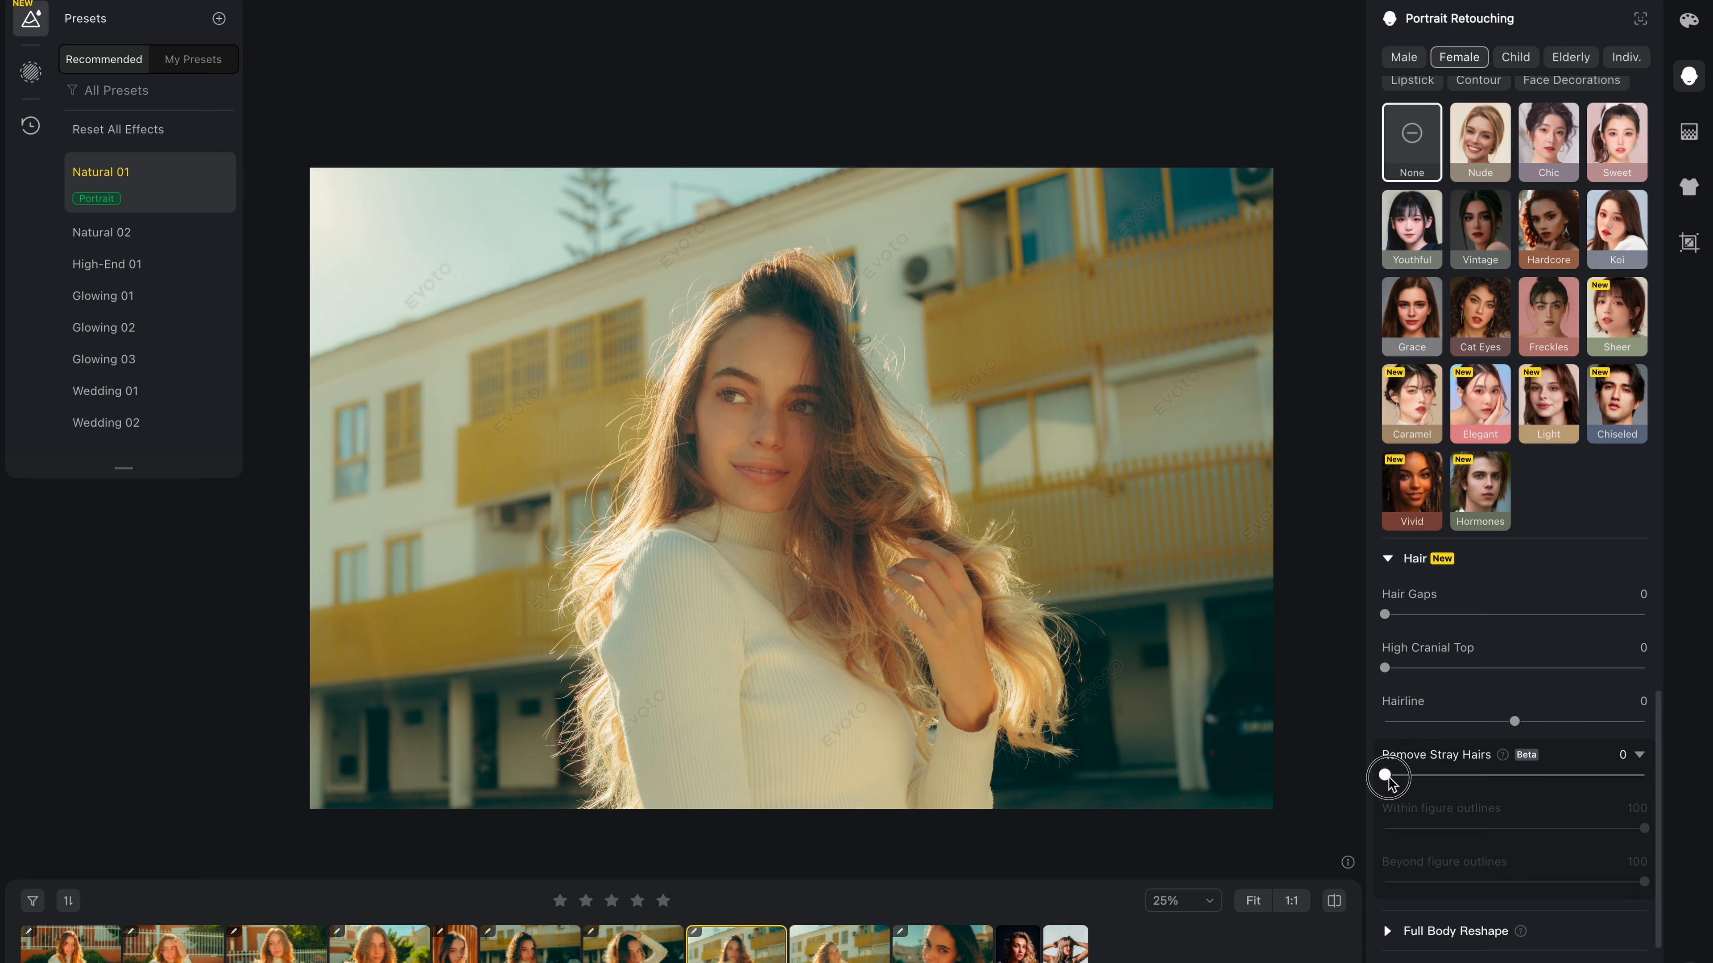
{"action": "left_click_drag", "start_coordinate": [1387, 777], "coordinate": [1450, 776]}
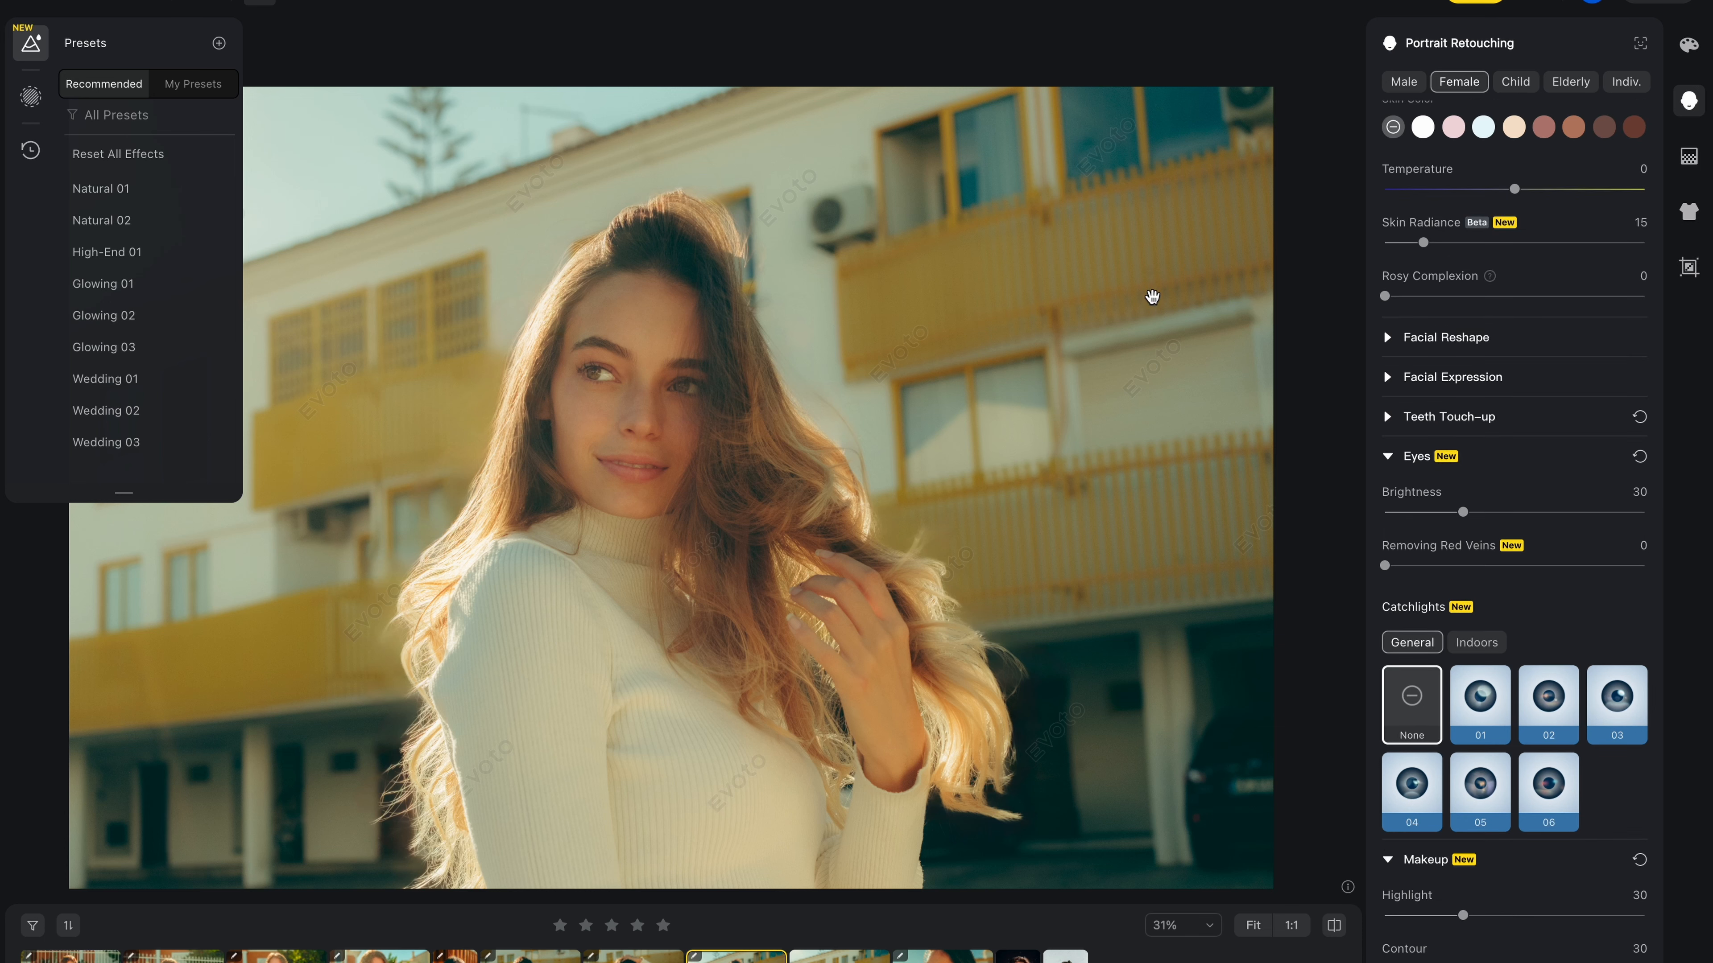
Step: Try different Skin Radiance strengths in the skin retouching and set Skin Radiance to 20
{"action": "scroll", "coordinate": [1565, 555], "scroll_direction": "up", "scroll_amount": 3}
{"action": "scroll", "coordinate": [1508, 641], "scroll_direction": "up", "scroll_amount": 2}
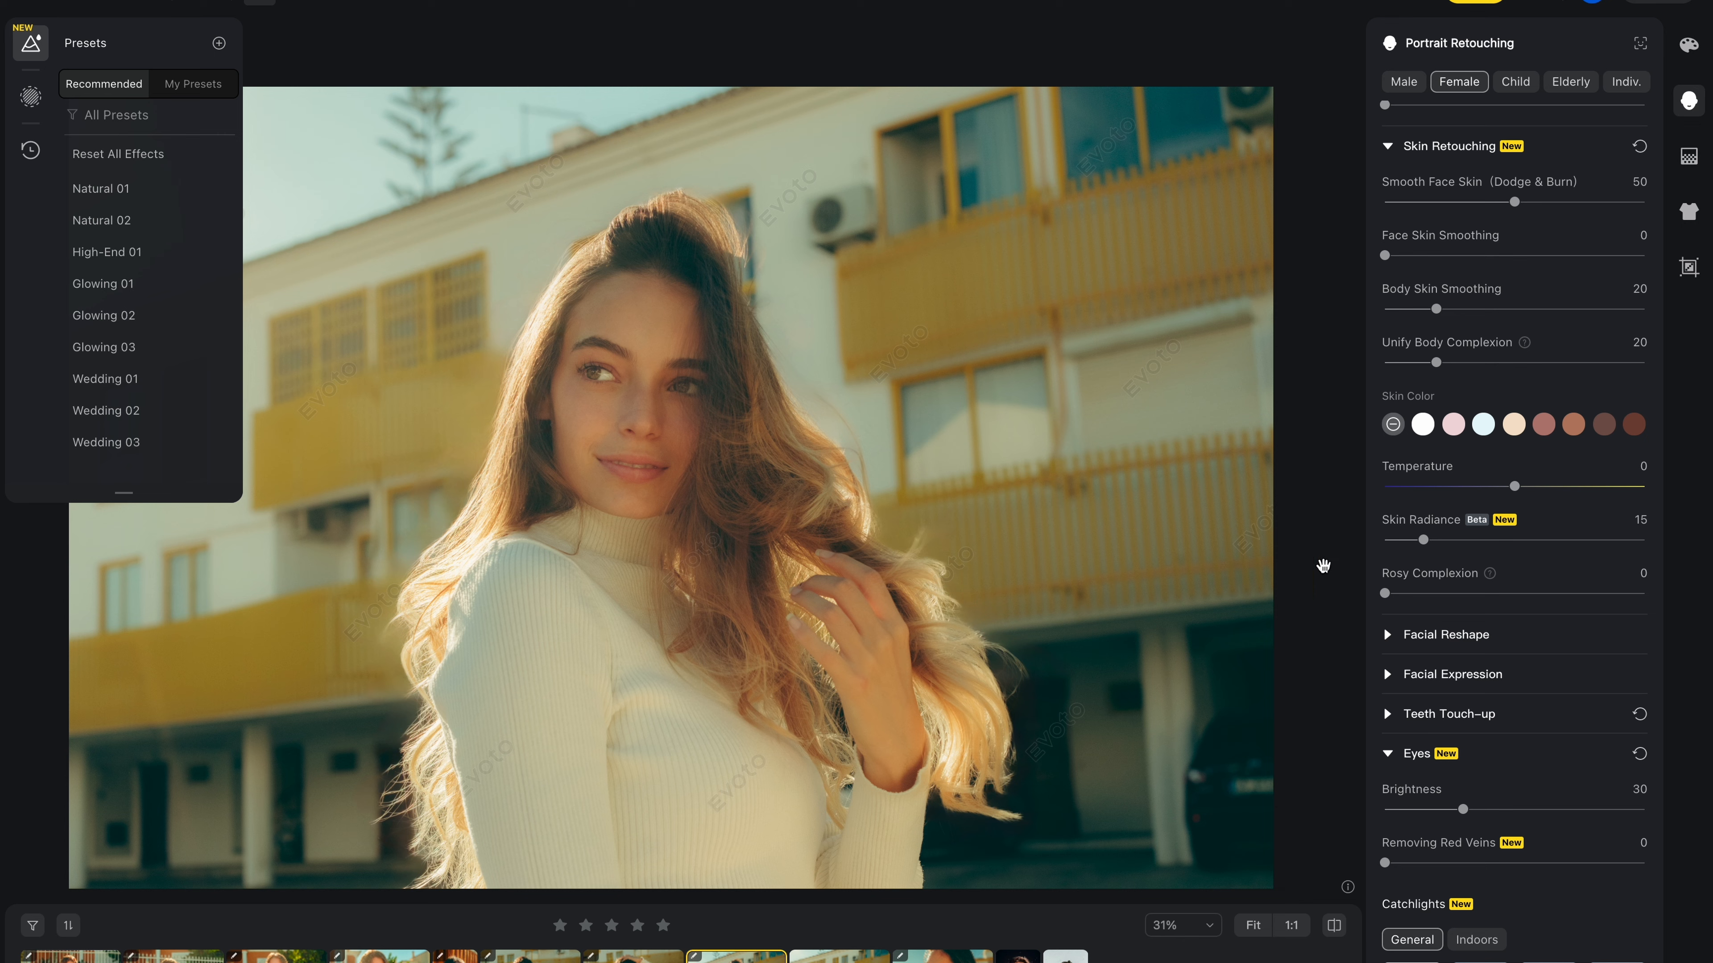
{"action": "scroll", "coordinate": [1388, 585], "scroll_direction": "up", "scroll_amount": 2}
{"action": "scroll", "coordinate": [1445, 602], "scroll_direction": "down", "scroll_amount": 2}
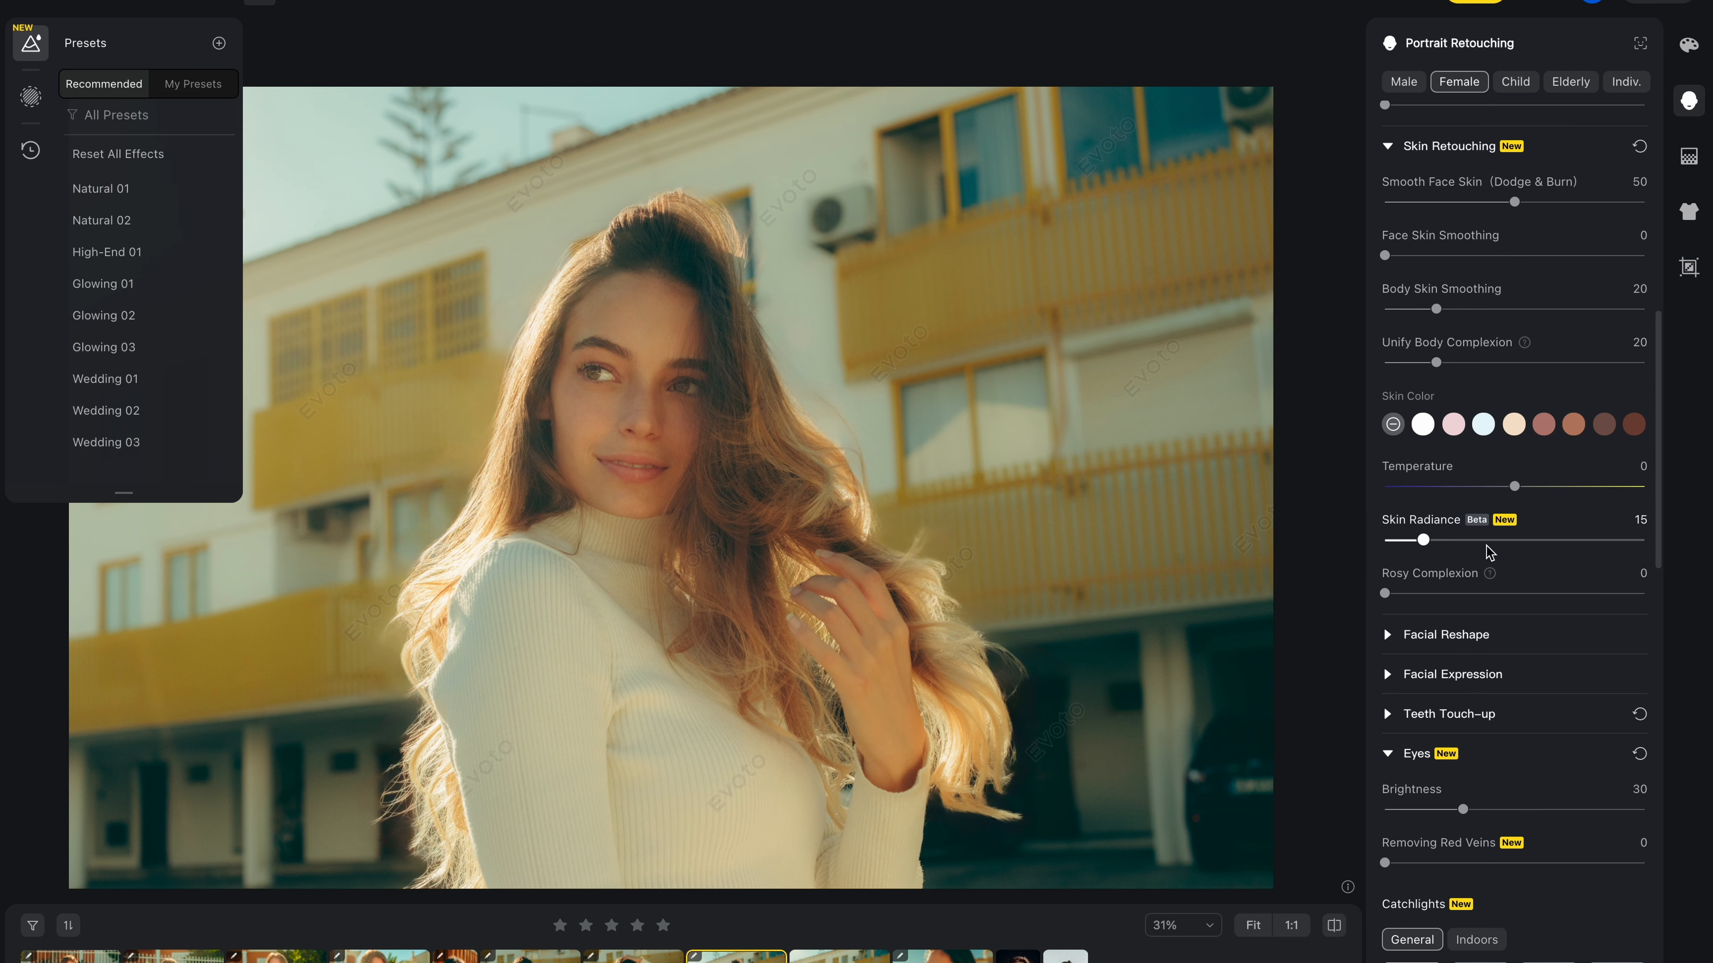
{"action": "left_click_drag", "start_coordinate": [1453, 552], "coordinate": [1415, 551]}
{"action": "key", "text": "ctrl+z"}
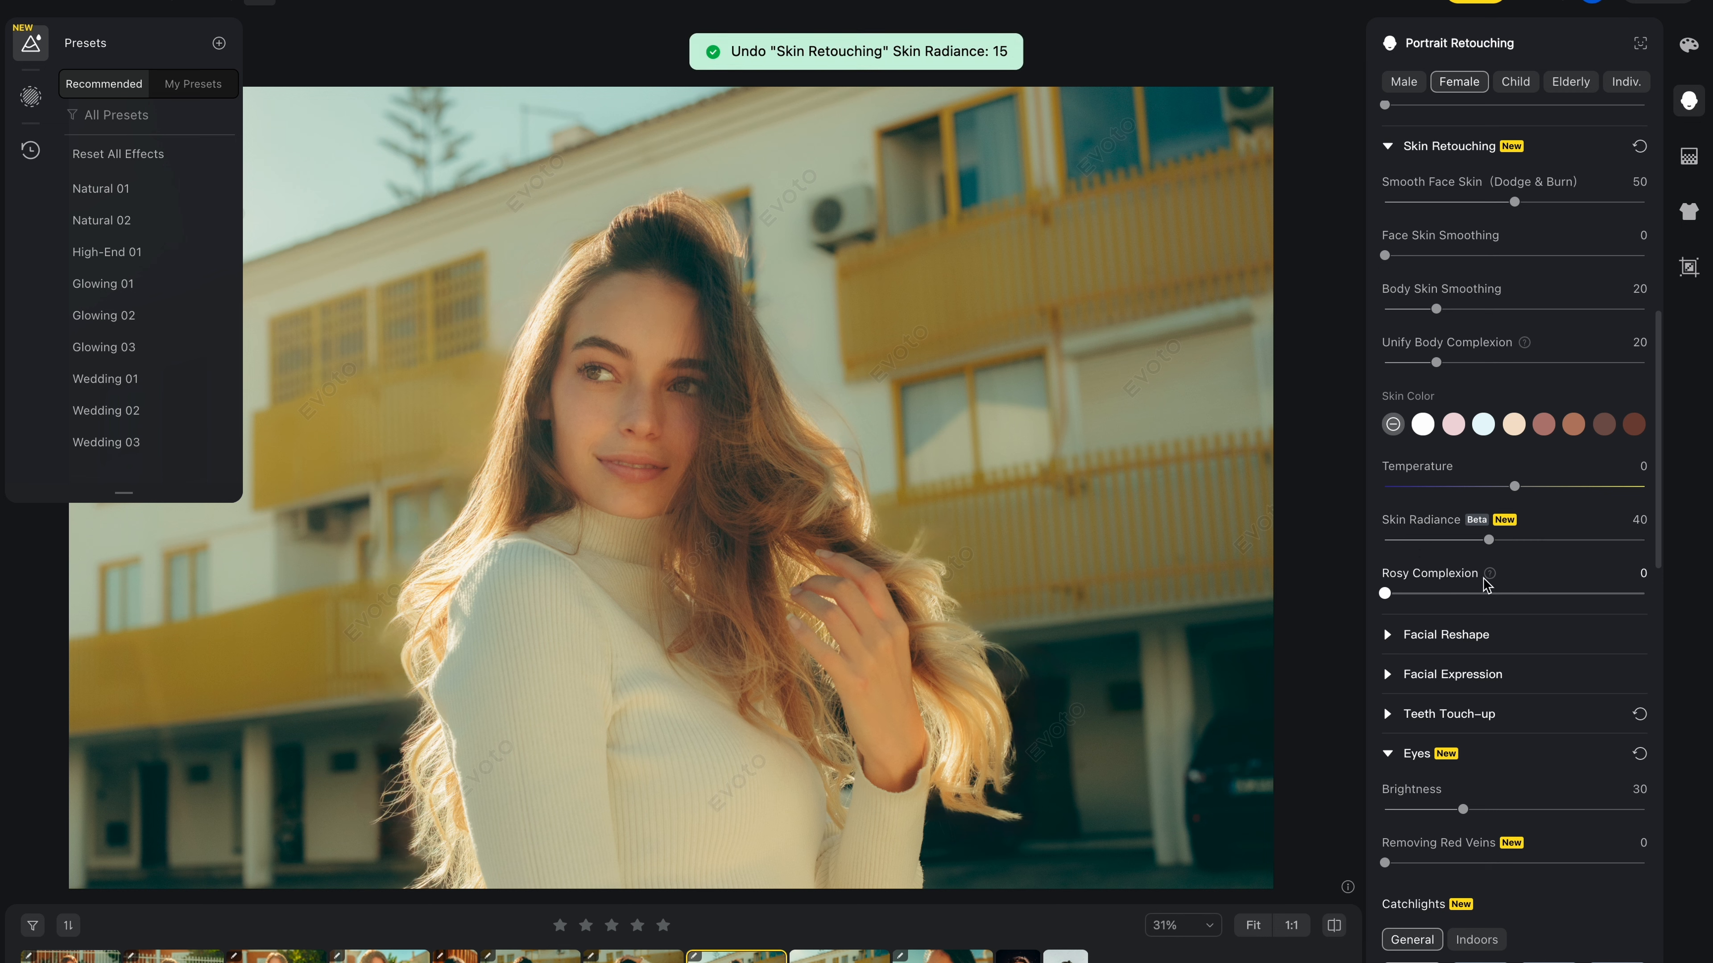
{"action": "mouse_move", "coordinate": [1489, 573]}
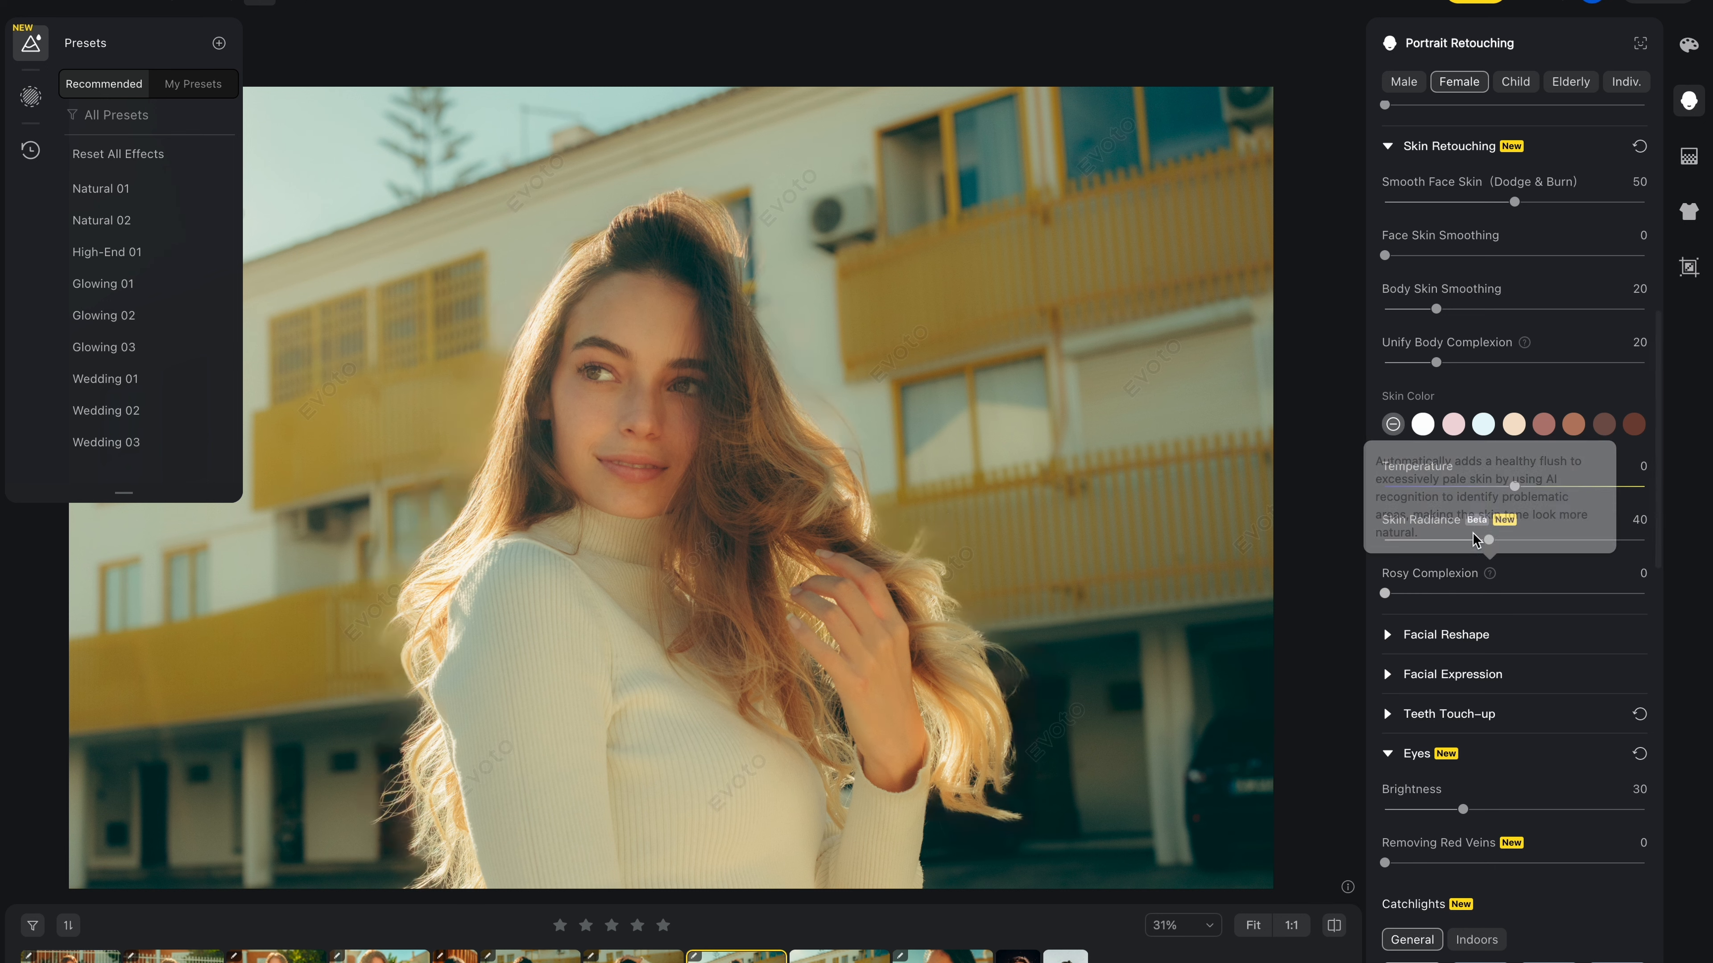
{"action": "left_click_drag", "start_coordinate": [1487, 542], "coordinate": [1427, 550]}
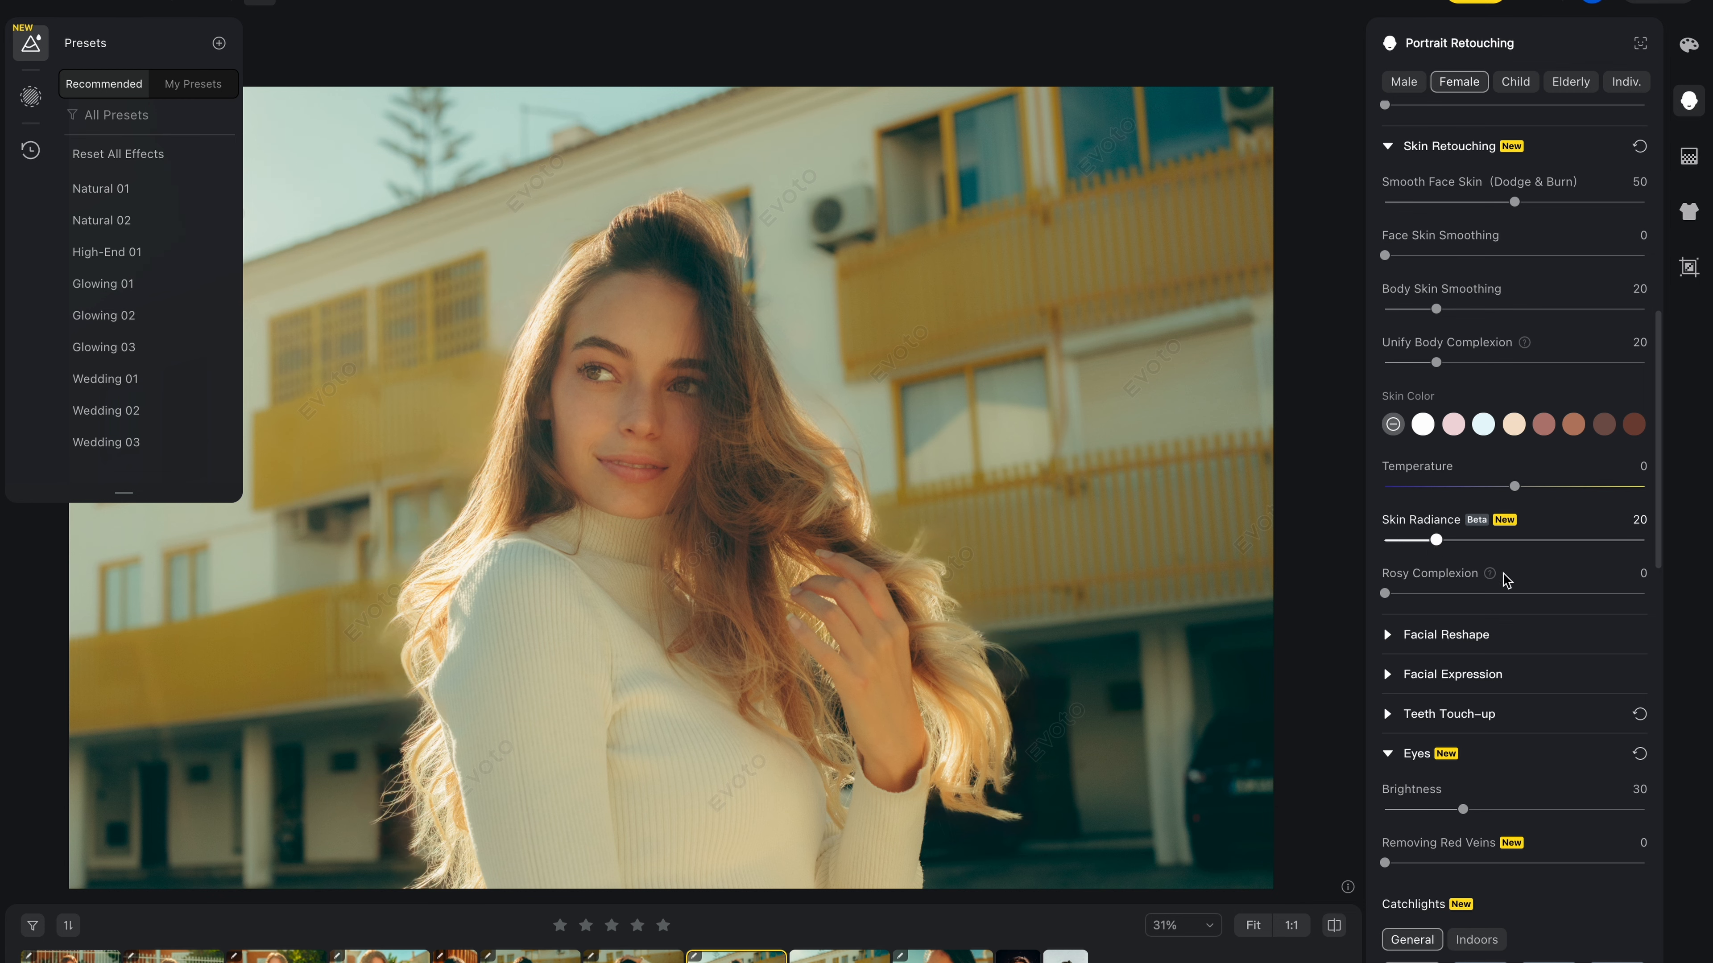
Step: Open the Facial Expression settings and try out the Gentle Smile adjustment on the portrait
{"action": "scroll", "coordinate": [1484, 499], "scroll_direction": "down", "scroll_amount": 2}
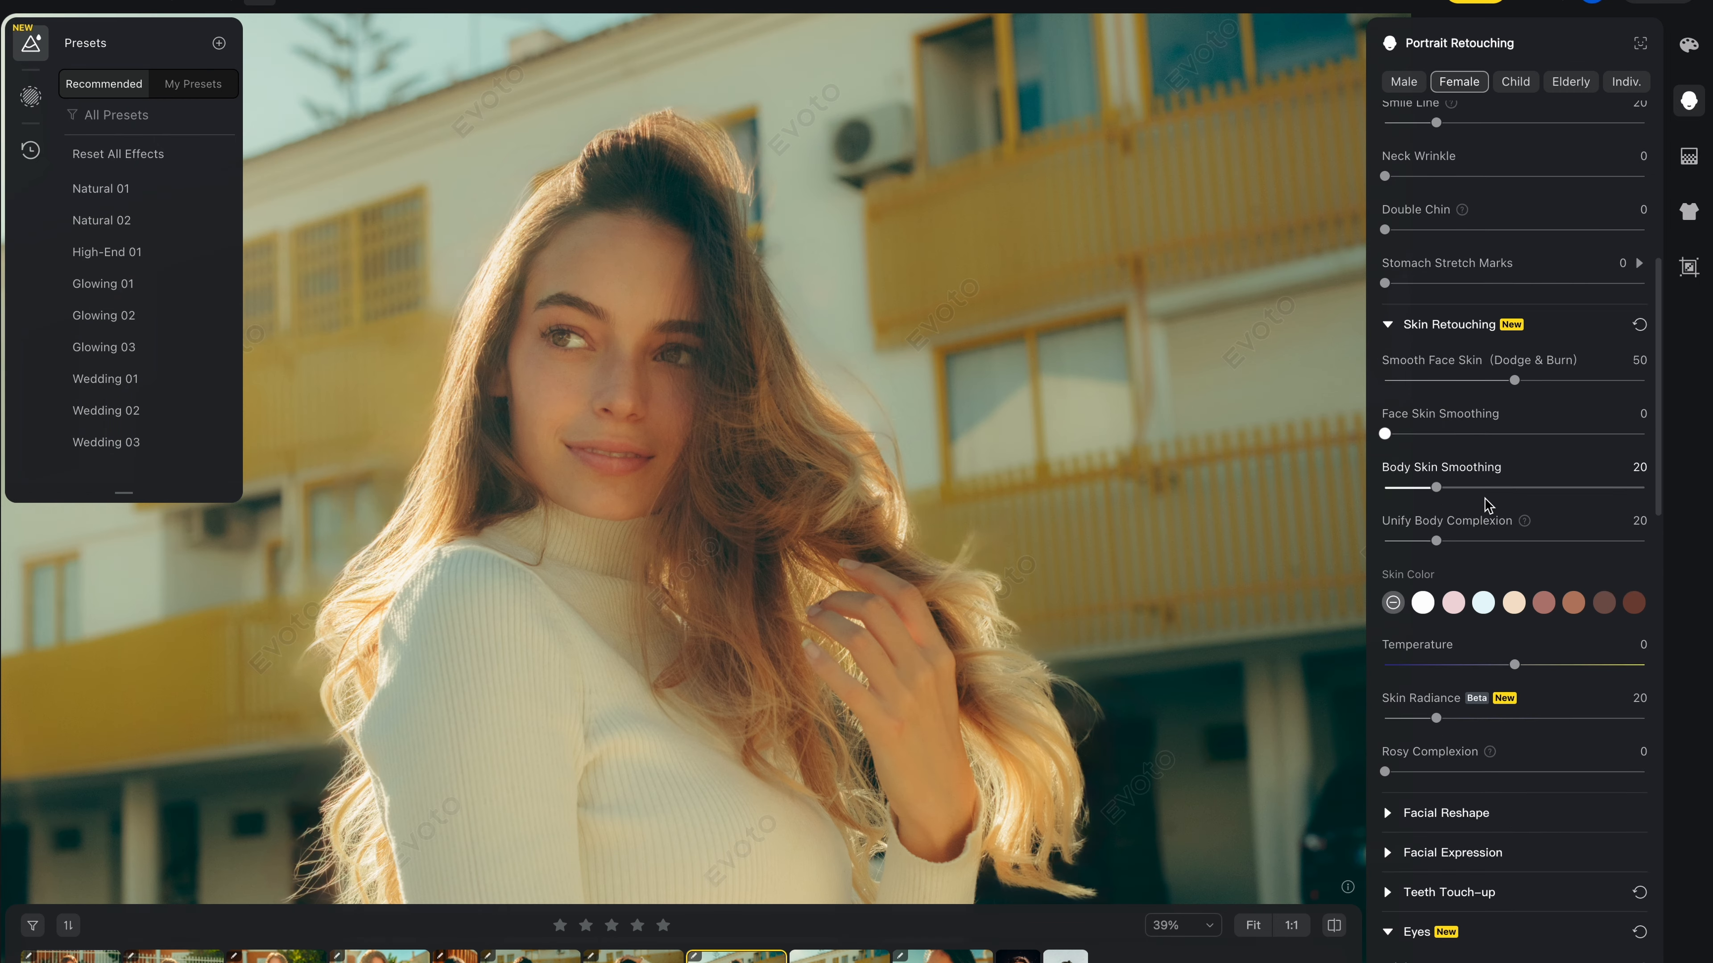
{"action": "scroll", "coordinate": [1488, 505], "scroll_direction": "down", "scroll_amount": 3}
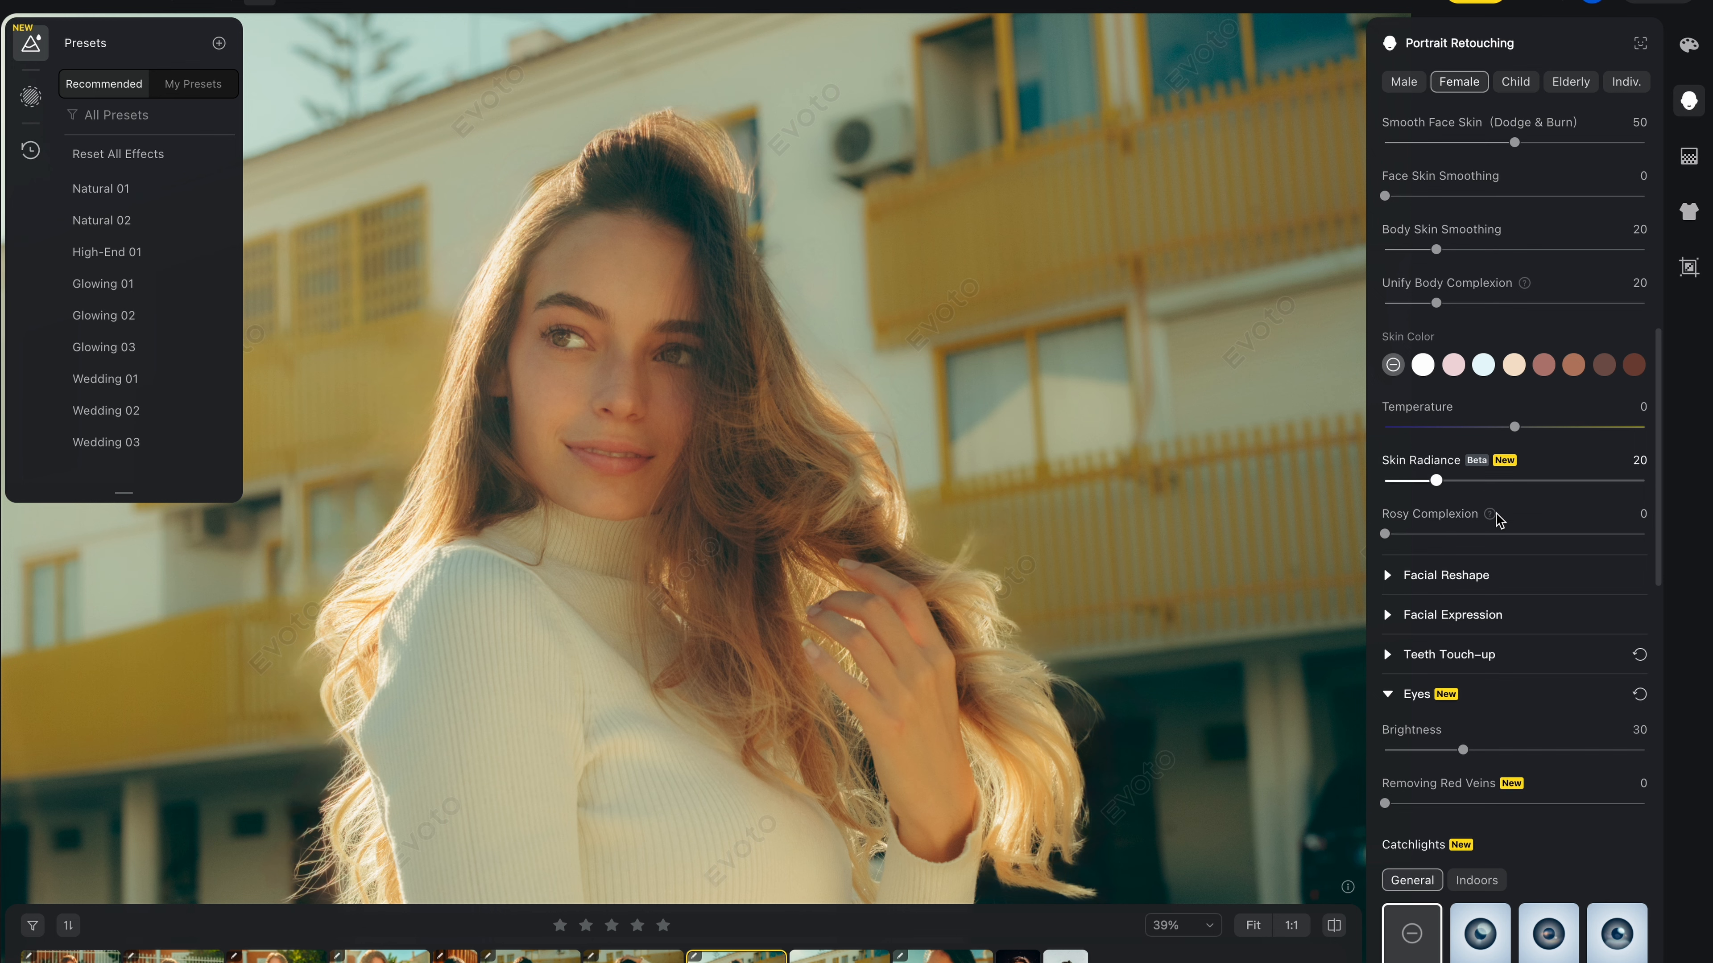
{"action": "left_click", "coordinate": [1452, 615]}
{"action": "scroll", "coordinate": [1452, 614], "scroll_direction": "down", "scroll_amount": 2}
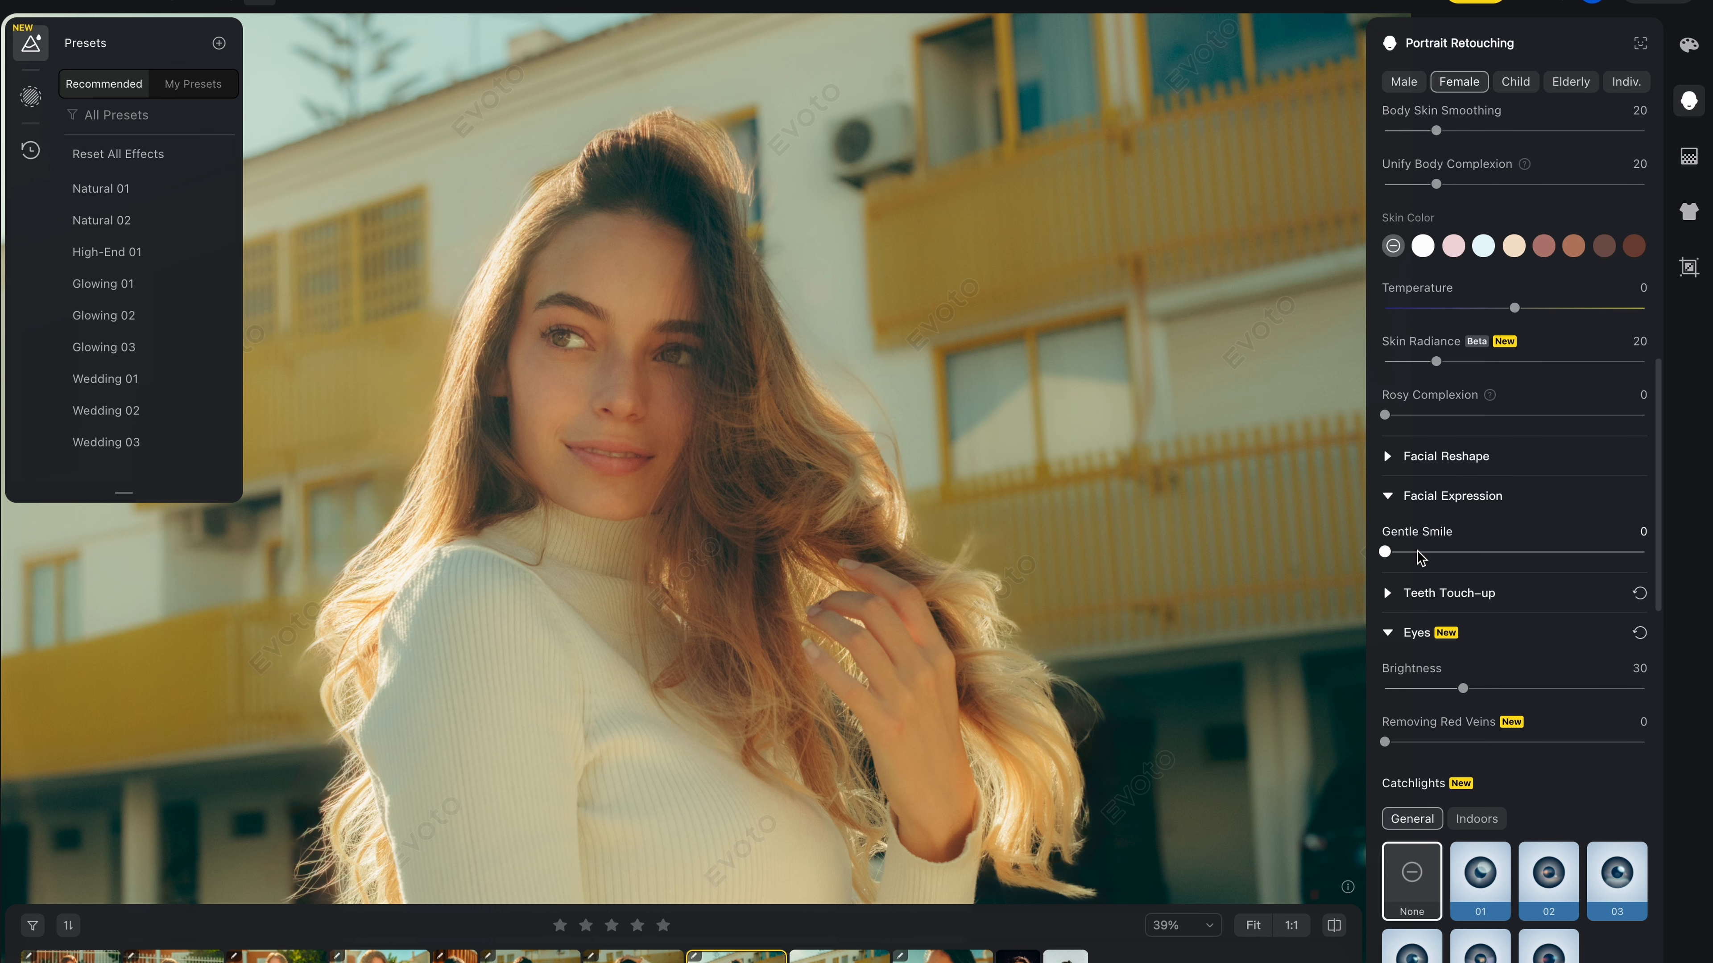
{"action": "left_click_drag", "start_coordinate": [1387, 553], "coordinate": [1227, 573]}
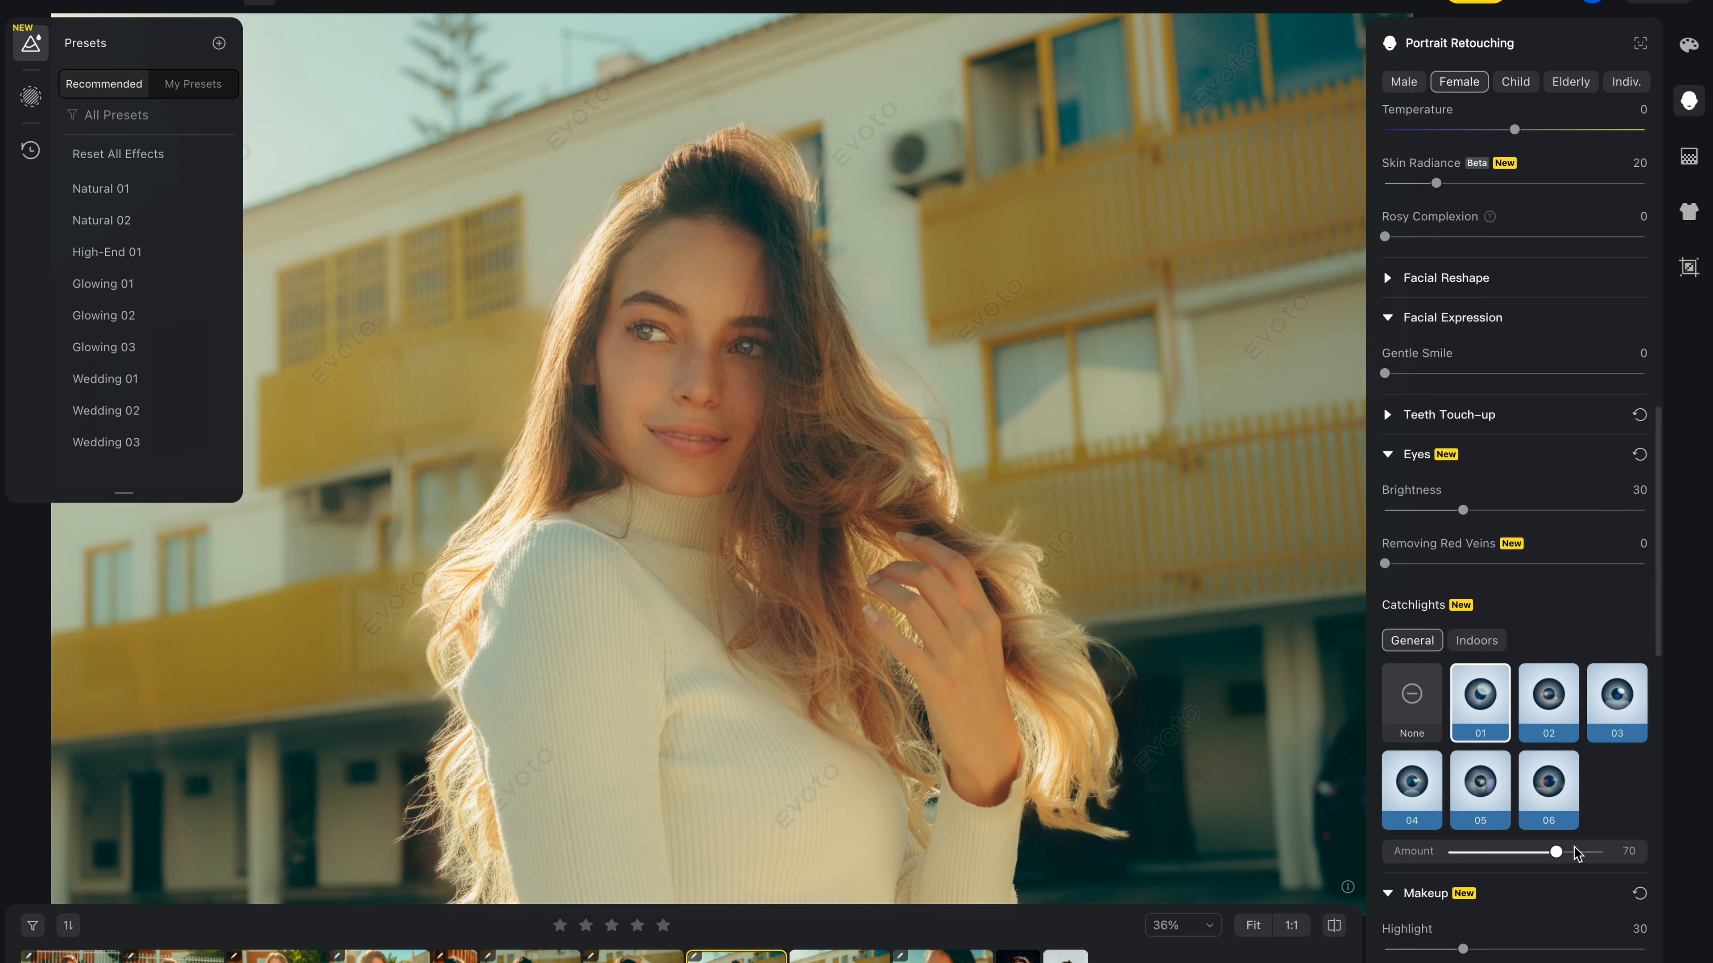
Step: Lower the amount of eye catchlight 01 to 17, and try catchlights 02 and 03
{"action": "left_click_drag", "start_coordinate": [1556, 853], "coordinate": [1477, 855]}
{"action": "left_click", "coordinate": [1544, 721]}
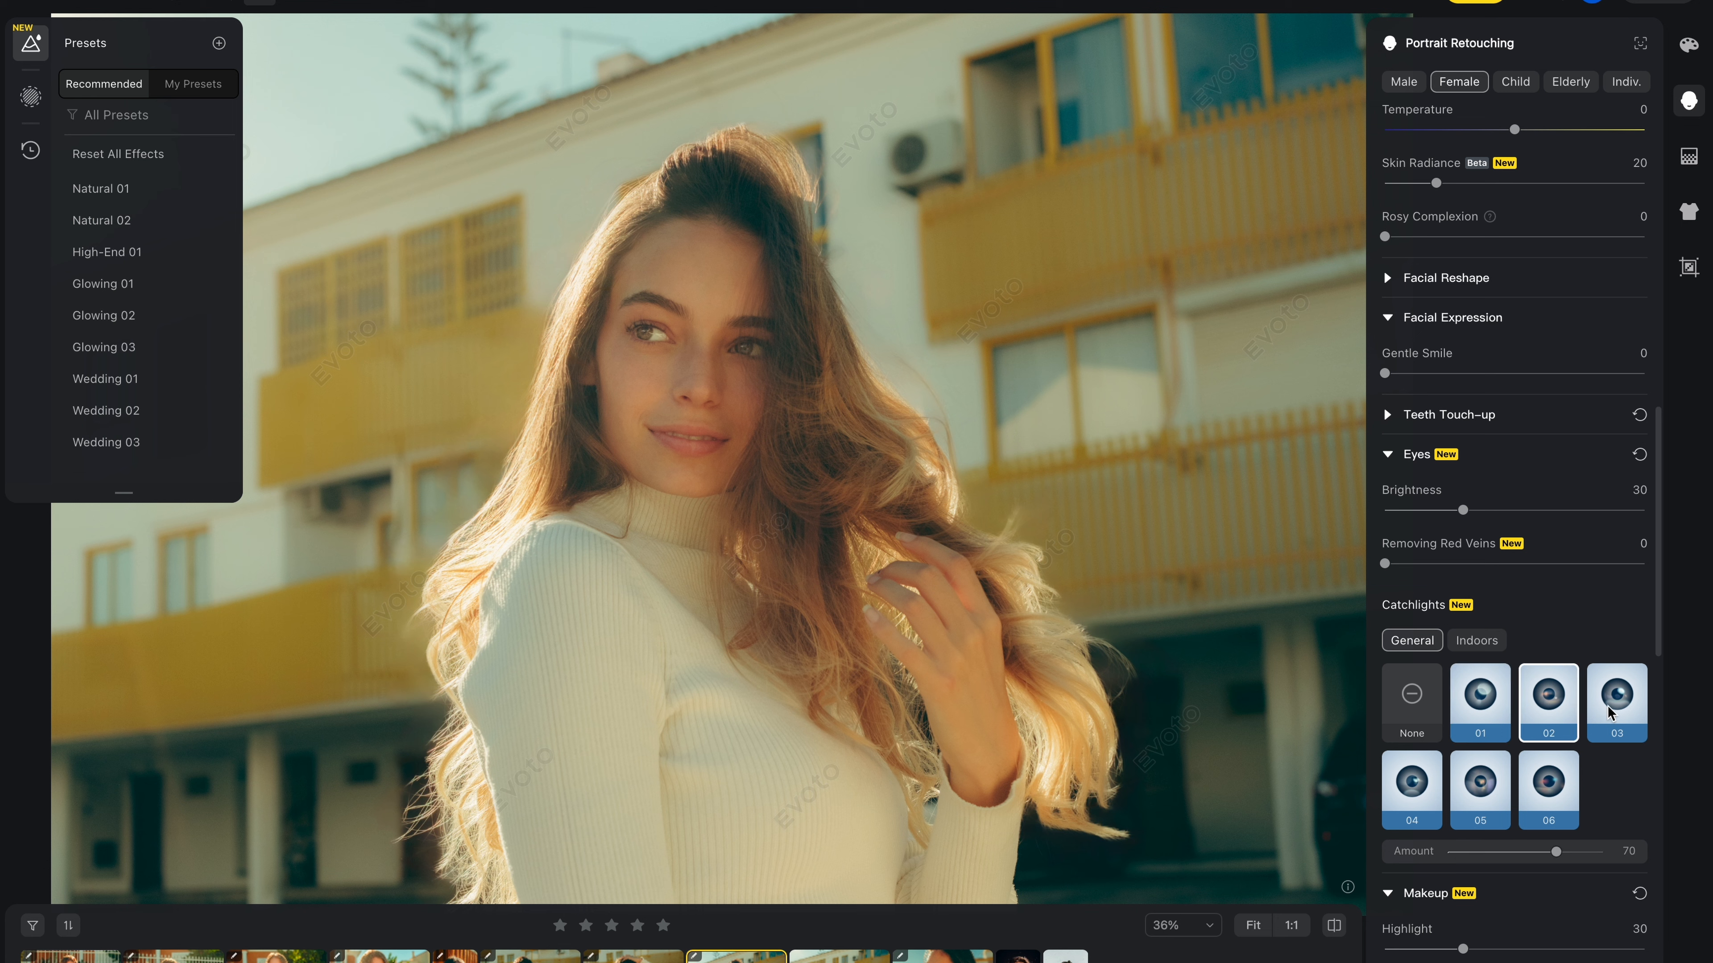
{"action": "left_click", "coordinate": [1617, 695]}
Step: Compare general catchlights 01, 02, 03 and 06 on the woman's eyes and apply catchlight 05
{"action": "left_click", "coordinate": [677, 344]}
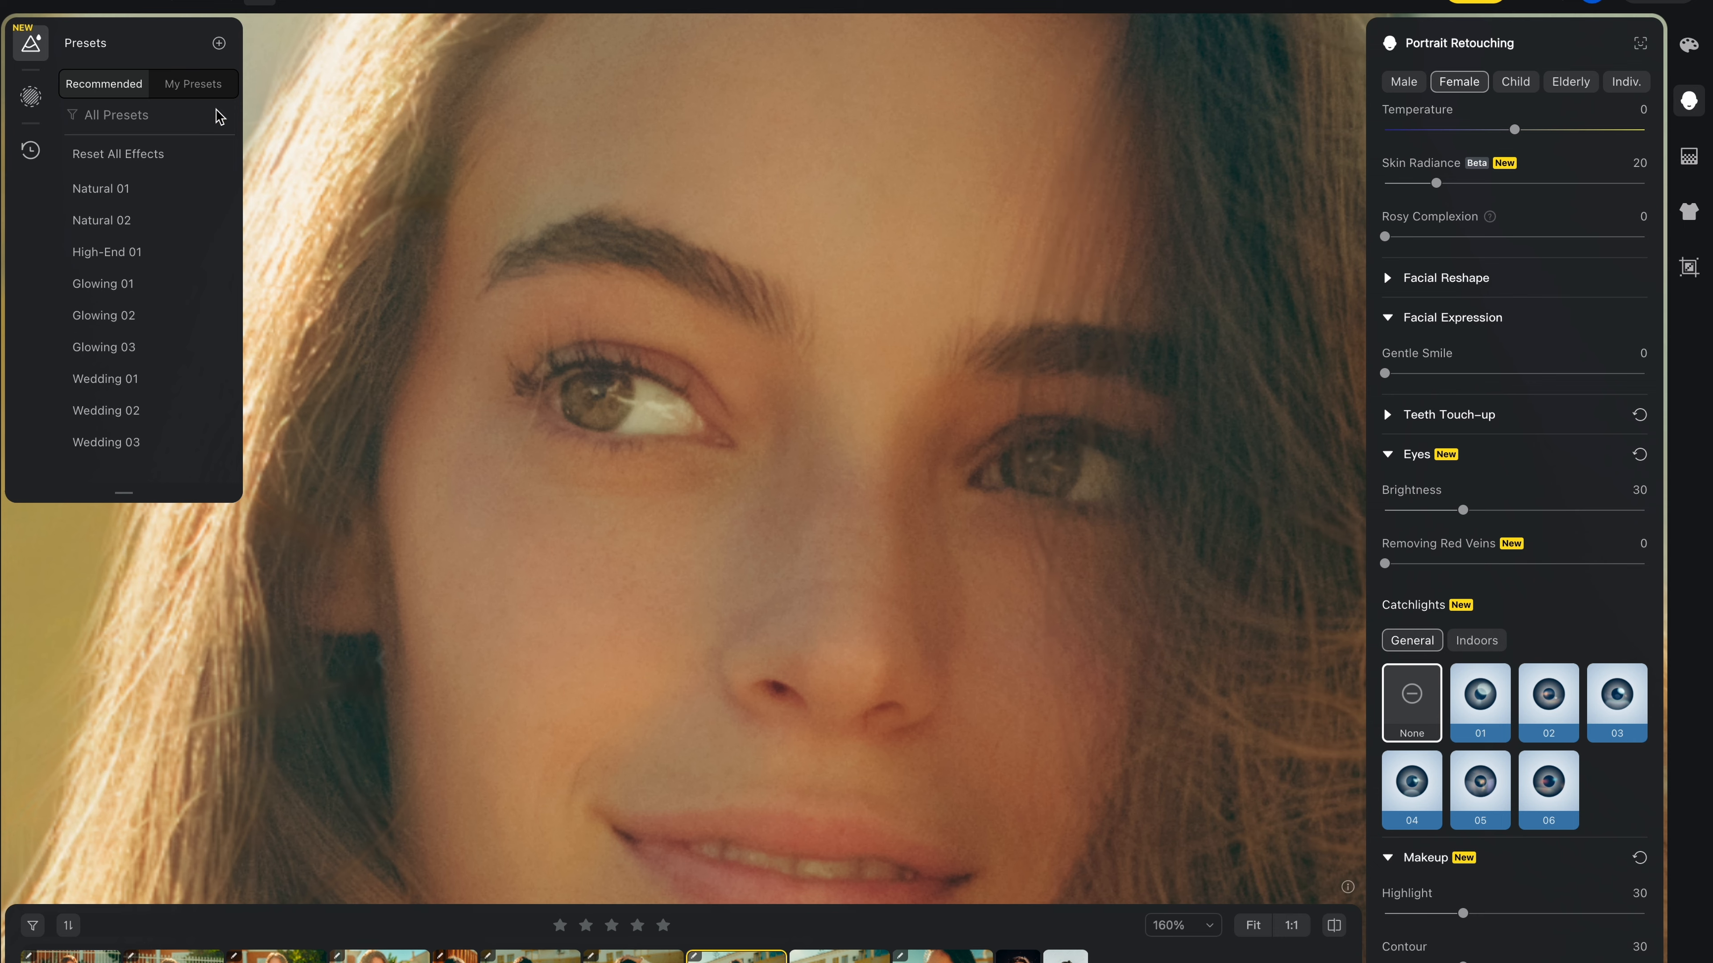
{"action": "scroll", "coordinate": [416, 253], "scroll_direction": "down", "scroll_amount": 10}
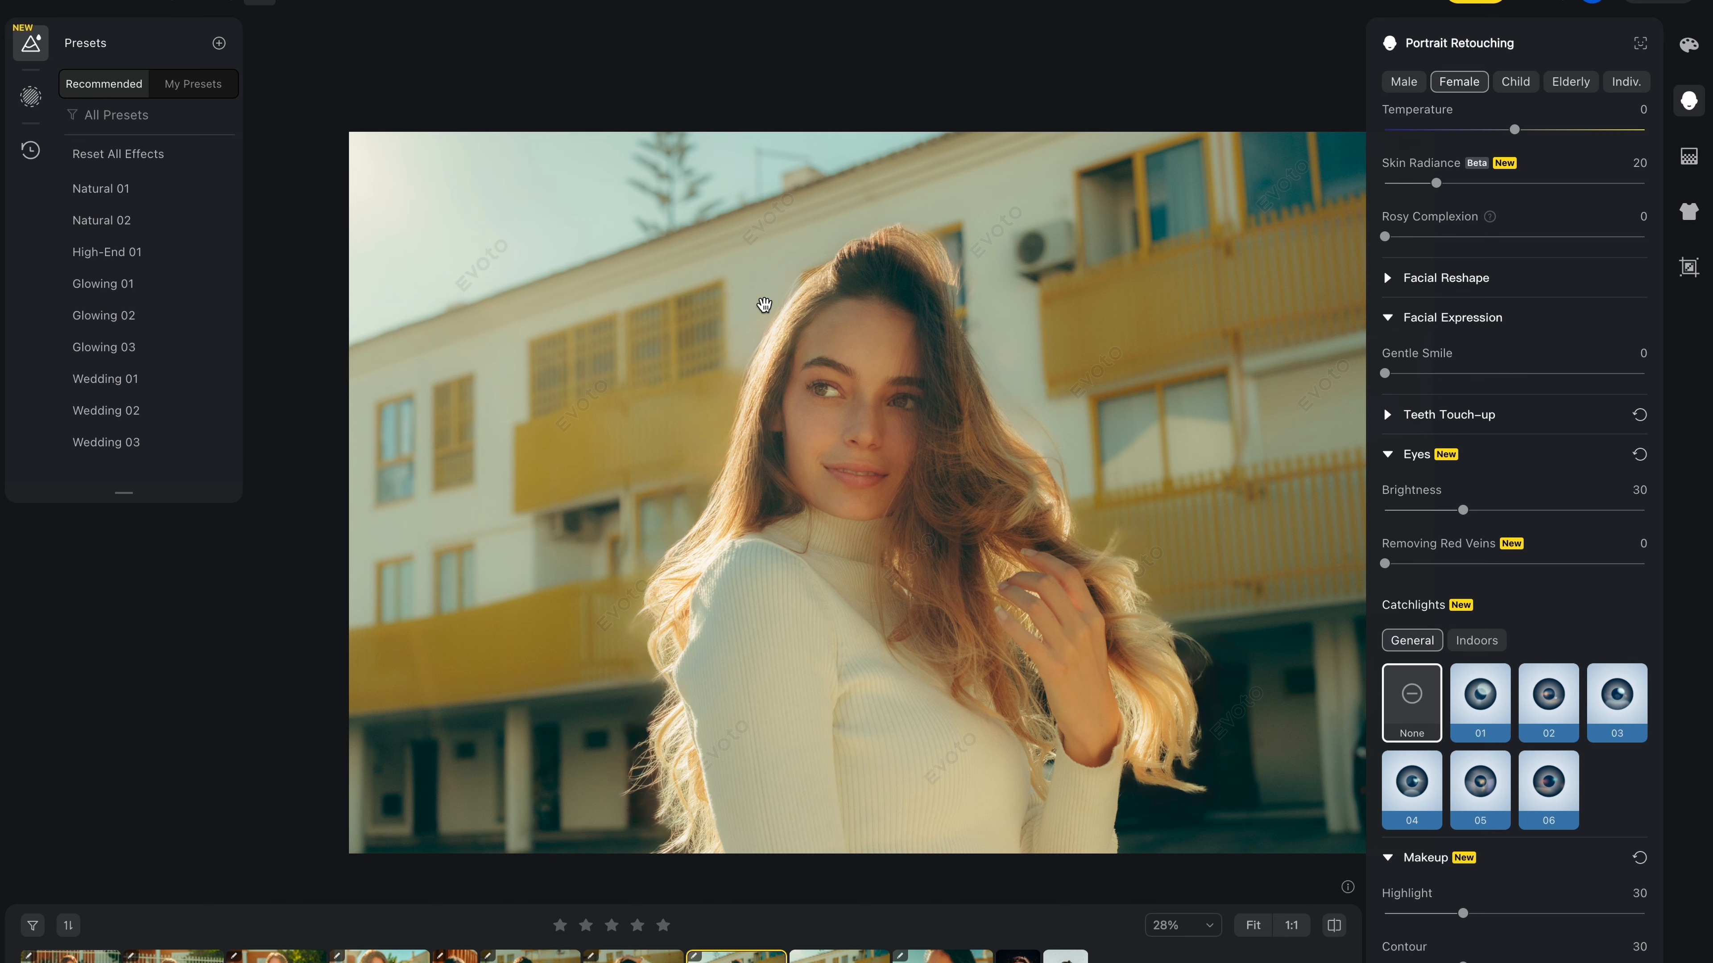
{"action": "scroll", "coordinate": [836, 398], "scroll_direction": "up", "scroll_amount": 6}
{"action": "scroll", "coordinate": [828, 401], "scroll_direction": "up", "scroll_amount": 2}
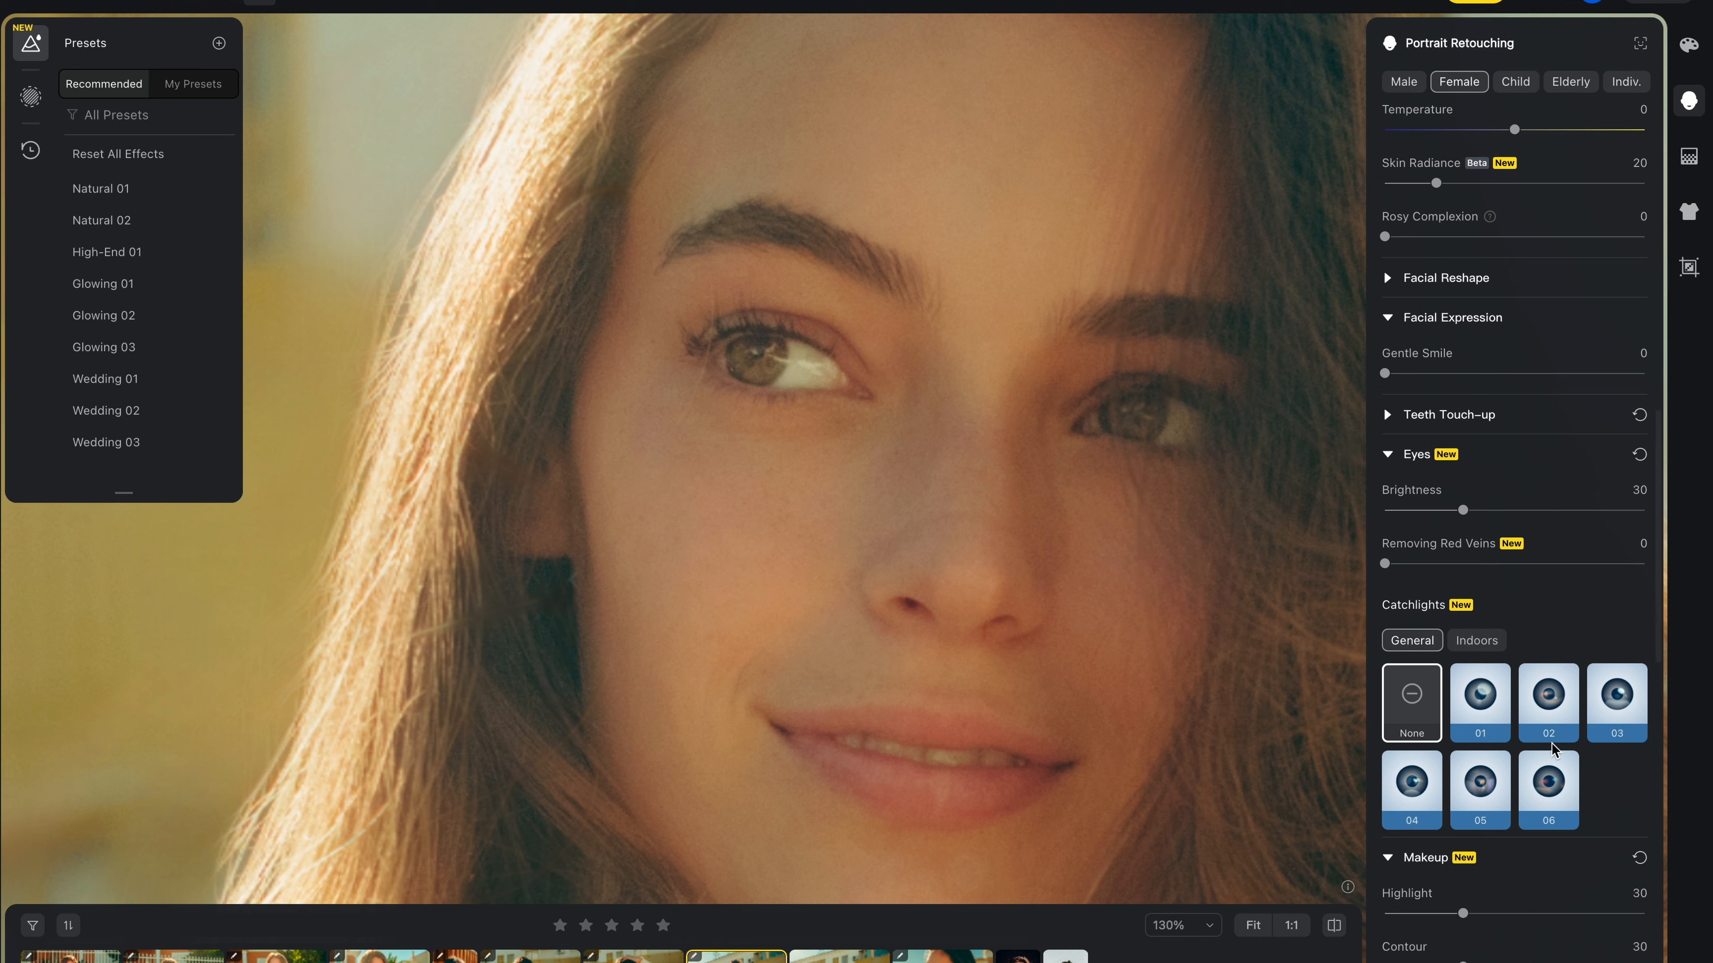
{"action": "left_click", "coordinate": [1481, 707]}
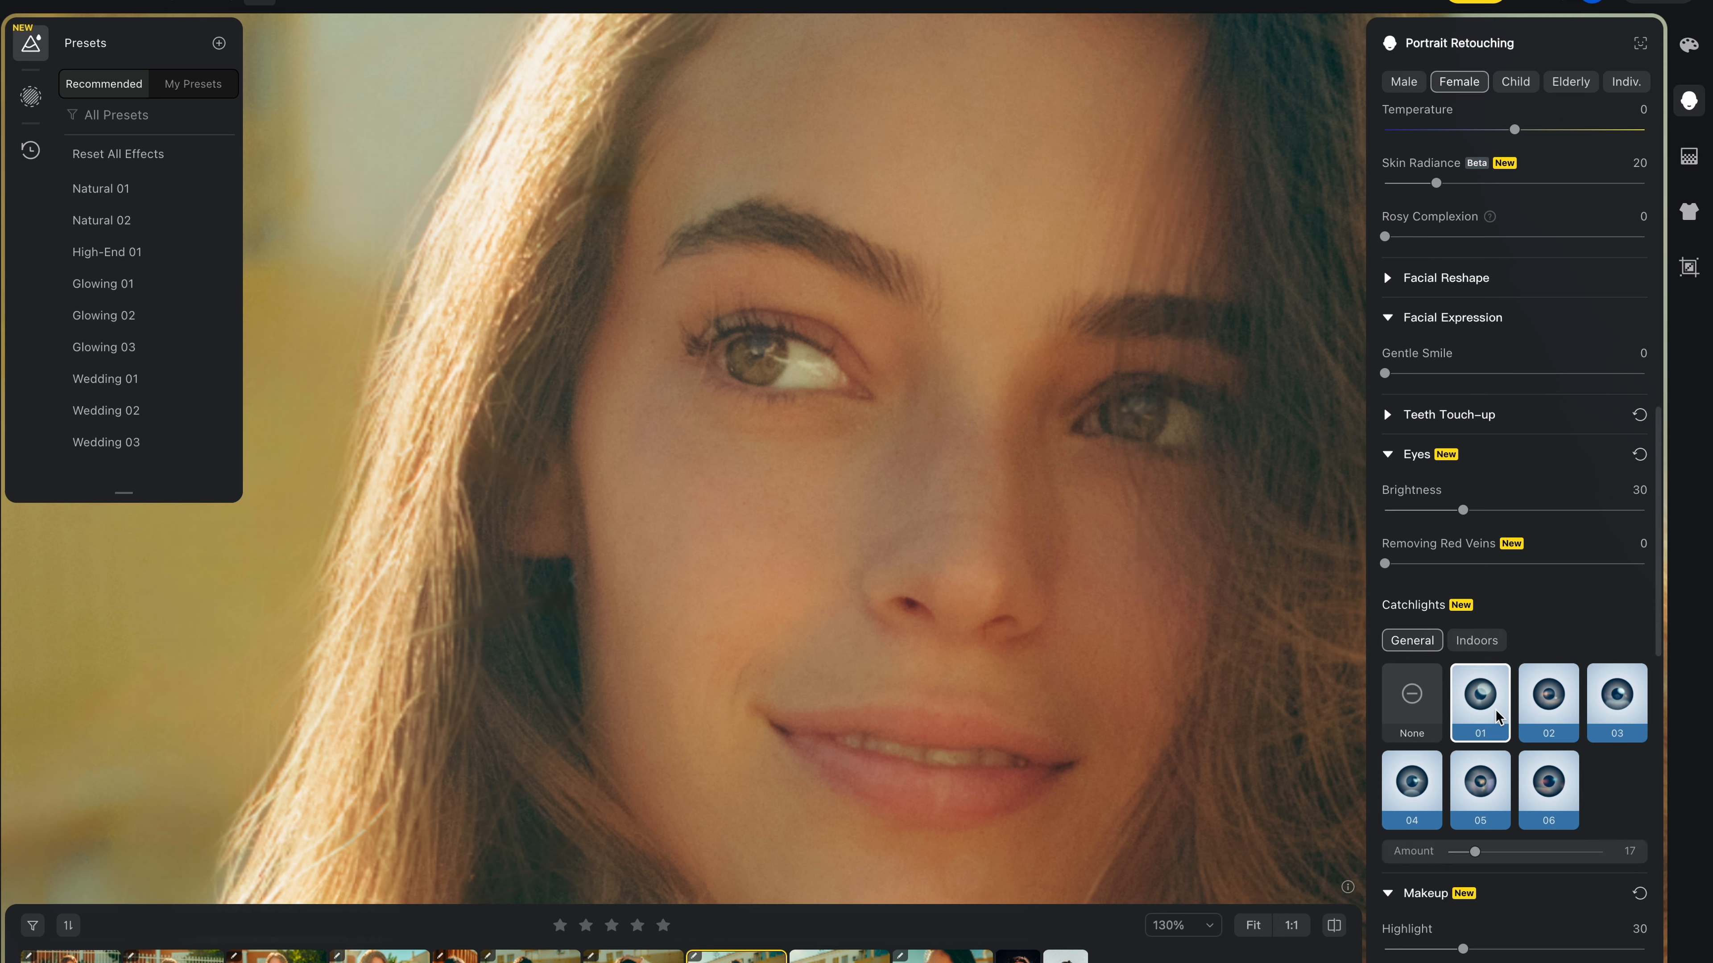
{"action": "left_click", "coordinate": [1550, 708]}
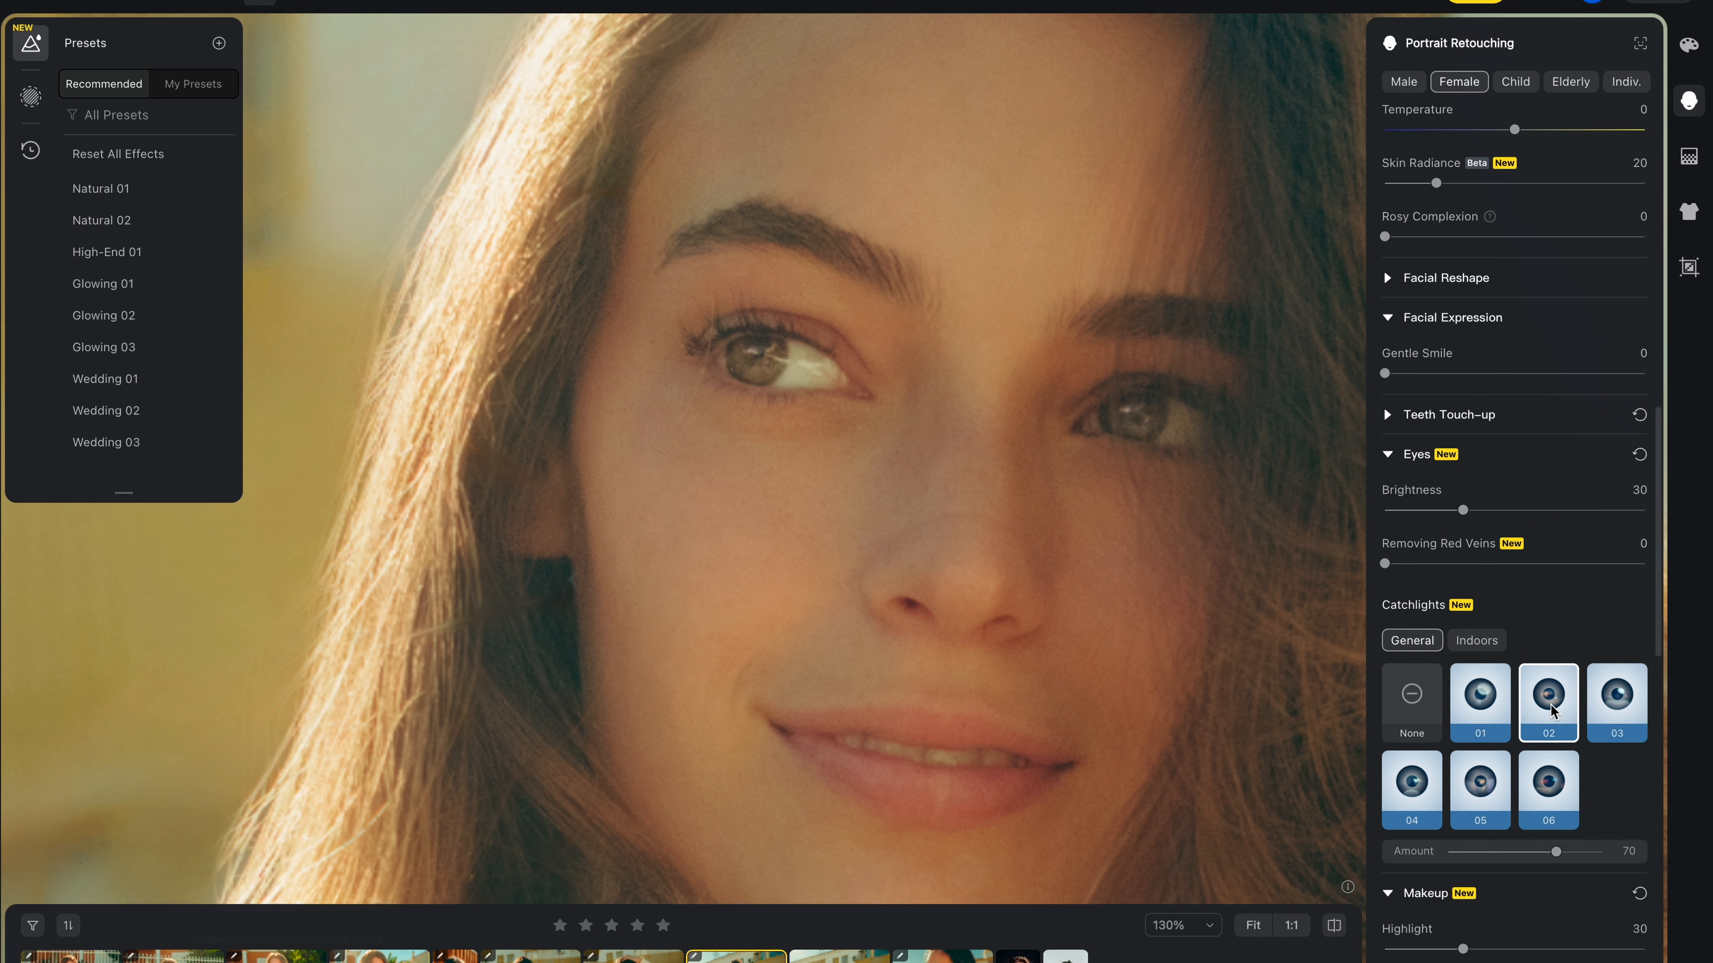
{"action": "left_click", "coordinate": [1612, 714]}
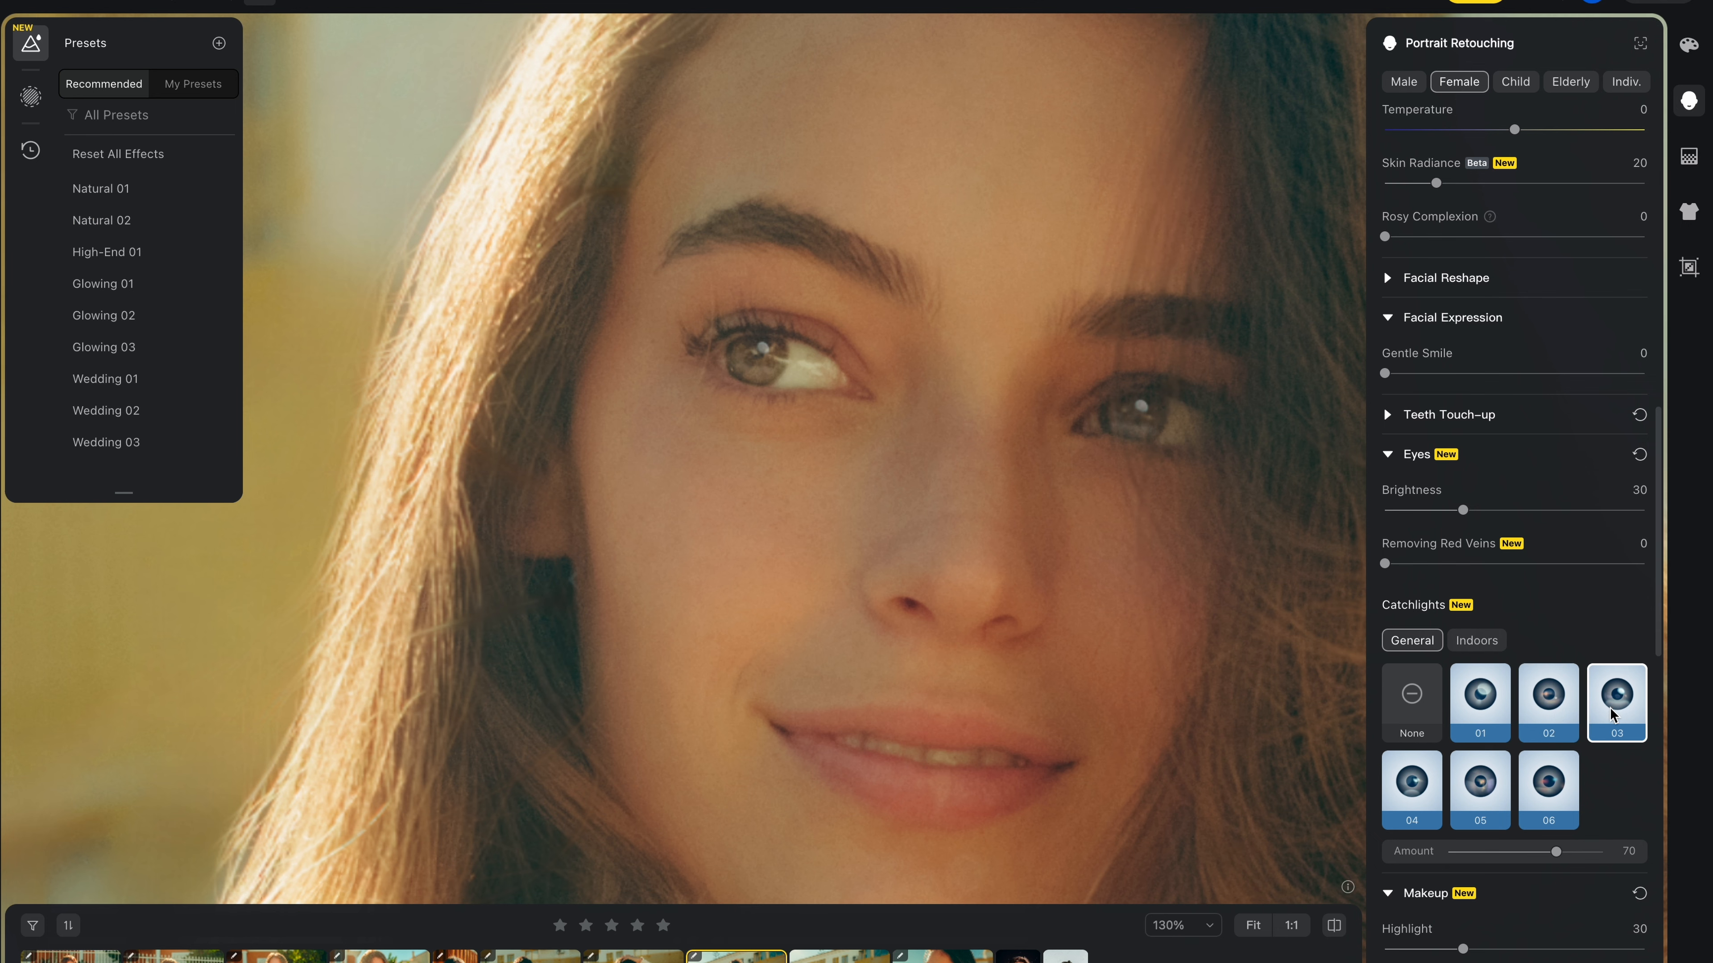
{"action": "left_click", "coordinate": [1550, 788]}
{"action": "left_click", "coordinate": [1499, 803]}
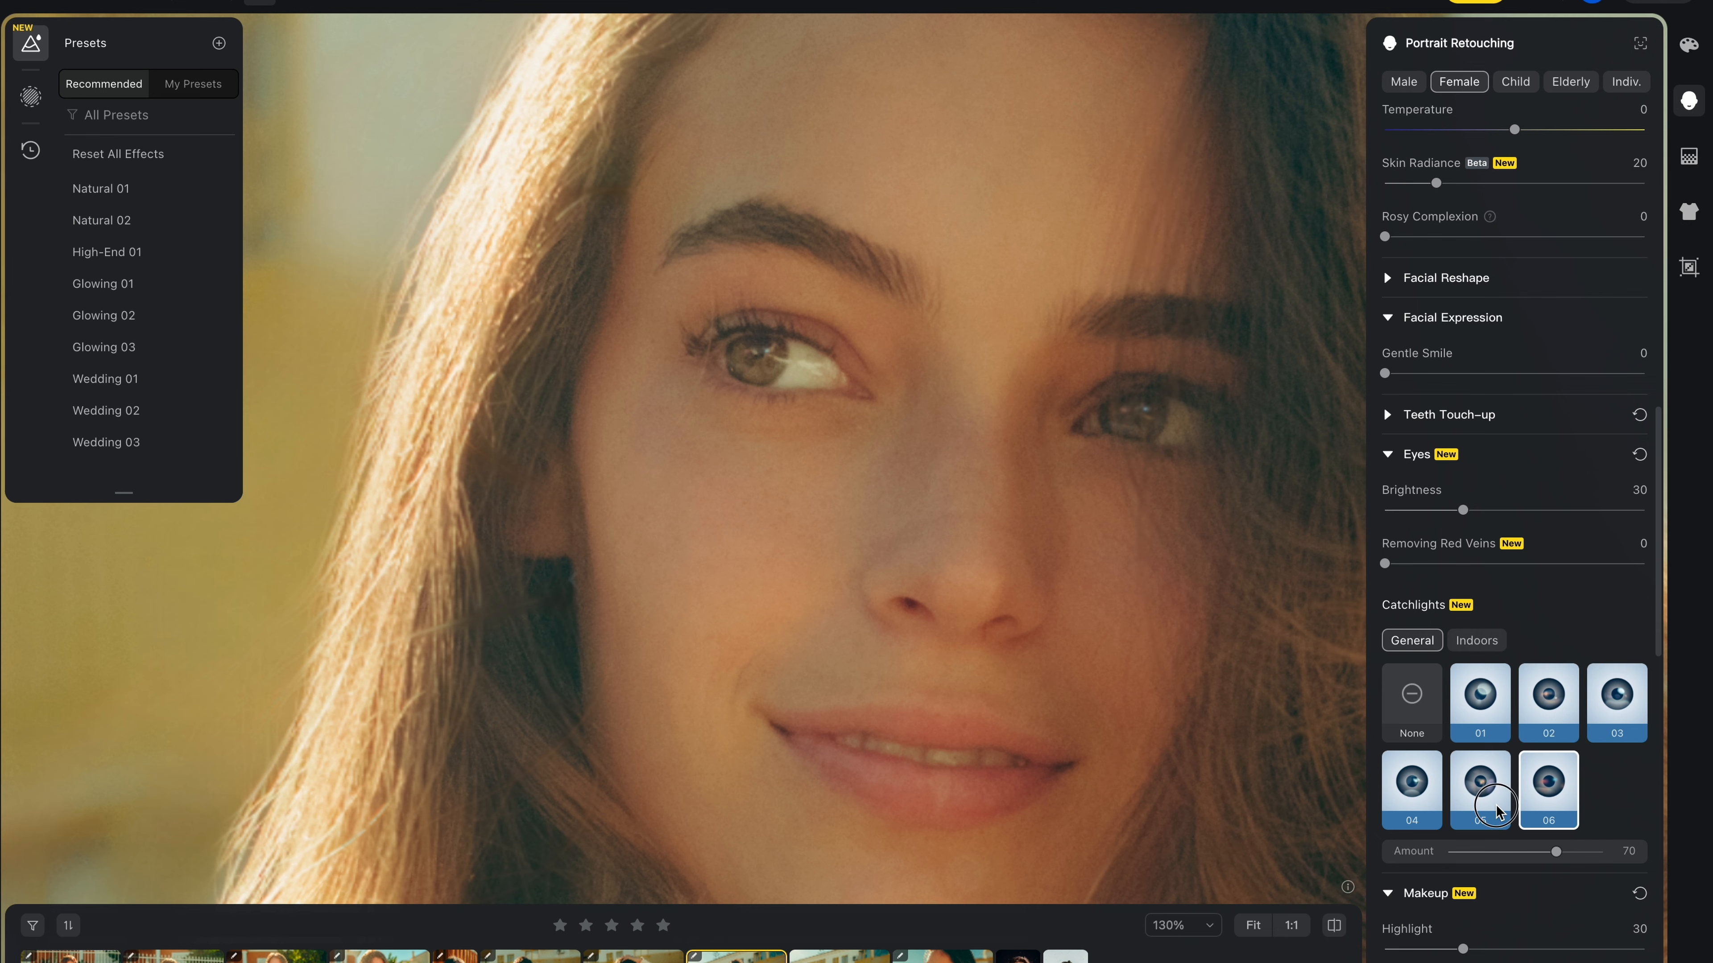
Step: Reduce the amount of catchlight 05 to 13
{"action": "scroll", "coordinate": [1071, 562], "scroll_direction": "down", "scroll_amount": 5}
{"action": "scroll", "coordinate": [1146, 547], "scroll_direction": "down", "scroll_amount": 3}
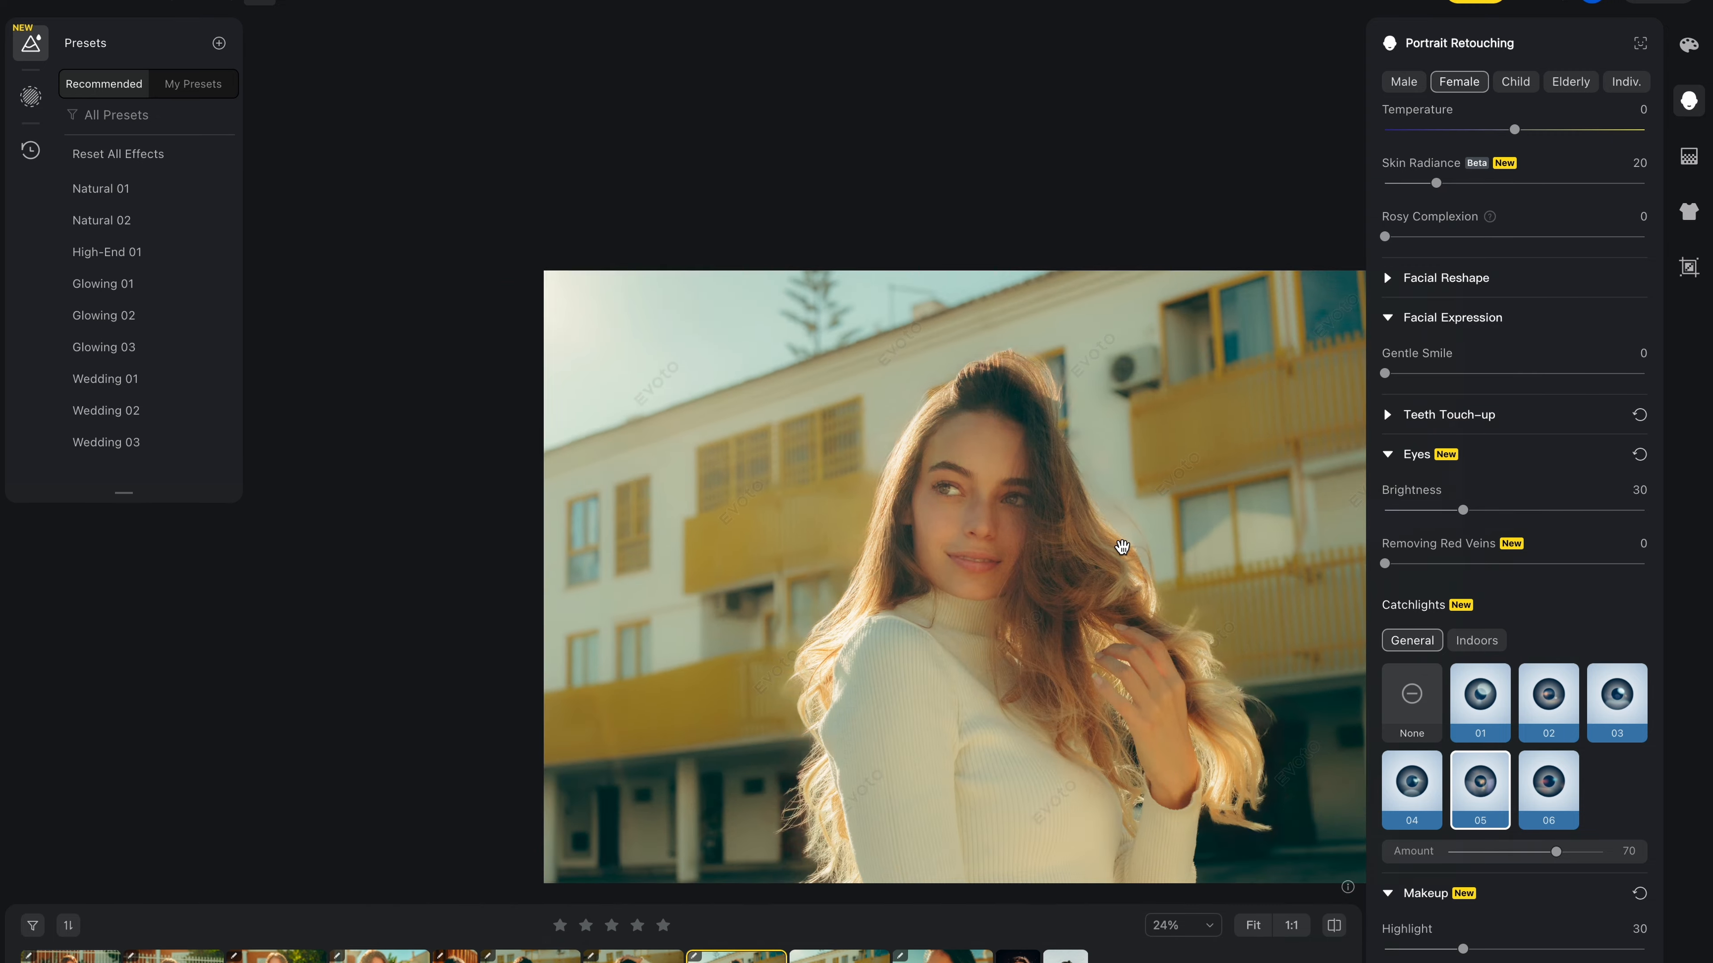
{"action": "scroll", "coordinate": [907, 503], "scroll_direction": "up", "scroll_amount": 5}
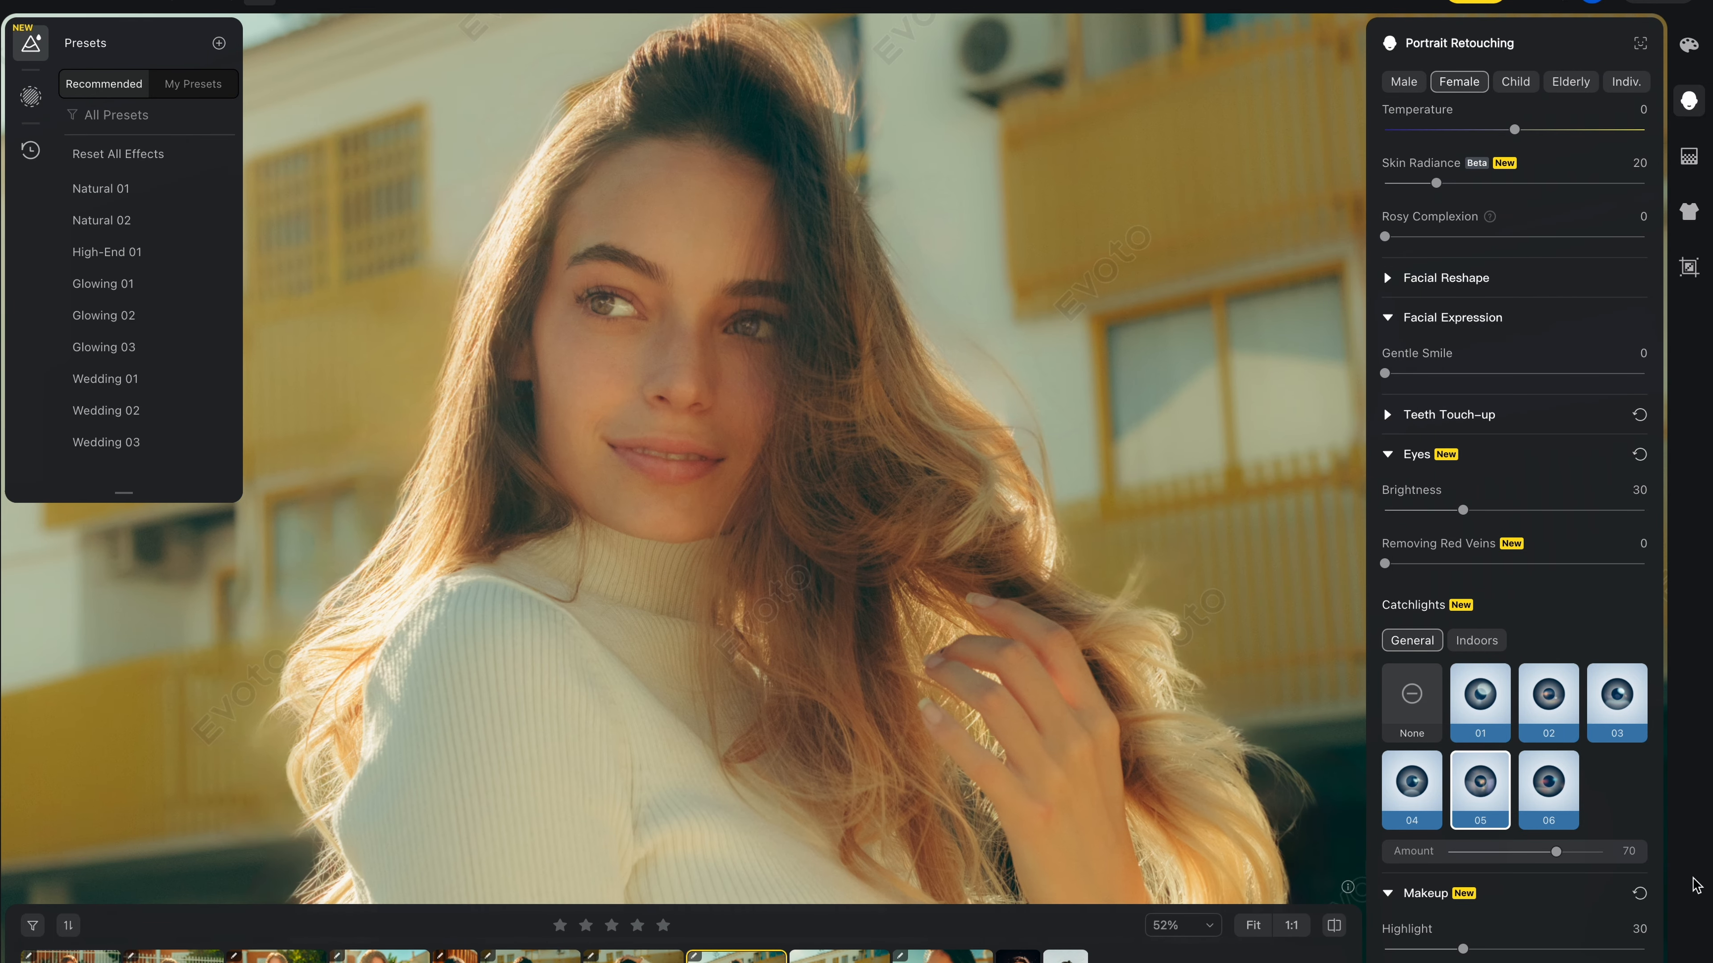
{"action": "left_click_drag", "start_coordinate": [1555, 852], "coordinate": [1487, 855]}
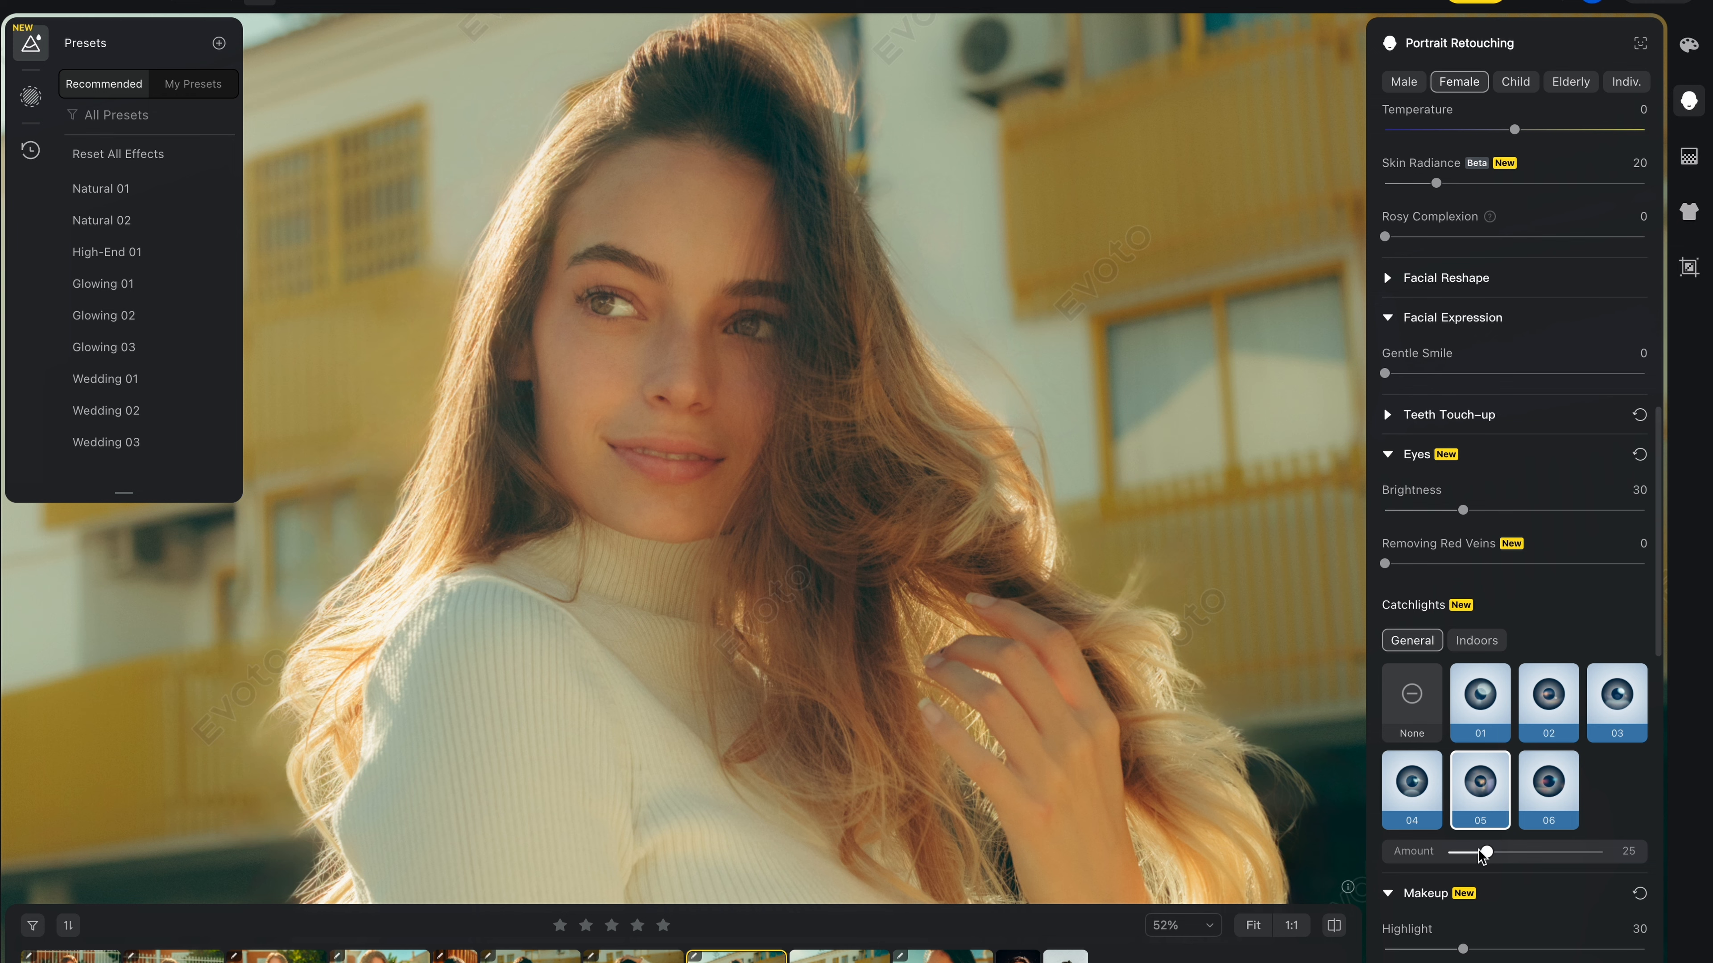
{"action": "left_click_drag", "start_coordinate": [1481, 854], "coordinate": [1468, 853]}
Step: Examine the retouched eyes and face both close up and within the whole photo
{"action": "scroll", "coordinate": [788, 451], "scroll_direction": "up", "scroll_amount": 1}
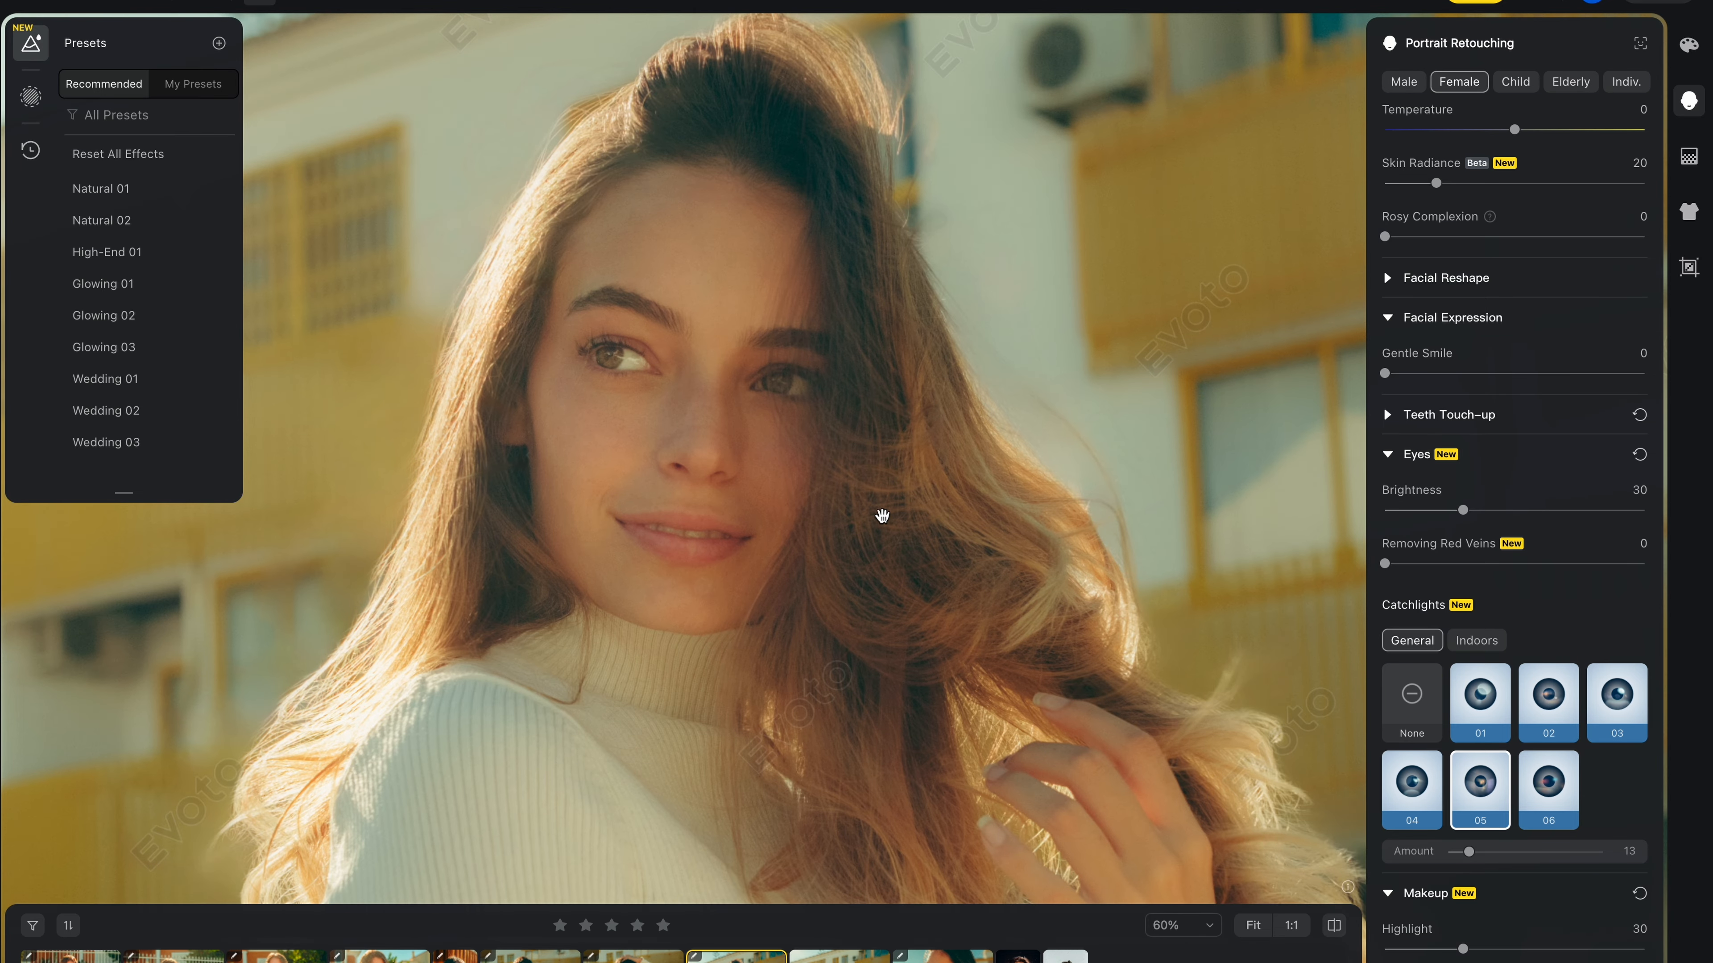
{"action": "scroll", "coordinate": [881, 517], "scroll_direction": "up", "scroll_amount": 1}
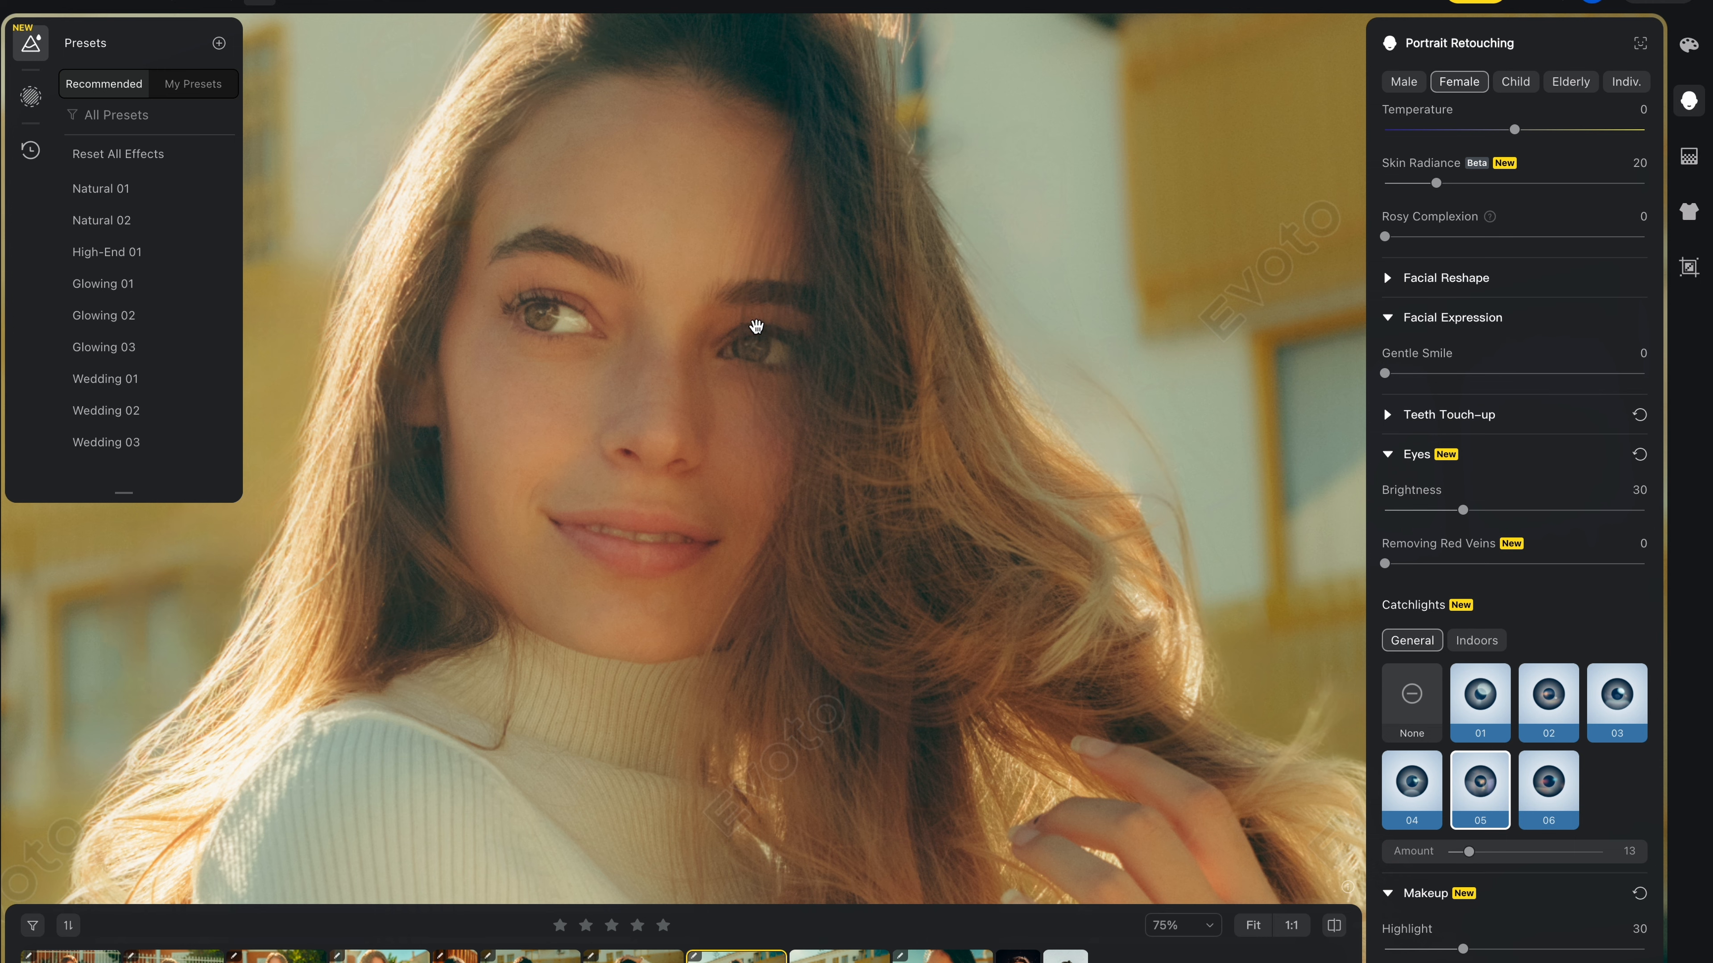
{"action": "scroll", "coordinate": [747, 408], "scroll_direction": "down", "scroll_amount": 5}
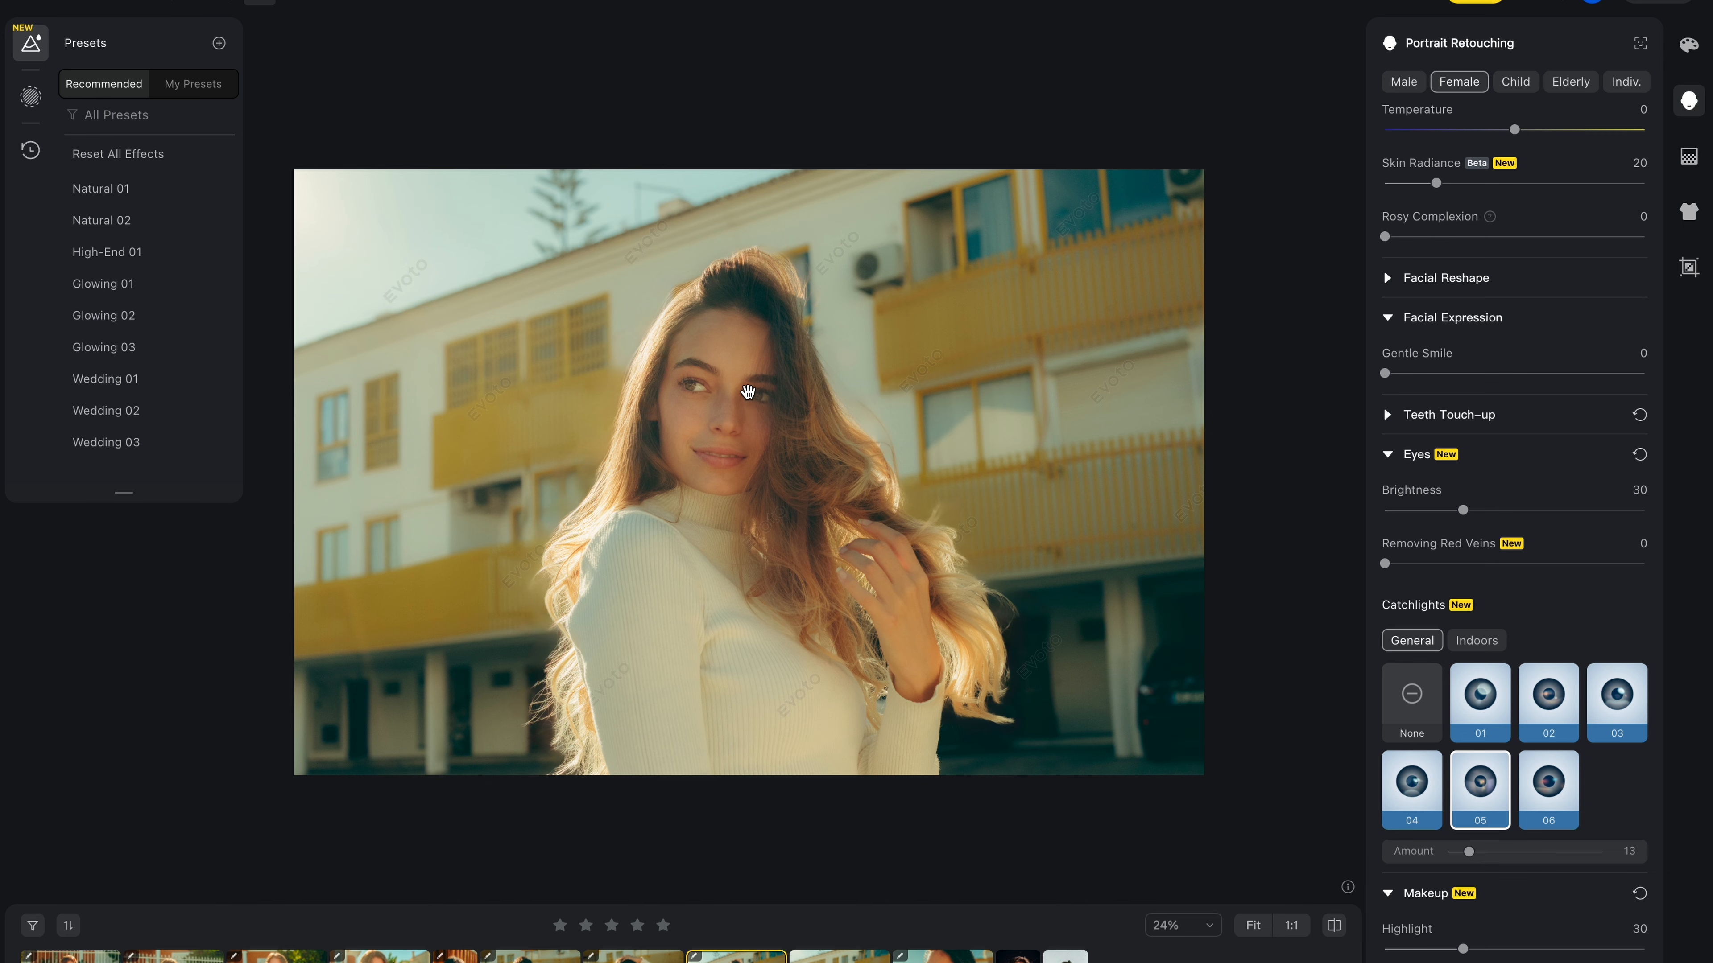
{"action": "scroll", "coordinate": [749, 404], "scroll_direction": "down", "scroll_amount": 1}
{"action": "left_click_drag", "start_coordinate": [761, 476], "coordinate": [819, 492]}
{"action": "scroll", "coordinate": [820, 490], "scroll_direction": "up", "scroll_amount": 1}
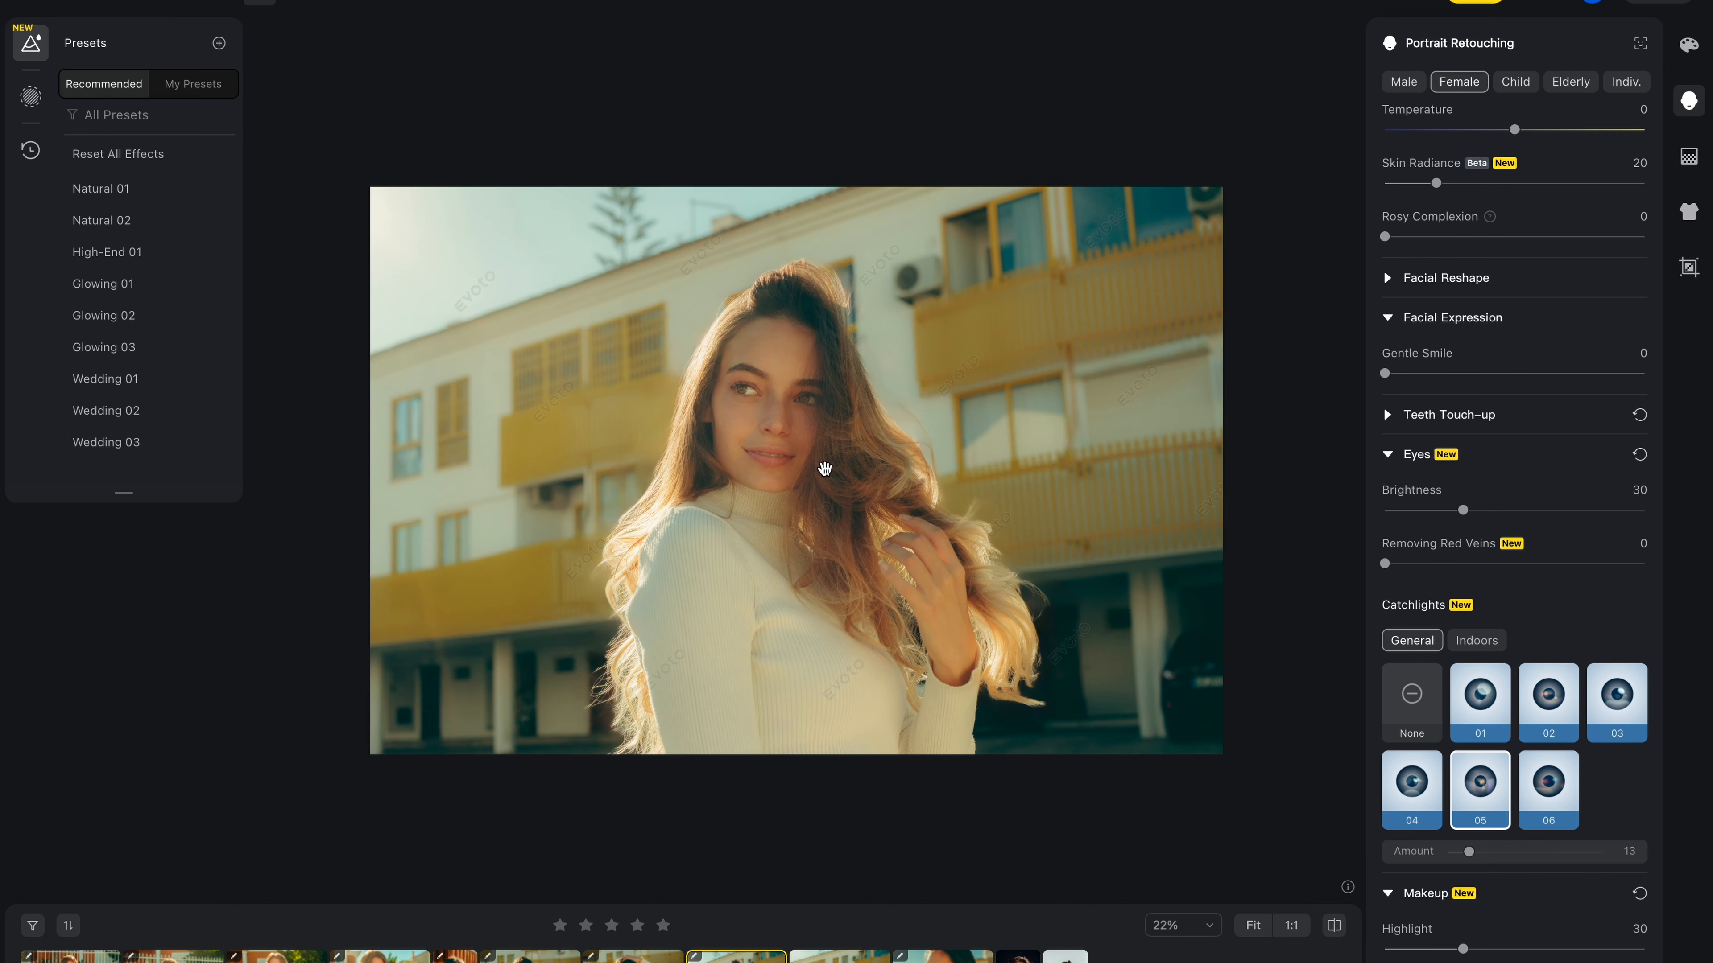
{"action": "scroll", "coordinate": [822, 466], "scroll_direction": "up", "scroll_amount": 4}
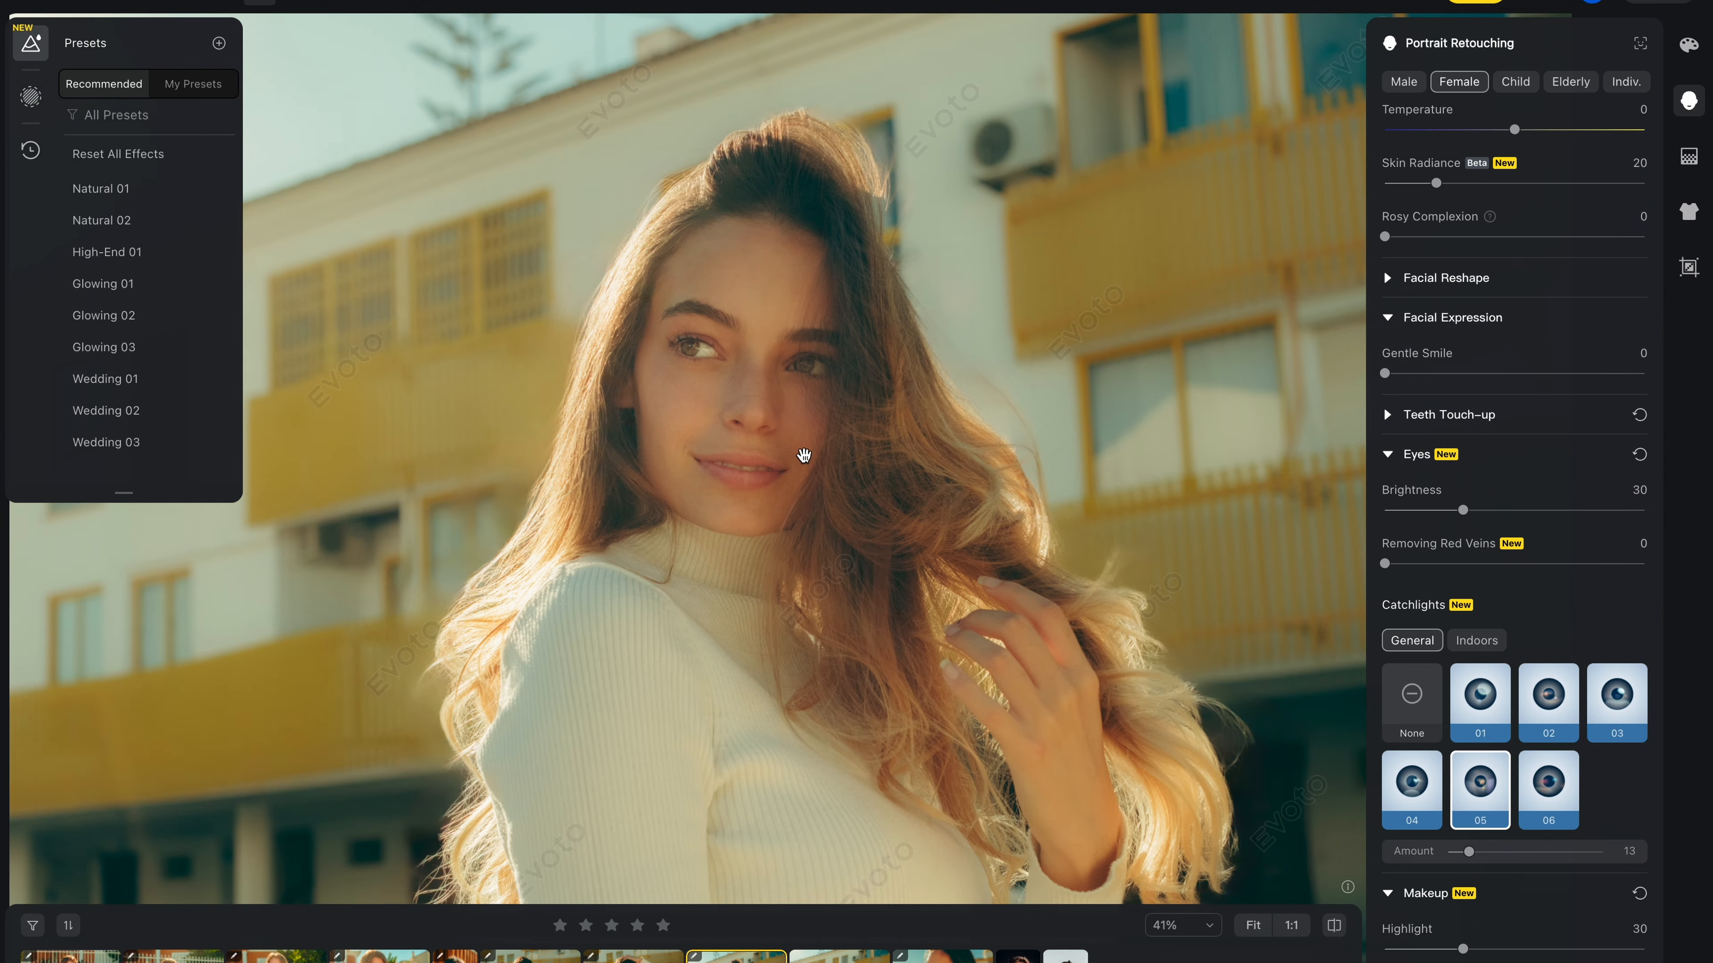
{"action": "scroll", "coordinate": [804, 455], "scroll_direction": "down", "scroll_amount": 4}
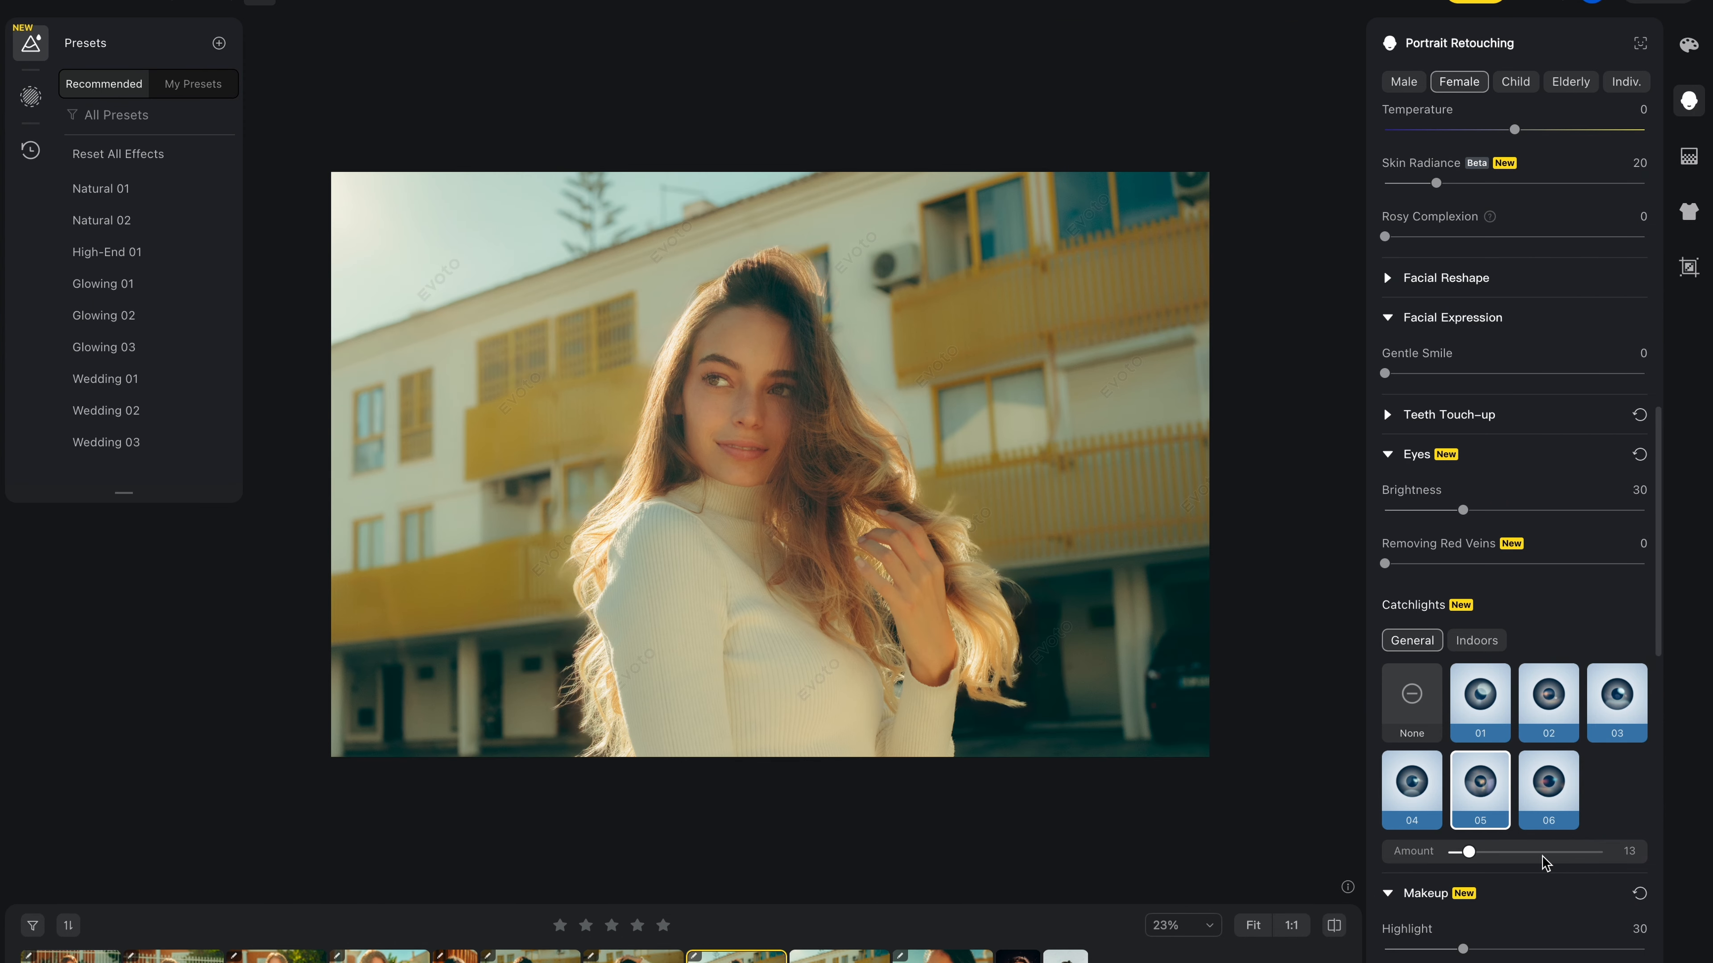
{"action": "scroll", "coordinate": [742, 405], "scroll_direction": "up", "scroll_amount": 7}
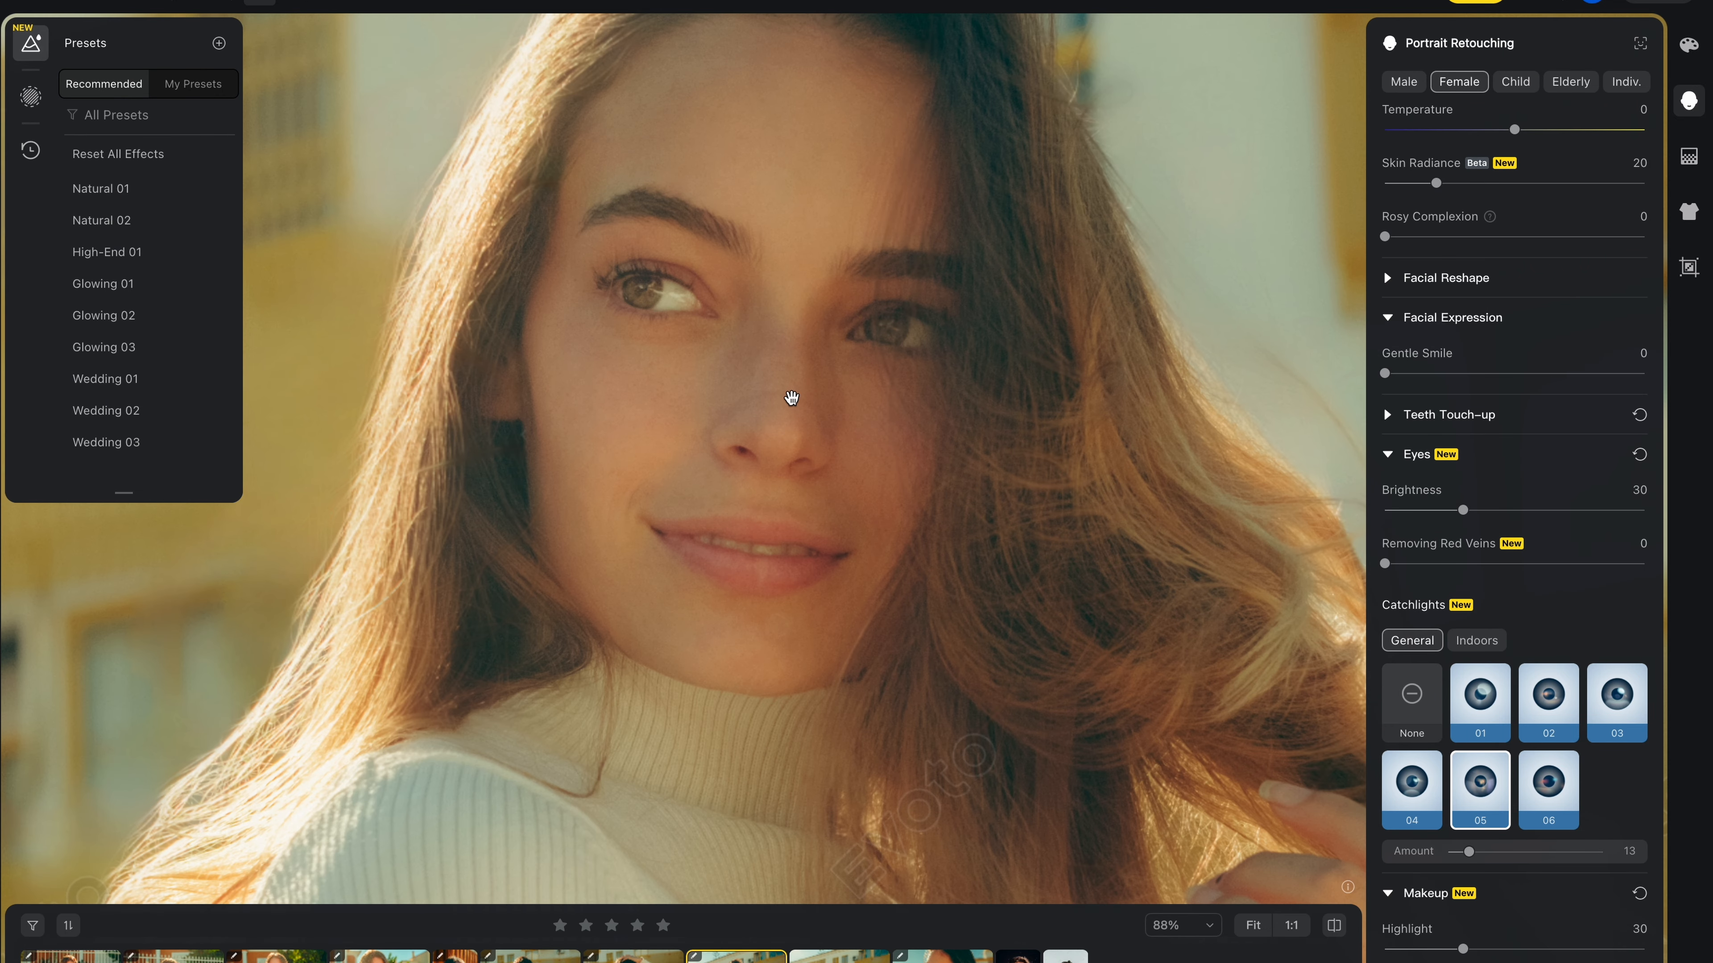
Step: Check how catchlight 05 looks on the woman's face at progressively wider views out to the full photo
{"action": "left_click_drag", "start_coordinate": [791, 398], "coordinate": [778, 453]}
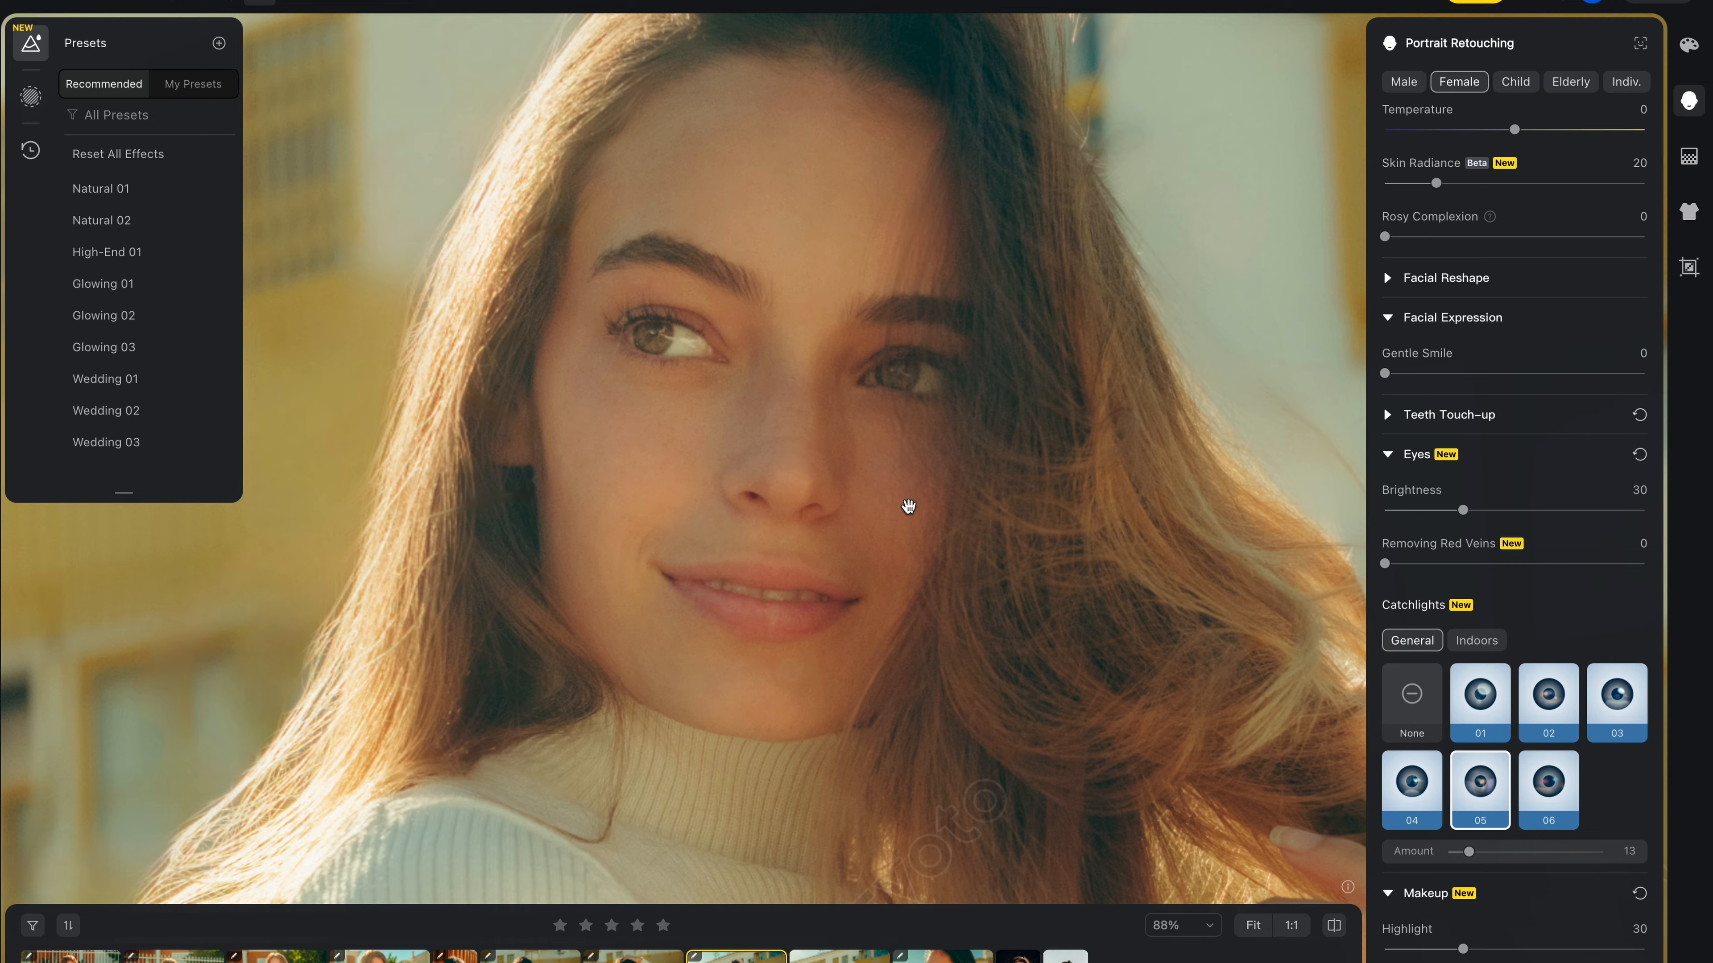
{"action": "scroll", "coordinate": [931, 513], "scroll_direction": "down", "scroll_amount": 3}
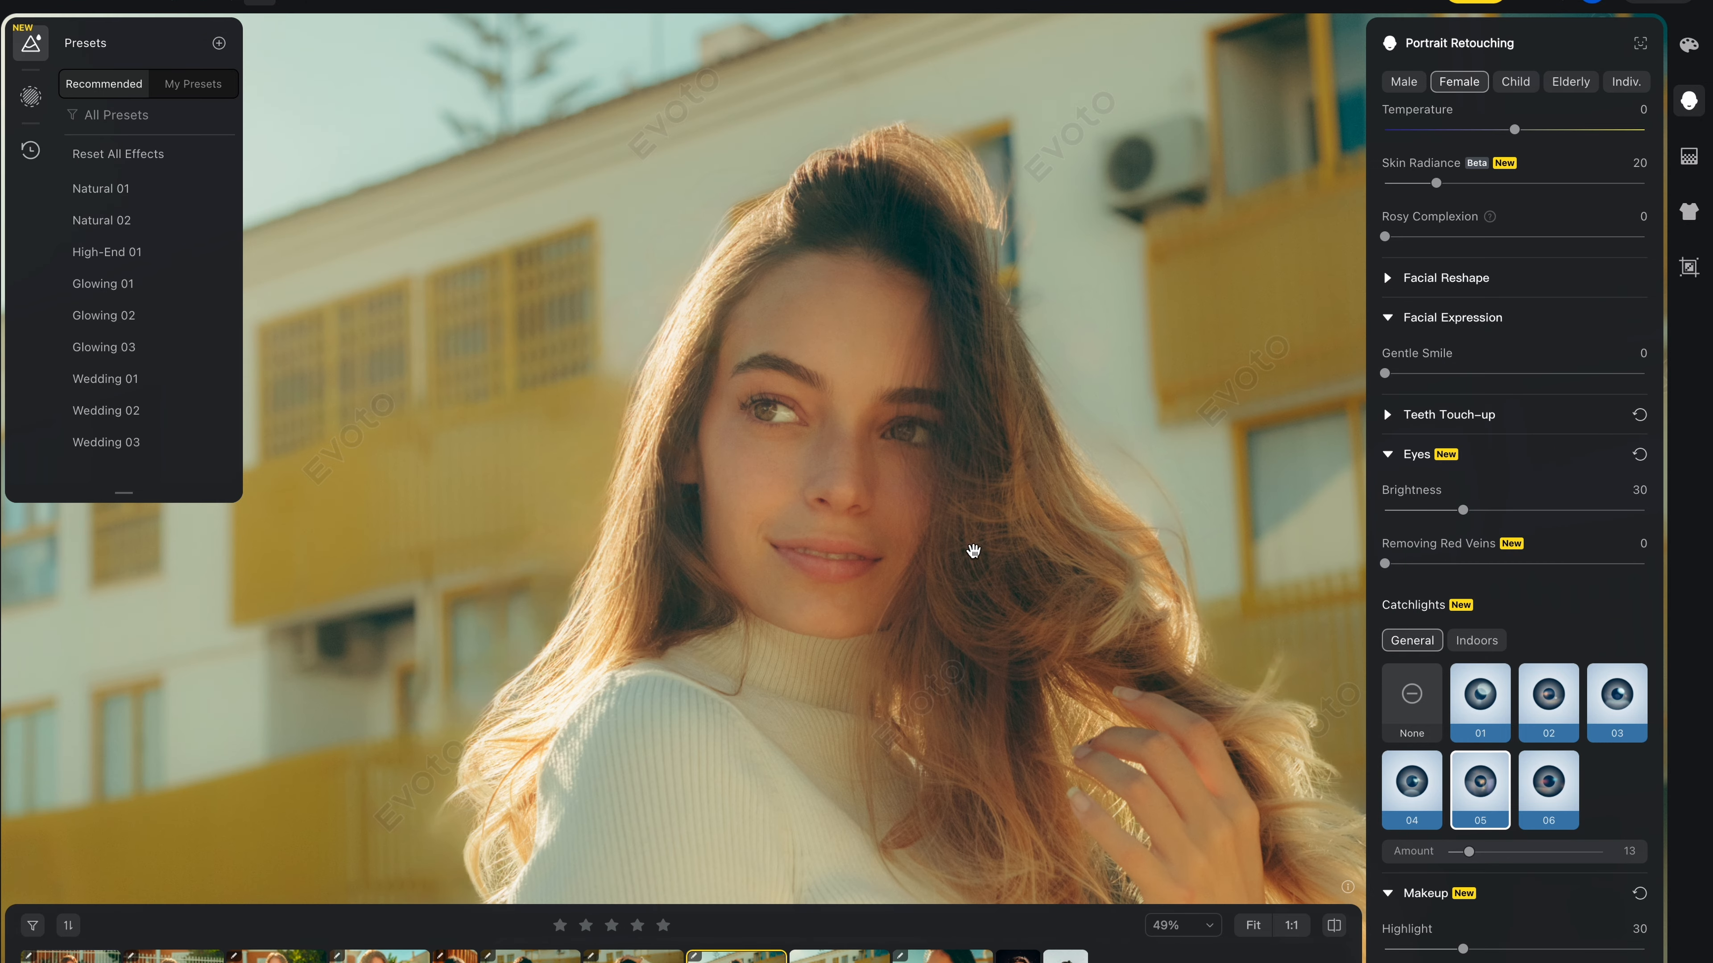
{"action": "left_click_drag", "start_coordinate": [917, 548], "coordinate": [715, 449]}
{"action": "left_click_drag", "start_coordinate": [780, 515], "coordinate": [1013, 505]}
{"action": "scroll", "coordinate": [995, 527], "scroll_direction": "down", "scroll_amount": 2}
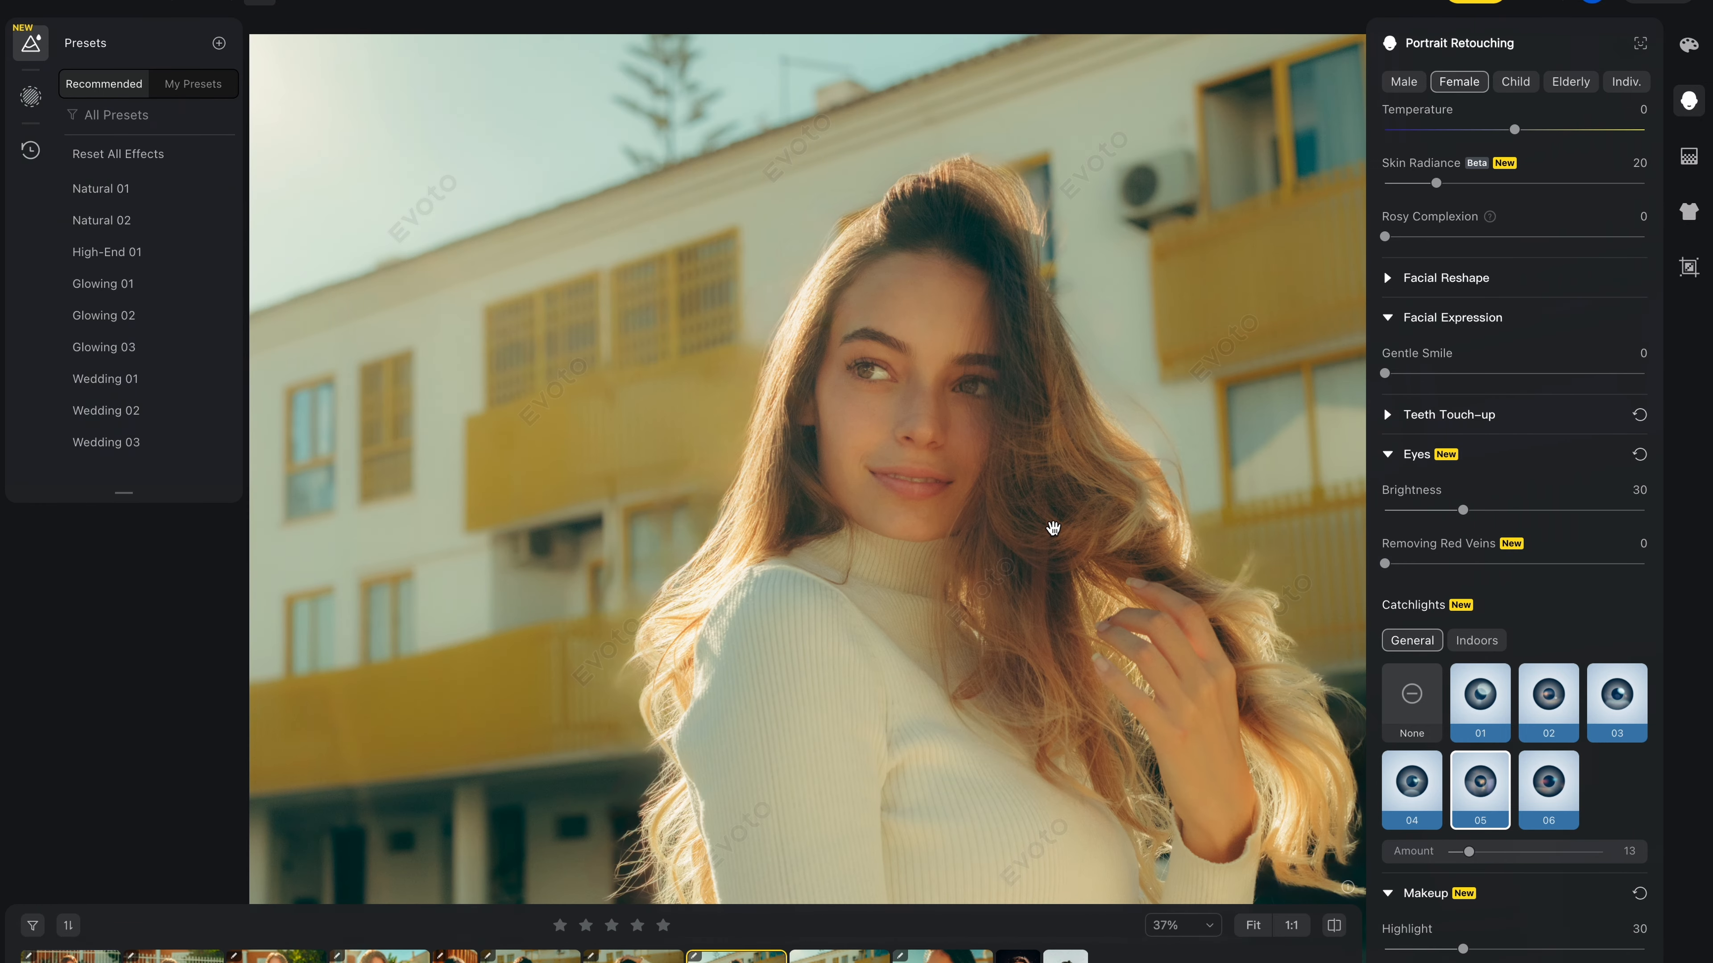
{"action": "scroll", "coordinate": [1053, 527], "scroll_direction": "down", "scroll_amount": 3}
Step: Try the Freckles, Caramel, Chiseled and Vivid makeup suites on the woman's face
{"action": "scroll", "coordinate": [1467, 760], "scroll_direction": "down", "scroll_amount": 5}
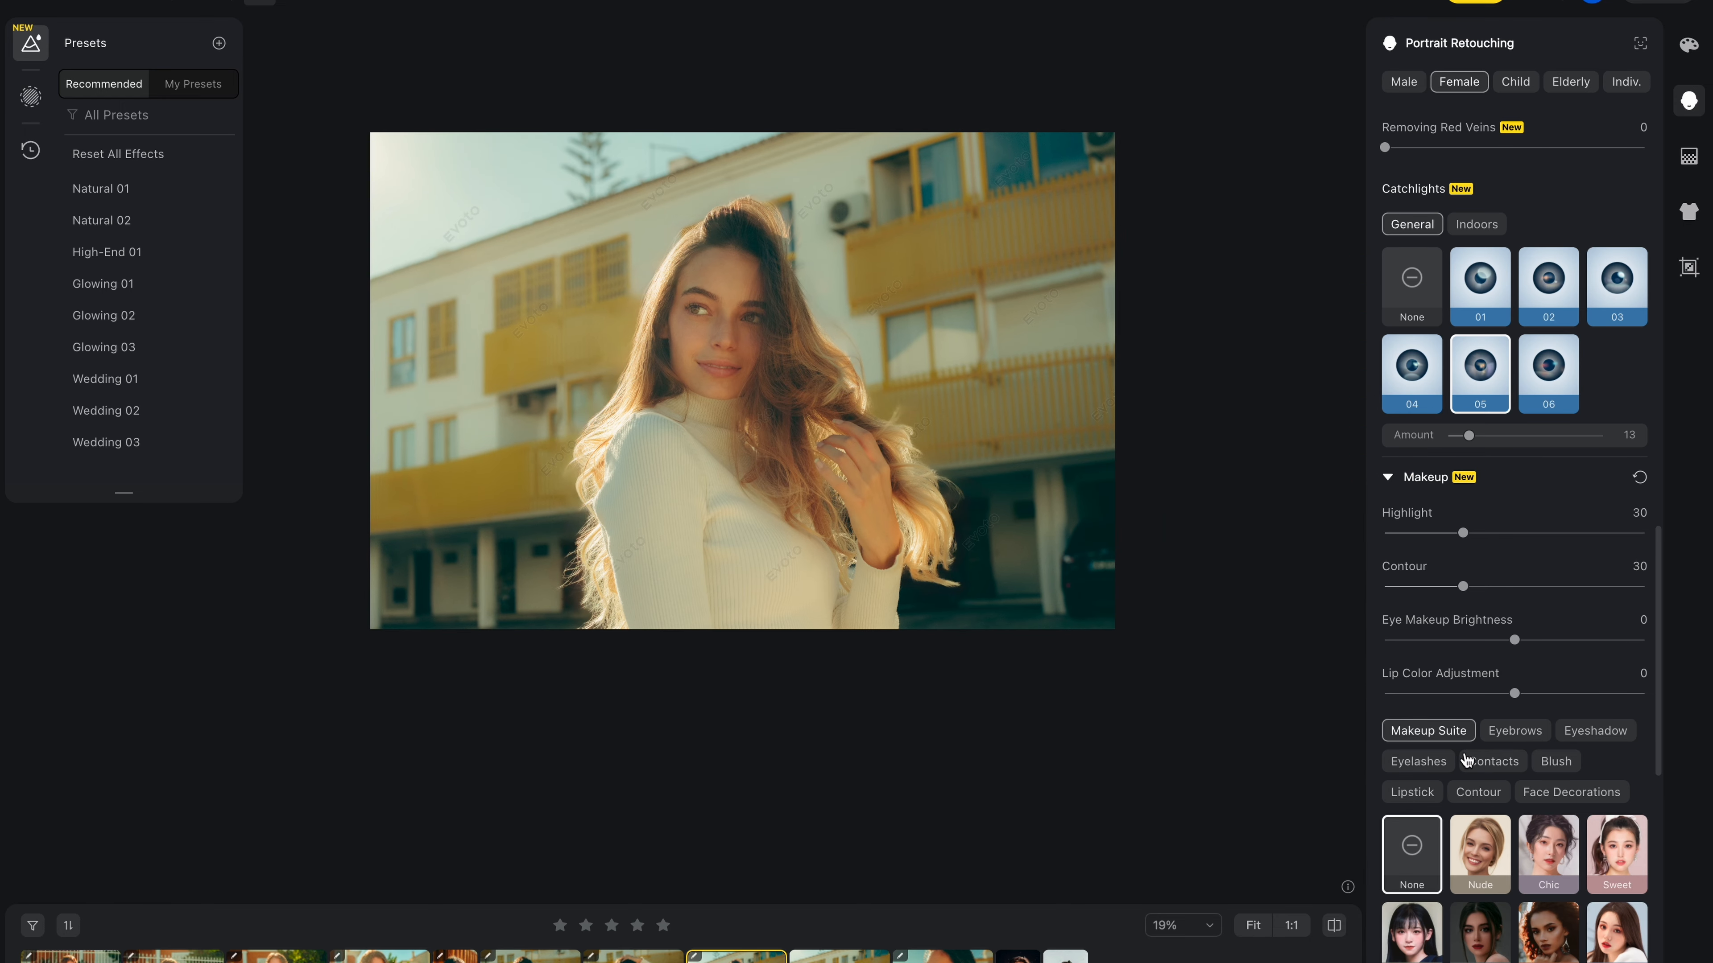
{"action": "scroll", "coordinate": [1544, 793], "scroll_direction": "down", "scroll_amount": 3}
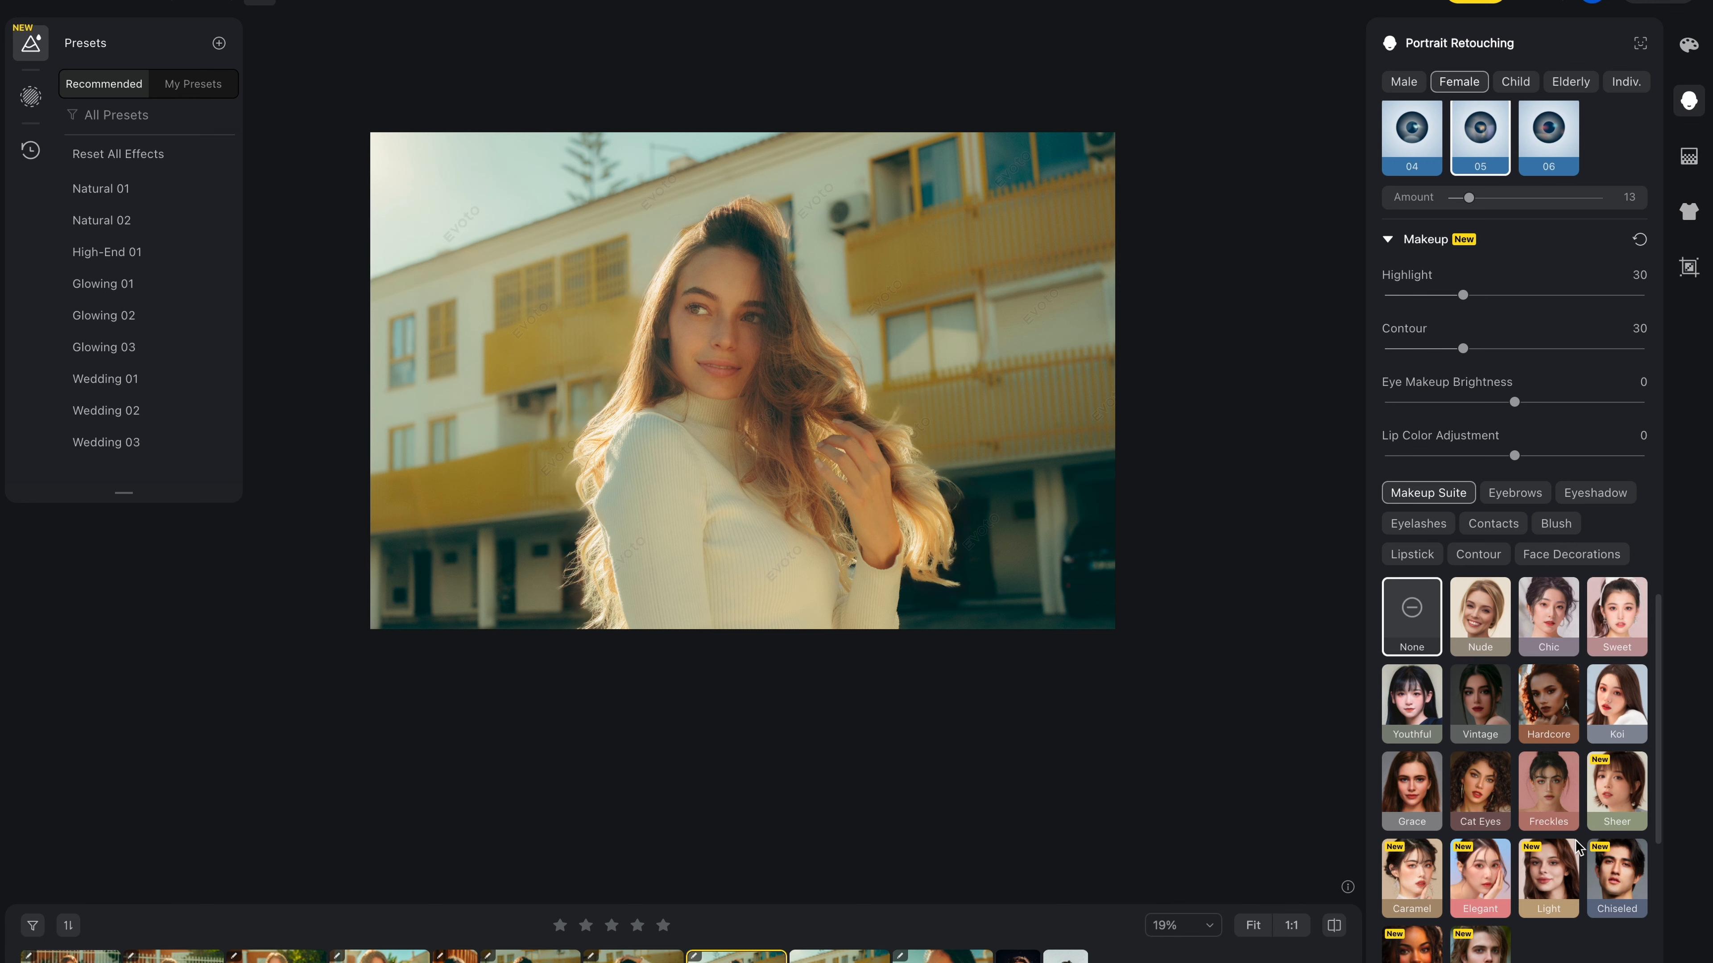
{"action": "left_click", "coordinate": [1553, 816]}
{"action": "scroll", "coordinate": [1518, 824], "scroll_direction": "down", "scroll_amount": 1}
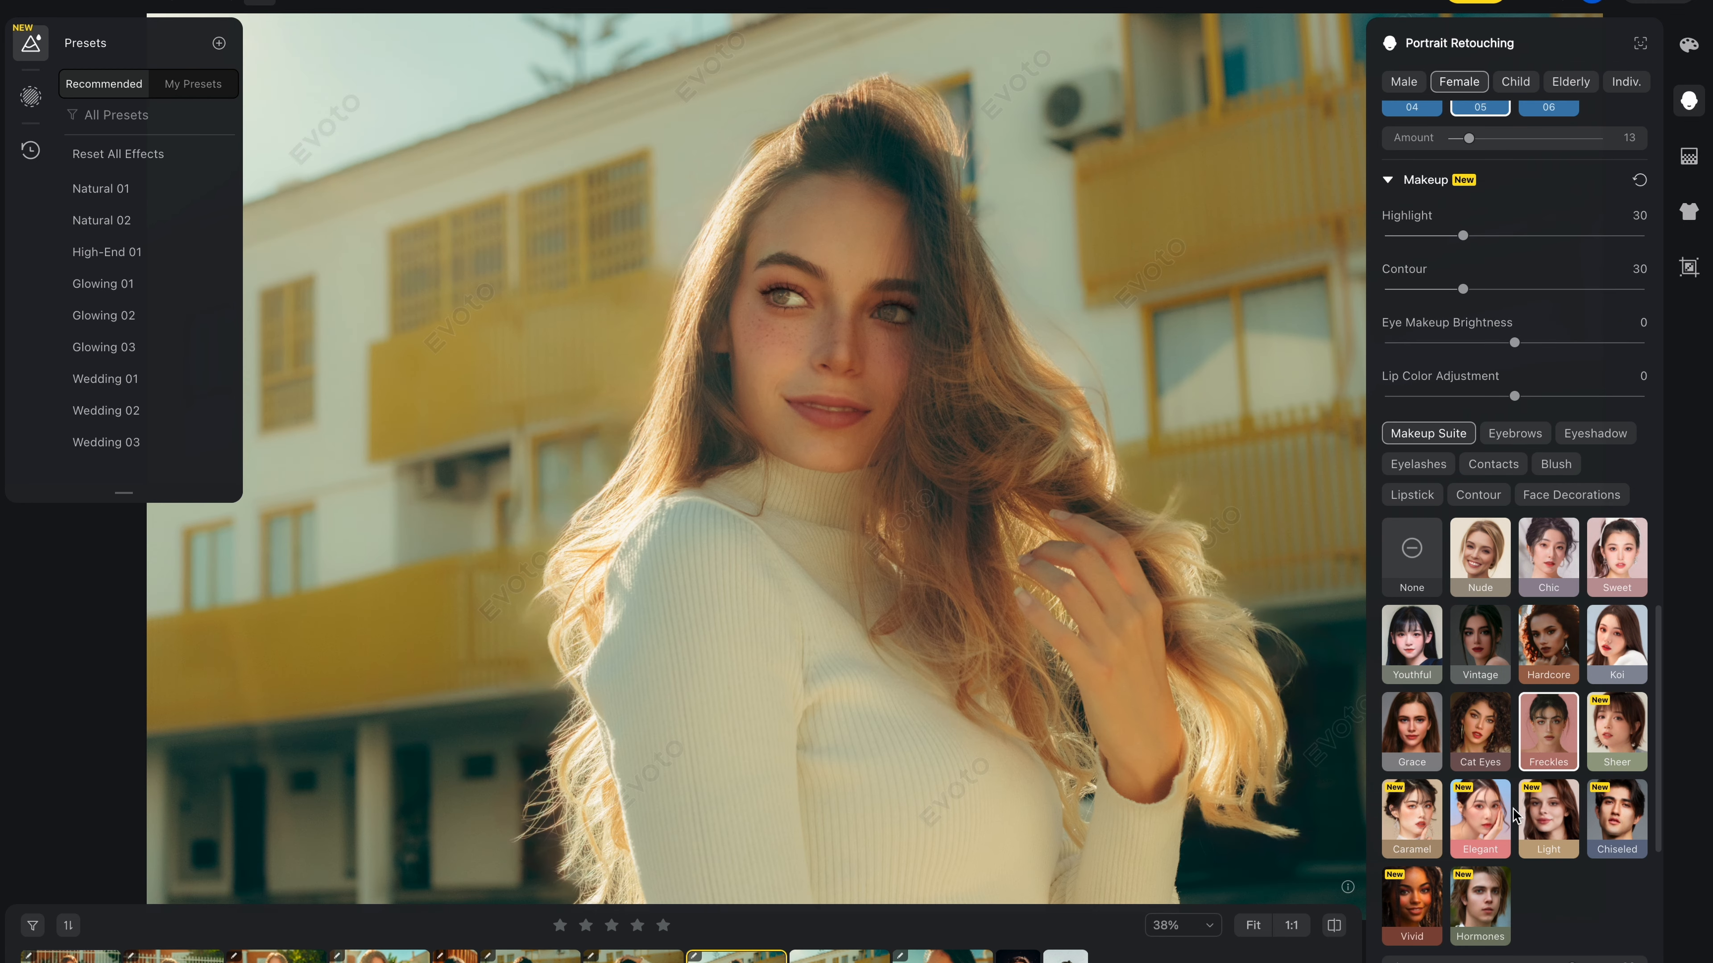
{"action": "left_click_drag", "start_coordinate": [1167, 665], "coordinate": [1063, 594]}
{"action": "left_click", "coordinate": [1412, 810]}
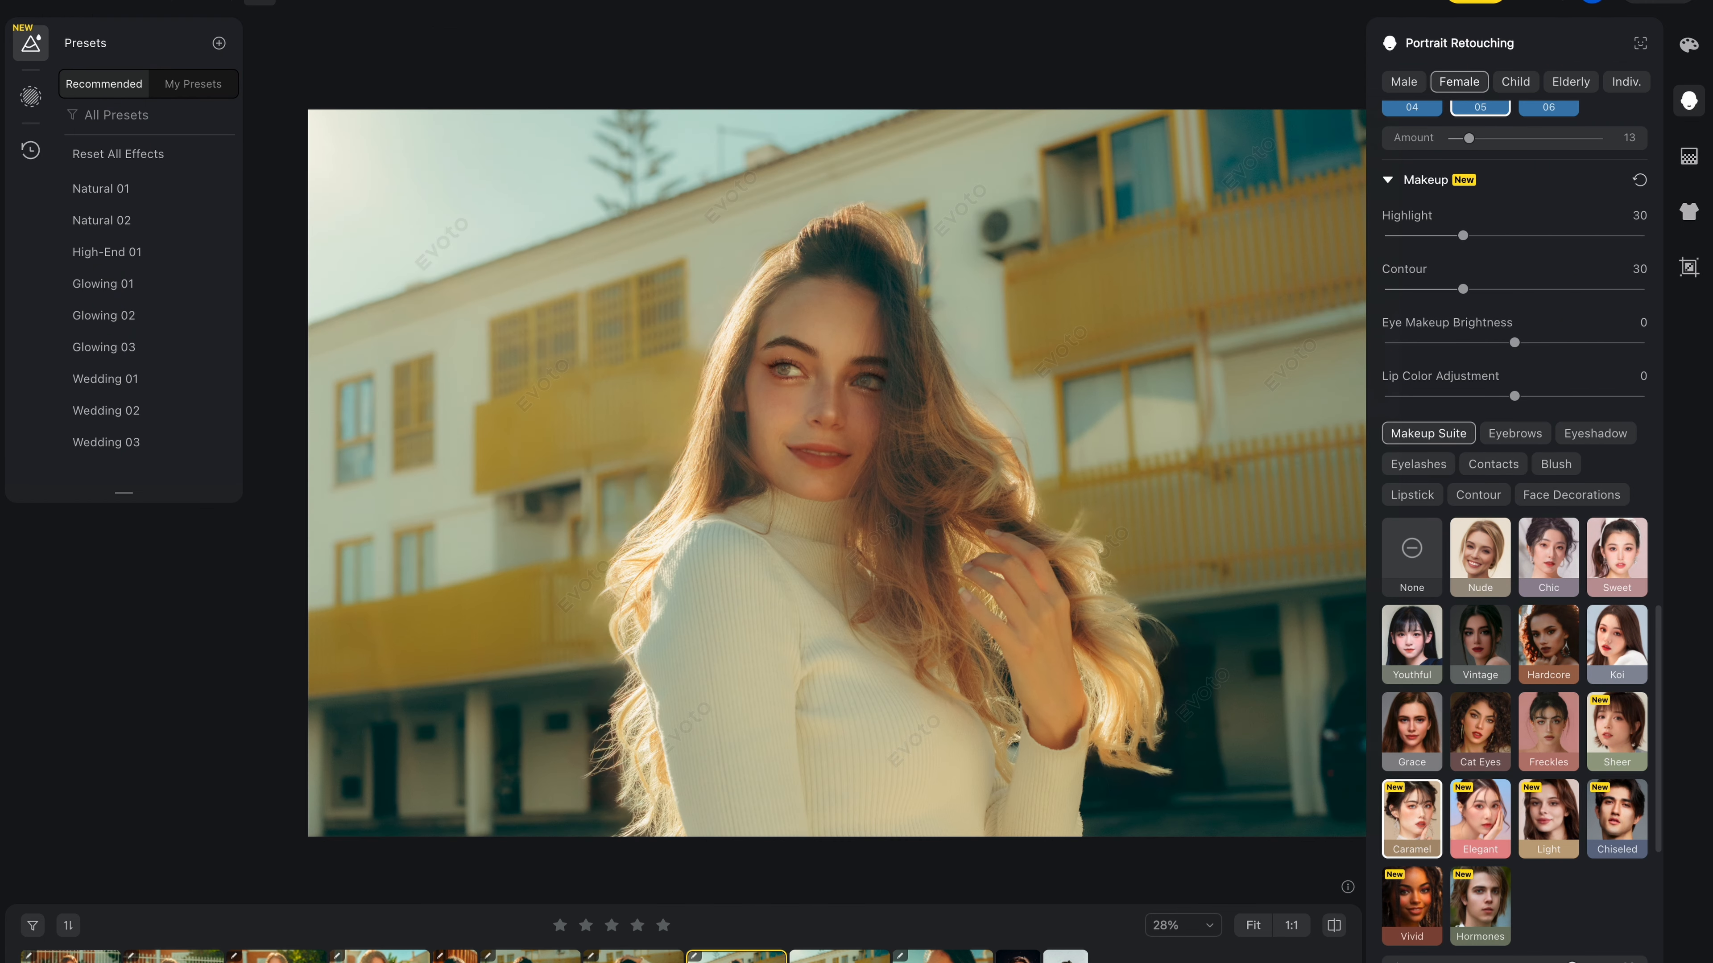
{"action": "left_click", "coordinate": [1615, 835]}
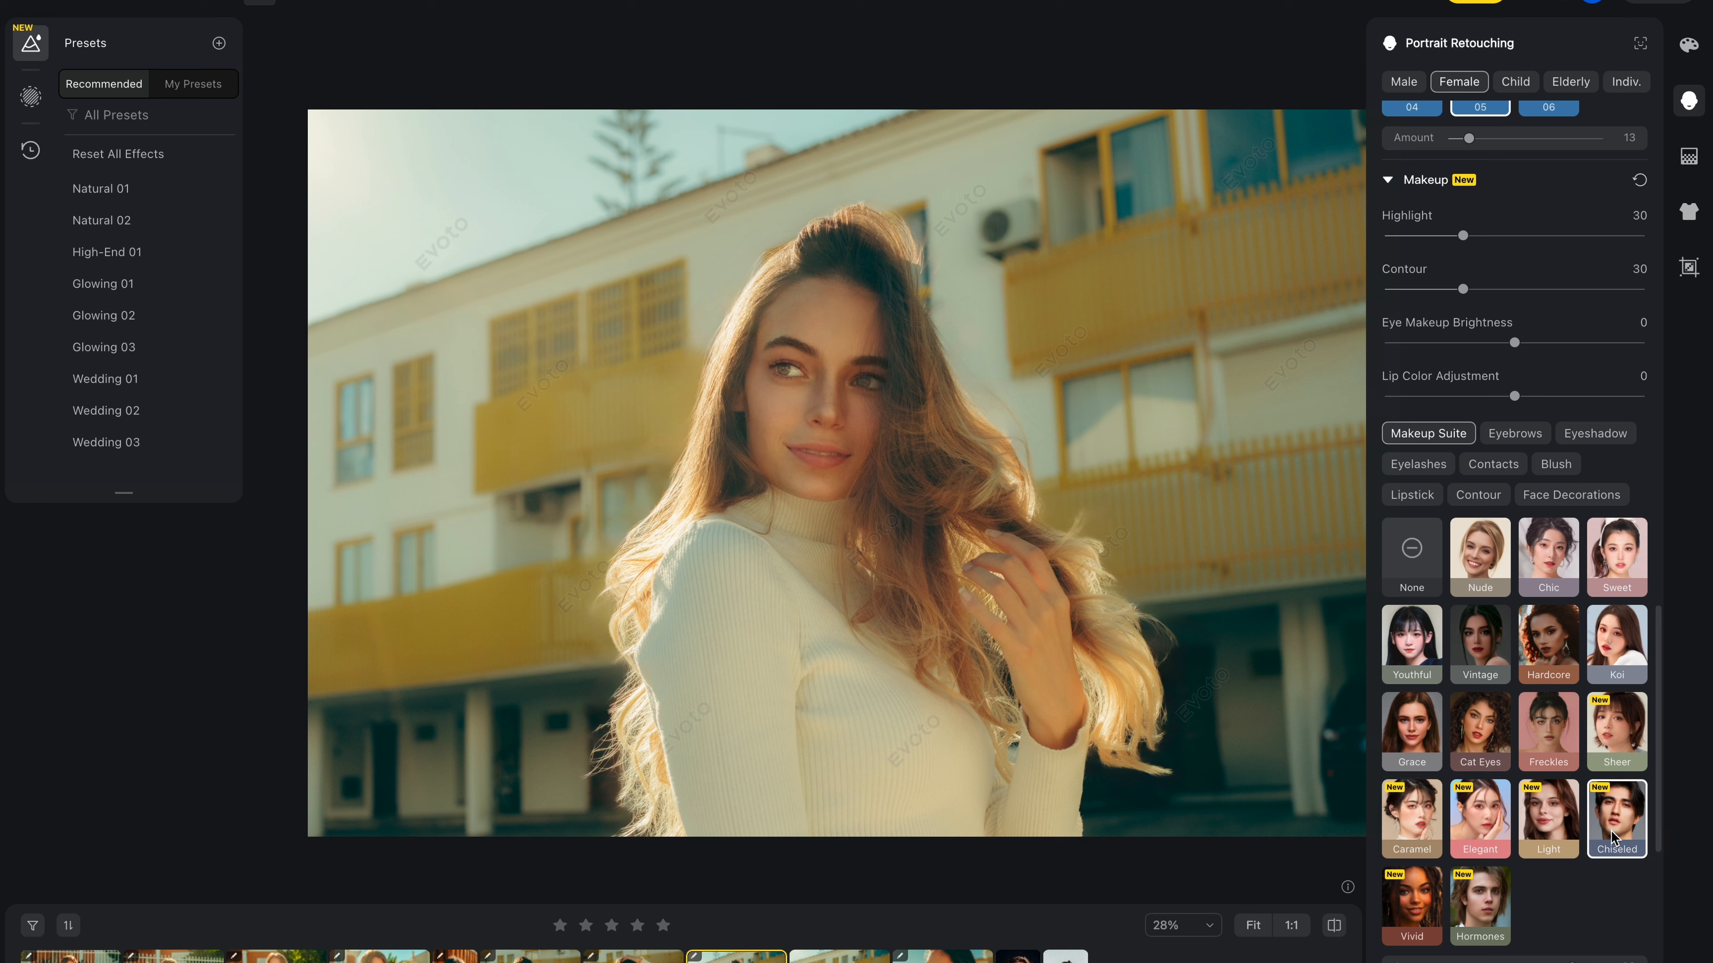
{"action": "left_click", "coordinate": [1411, 904]}
Step: Apply the Hormones makeup suite and set its amount to 21
{"action": "left_click", "coordinate": [1473, 921]}
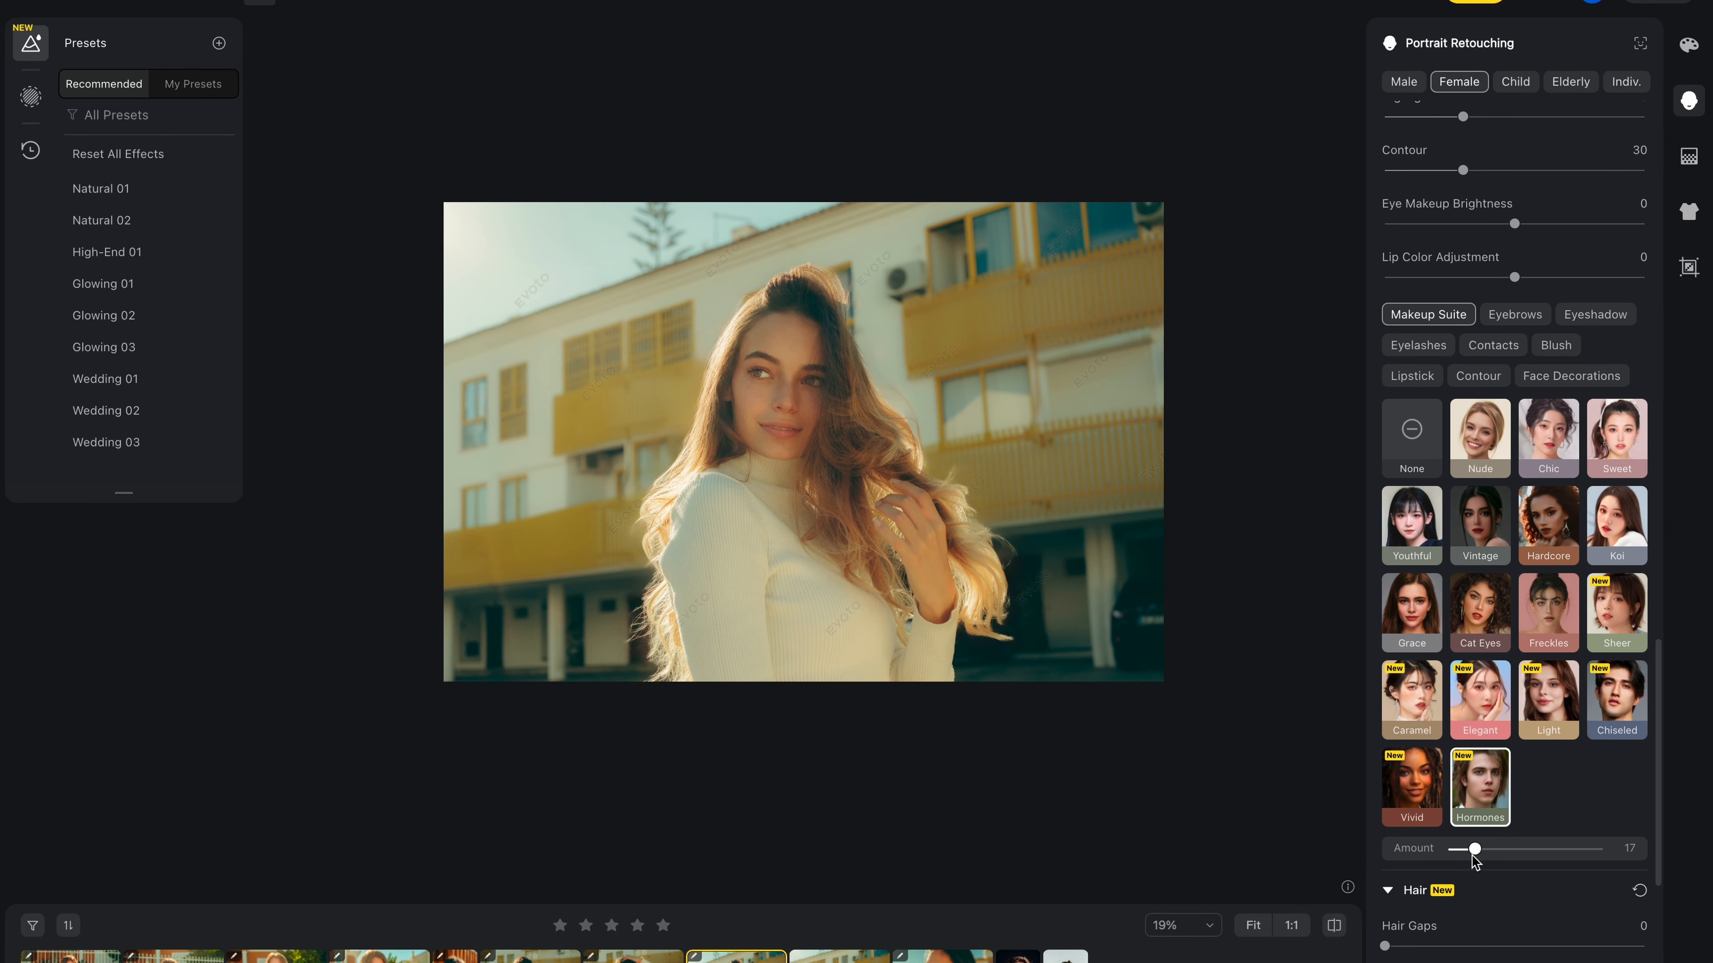
{"action": "mouse_move", "coordinate": [1475, 851]}
{"action": "left_mouse_down"}
{"action": "mouse_move", "coordinate": [1618, 849]}
{"action": "mouse_move", "coordinate": [1484, 852]}
{"action": "left_mouse_up"}
{"action": "scroll", "coordinate": [802, 405], "scroll_direction": "up", "scroll_amount": 3}
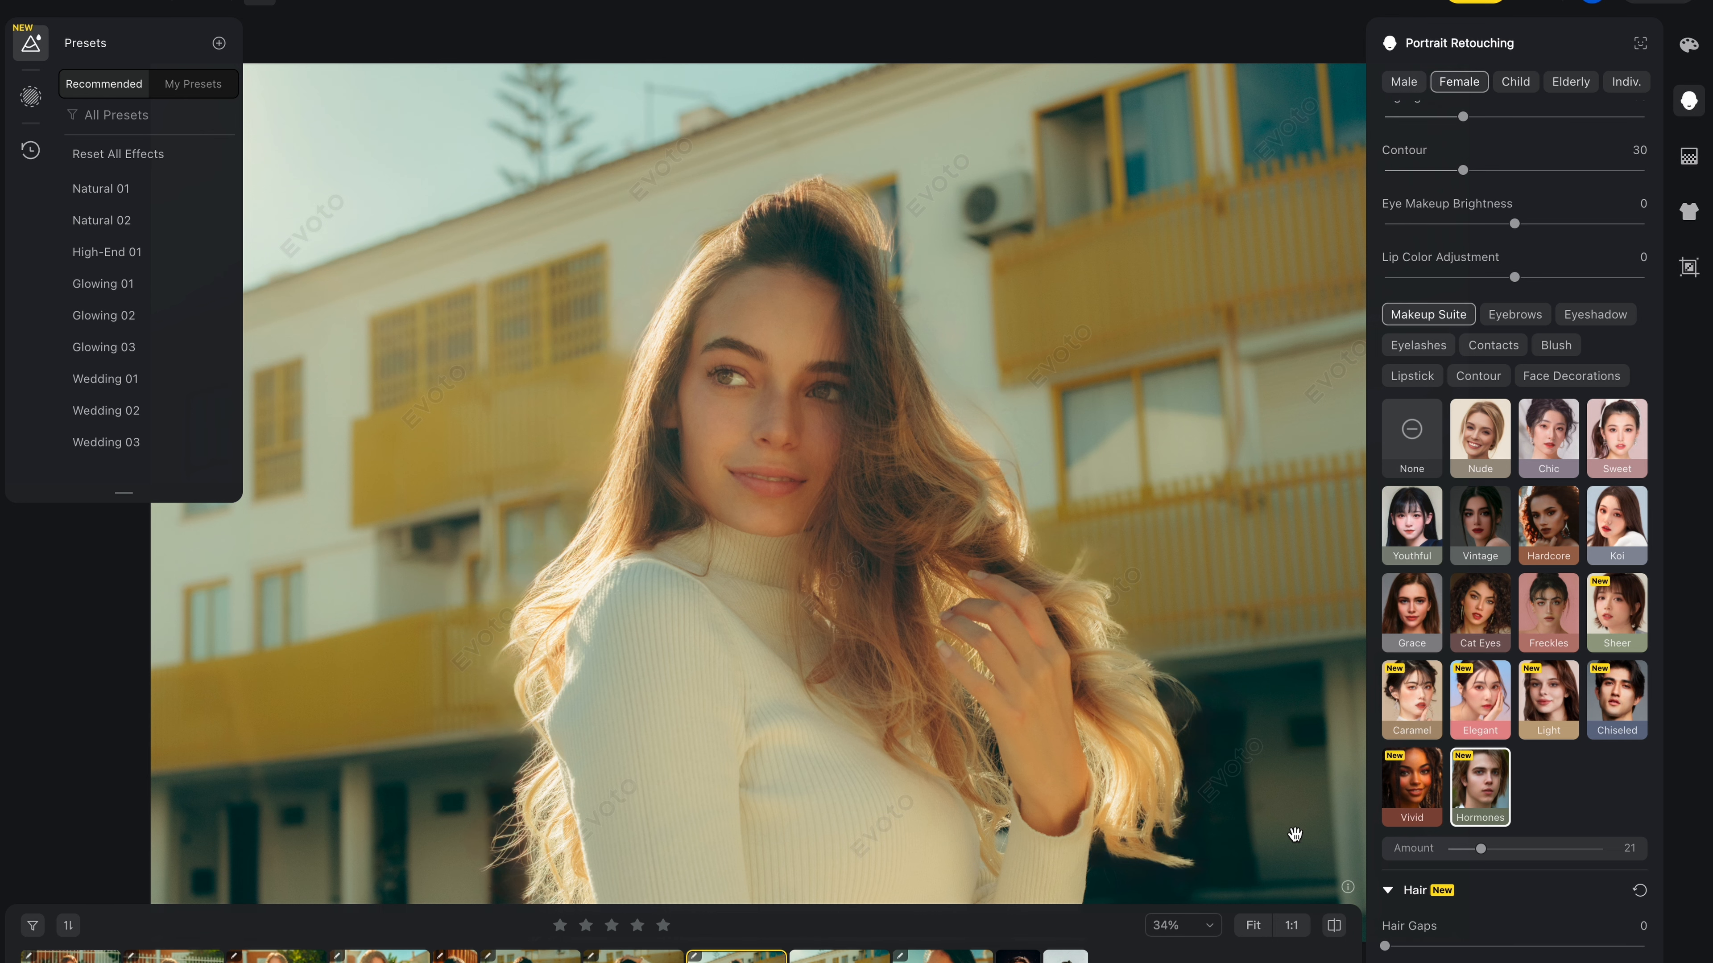
Step: Try Hair Gaps at 25 and 100, and check the woman's hair close up and in the whole photo
{"action": "scroll", "coordinate": [1418, 764], "scroll_direction": "down", "scroll_amount": 3}
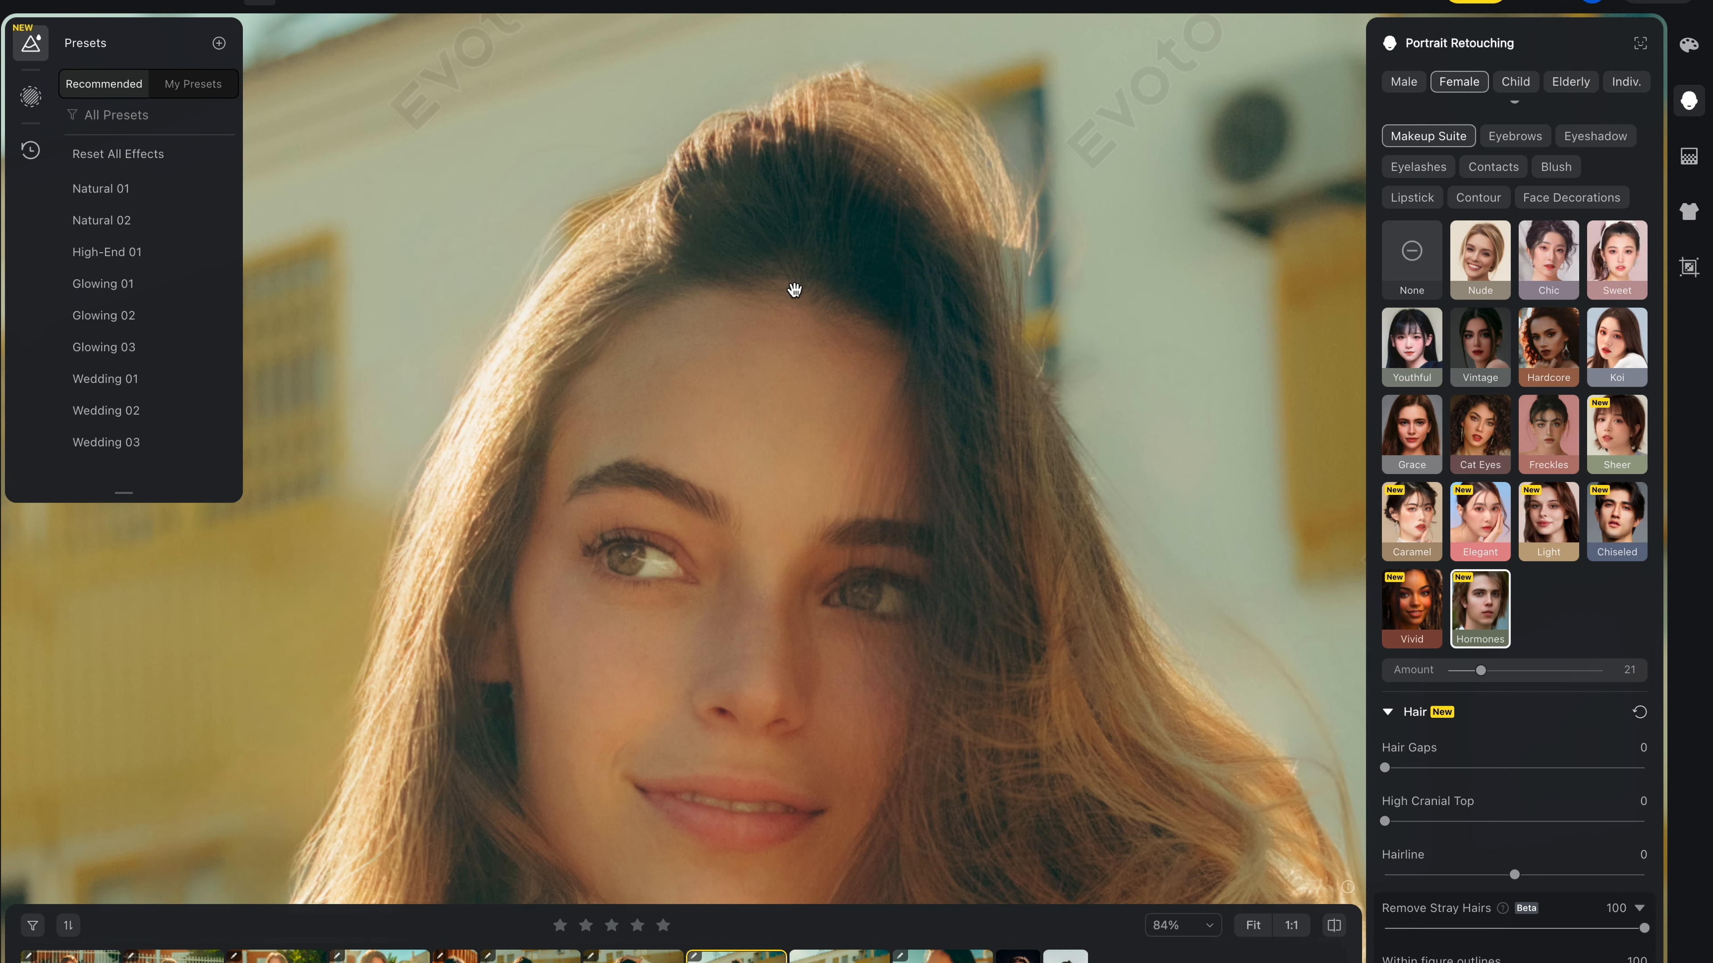
{"action": "left_click_drag", "start_coordinate": [823, 344], "coordinate": [741, 252]}
{"action": "left_click", "coordinate": [1450, 768]}
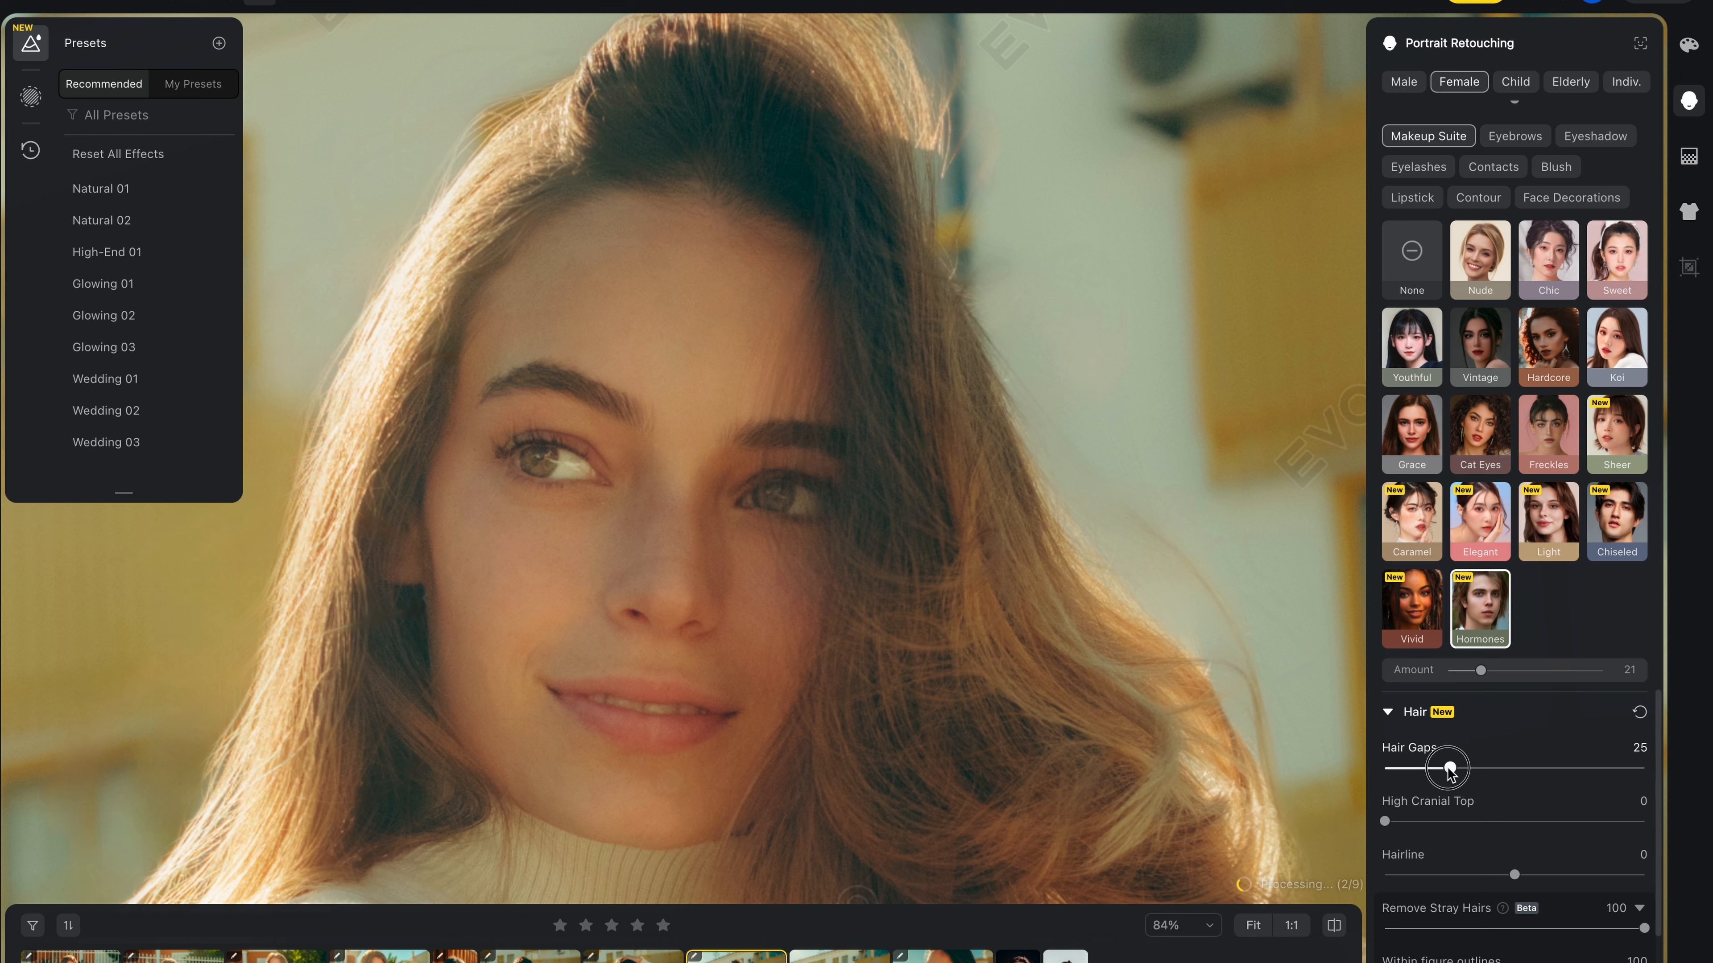
{"action": "left_click_drag", "start_coordinate": [1449, 769], "coordinate": [1645, 769]}
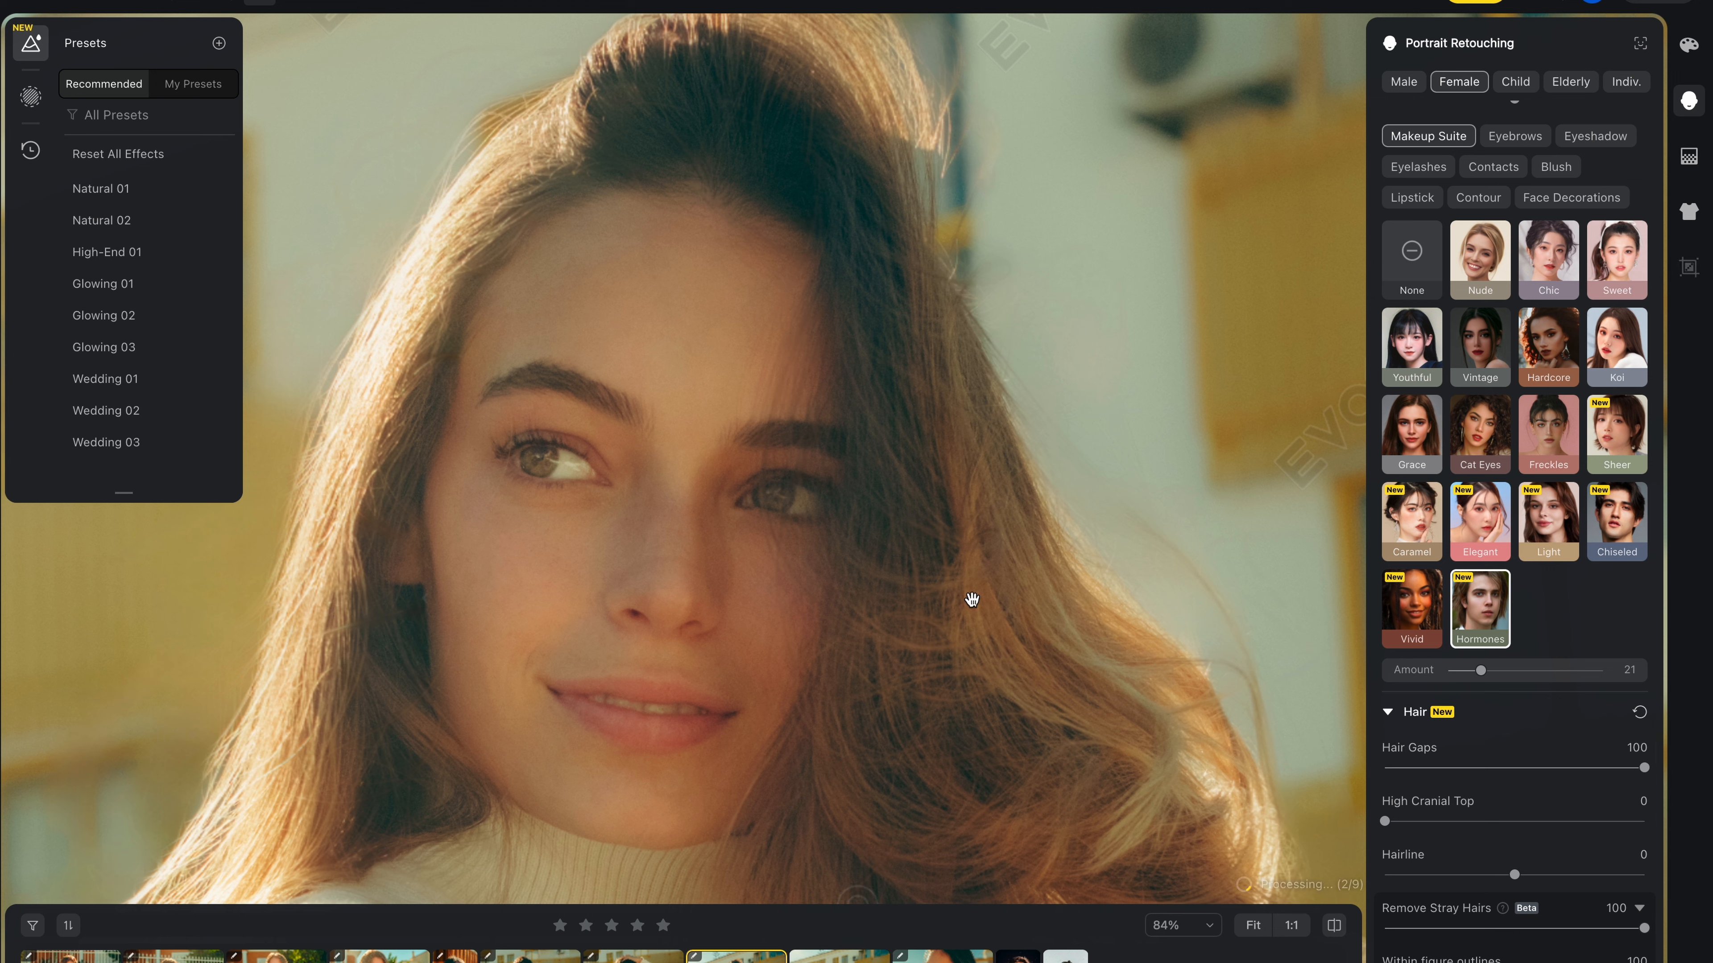
{"action": "left_click_drag", "start_coordinate": [868, 570], "coordinate": [877, 470]}
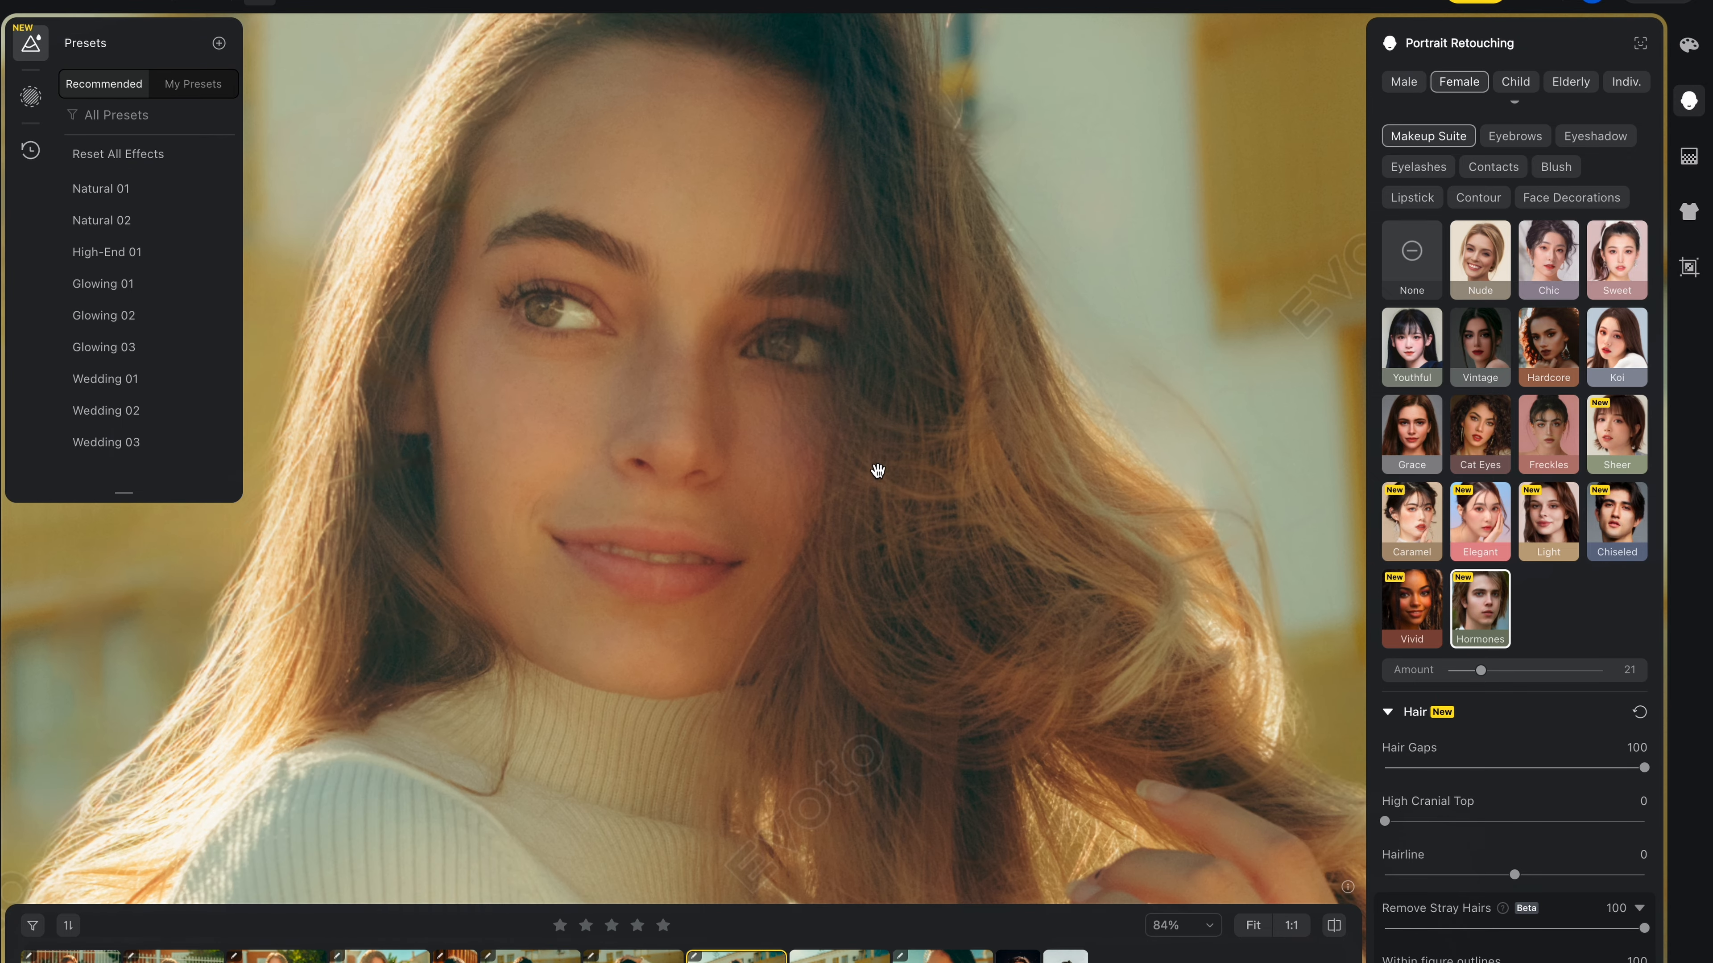
{"action": "scroll", "coordinate": [878, 470], "scroll_direction": "down", "scroll_amount": 6}
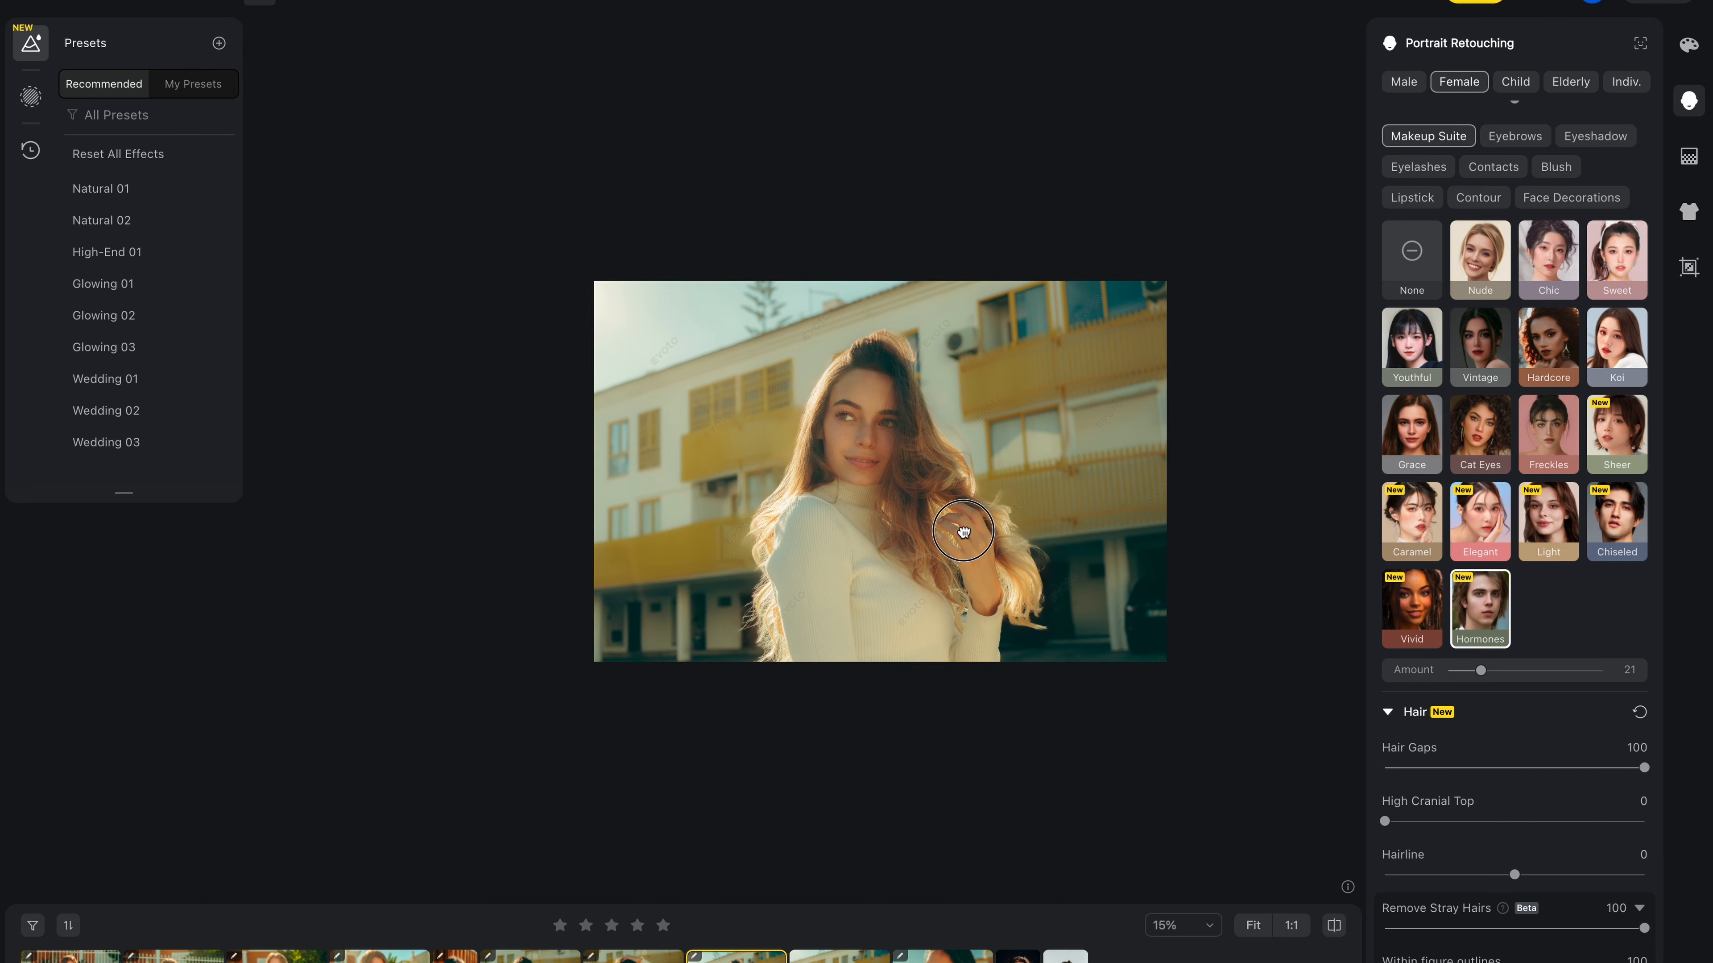
Step: Set High Cranial Top to 22, Hairline to -6 and Hair Gaps to 42 for the woman's hair
{"action": "key", "text": "super+="}
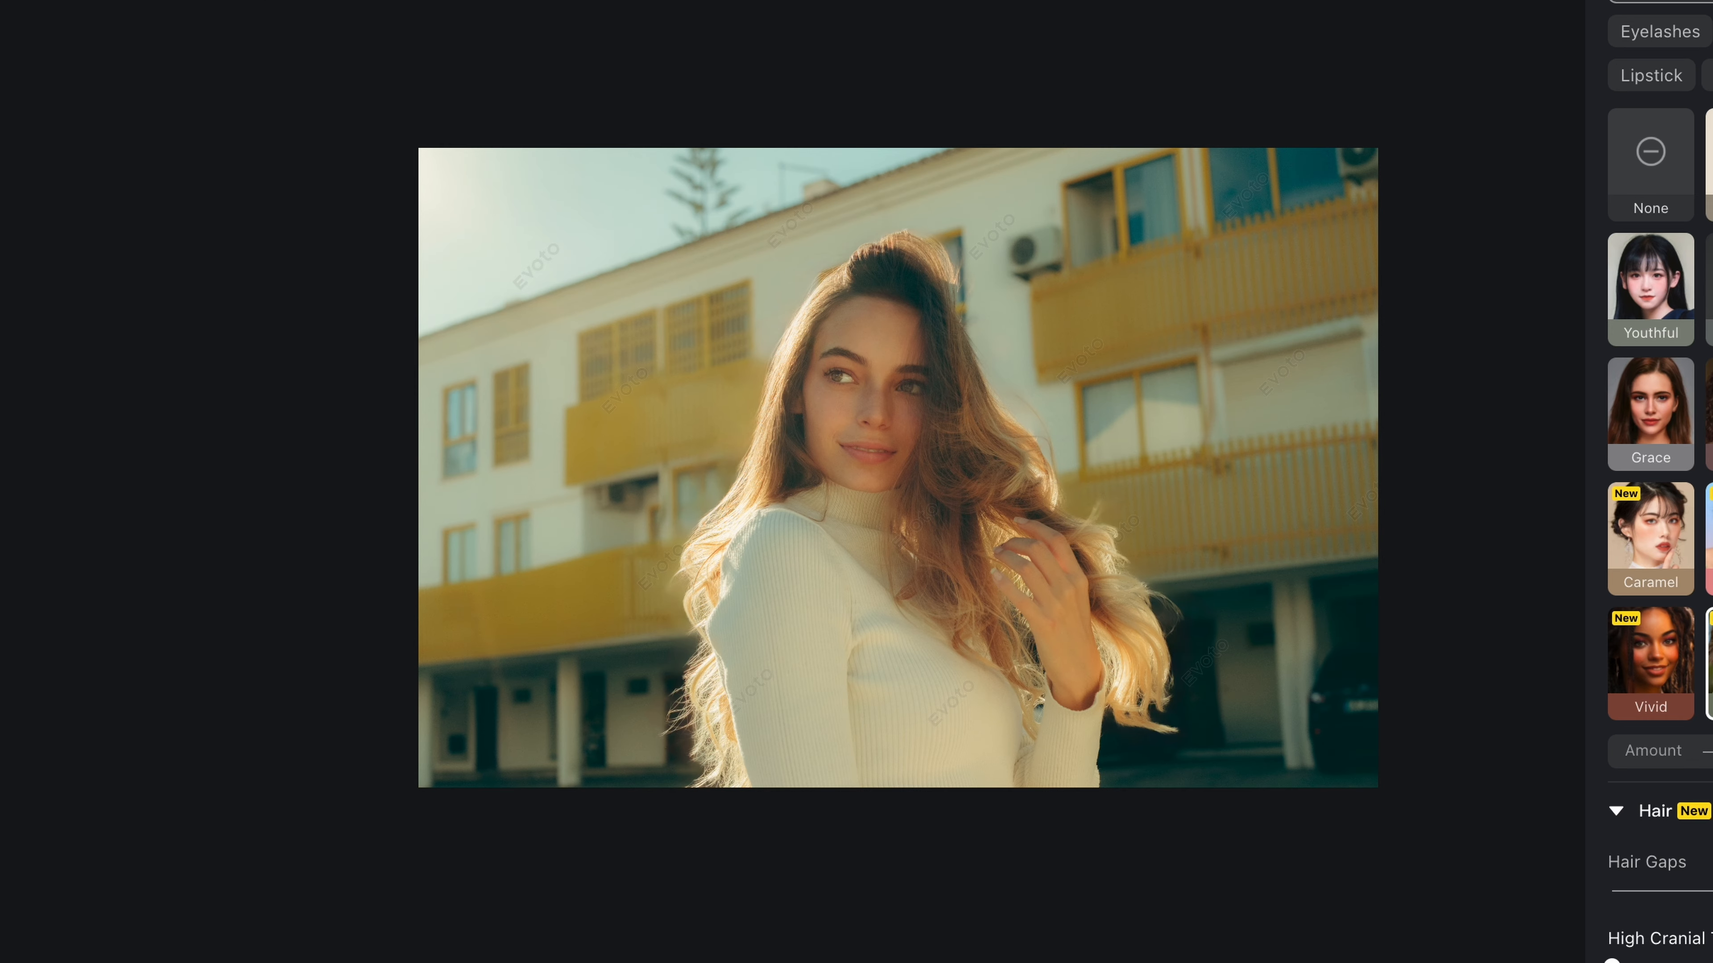
{"action": "left_click_drag", "start_coordinate": [1612, 960], "coordinate": [1706, 960]}
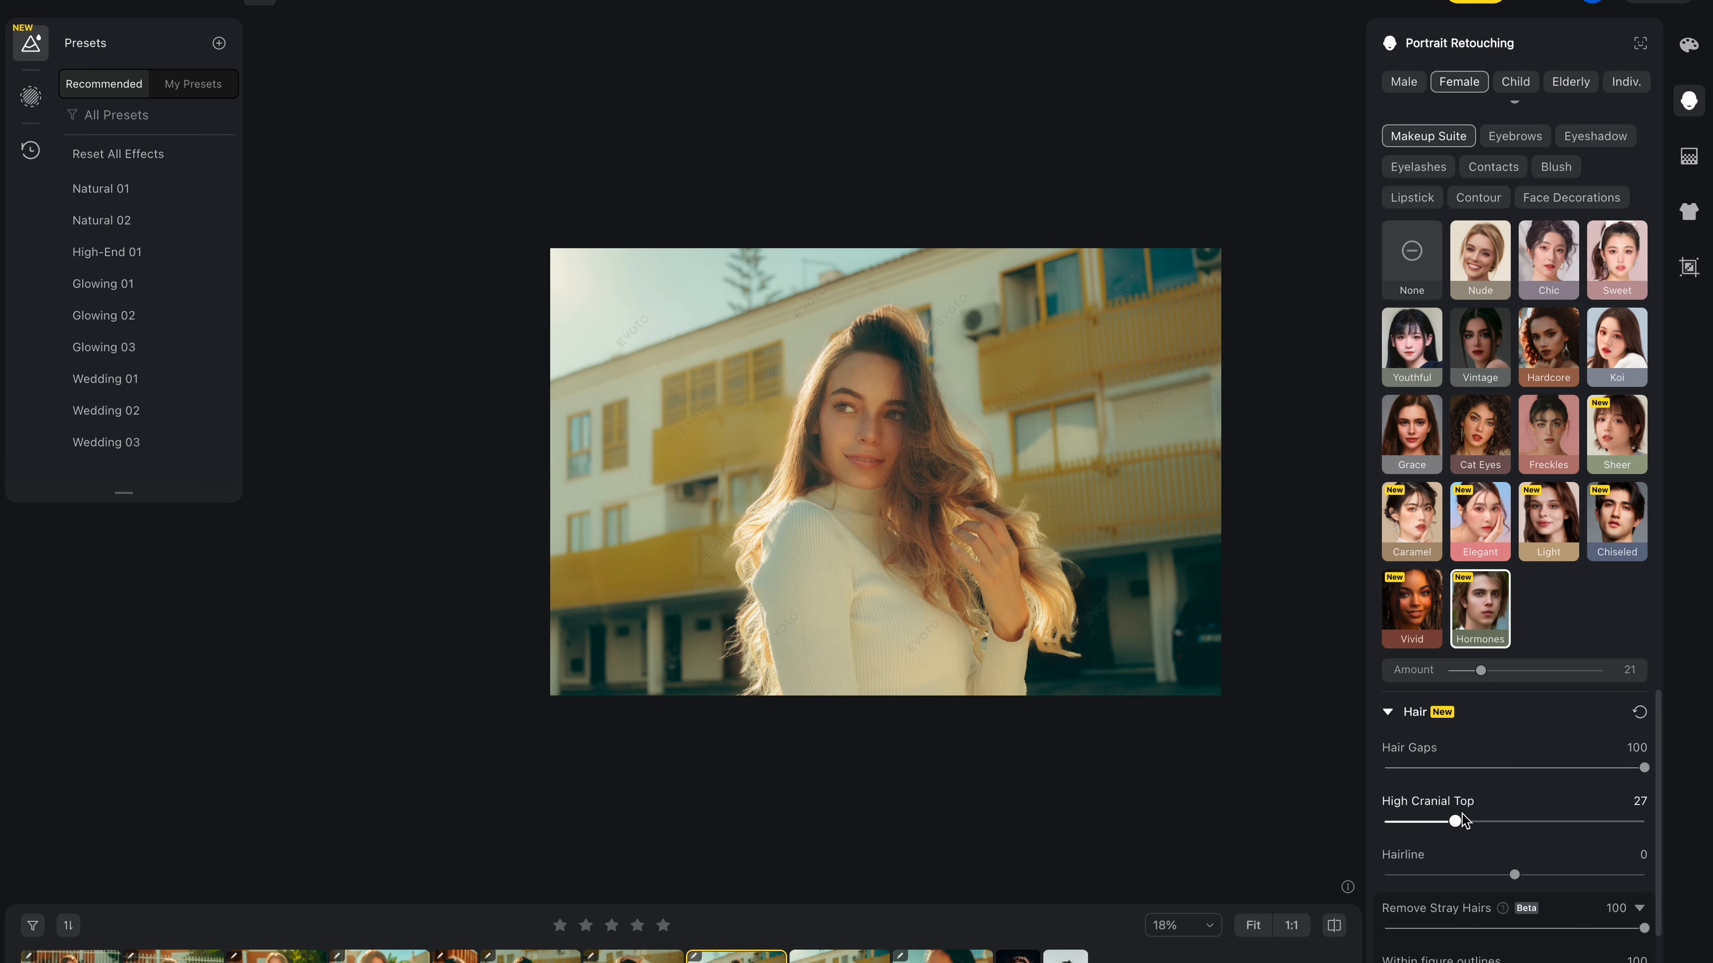
{"action": "mouse_move", "coordinate": [1457, 822]}
{"action": "left_mouse_down"}
{"action": "mouse_move", "coordinate": [1701, 819]}
{"action": "mouse_move", "coordinate": [1437, 822]}
{"action": "left_mouse_up"}
{"action": "scroll", "coordinate": [1530, 809], "scroll_direction": "down", "scroll_amount": 2}
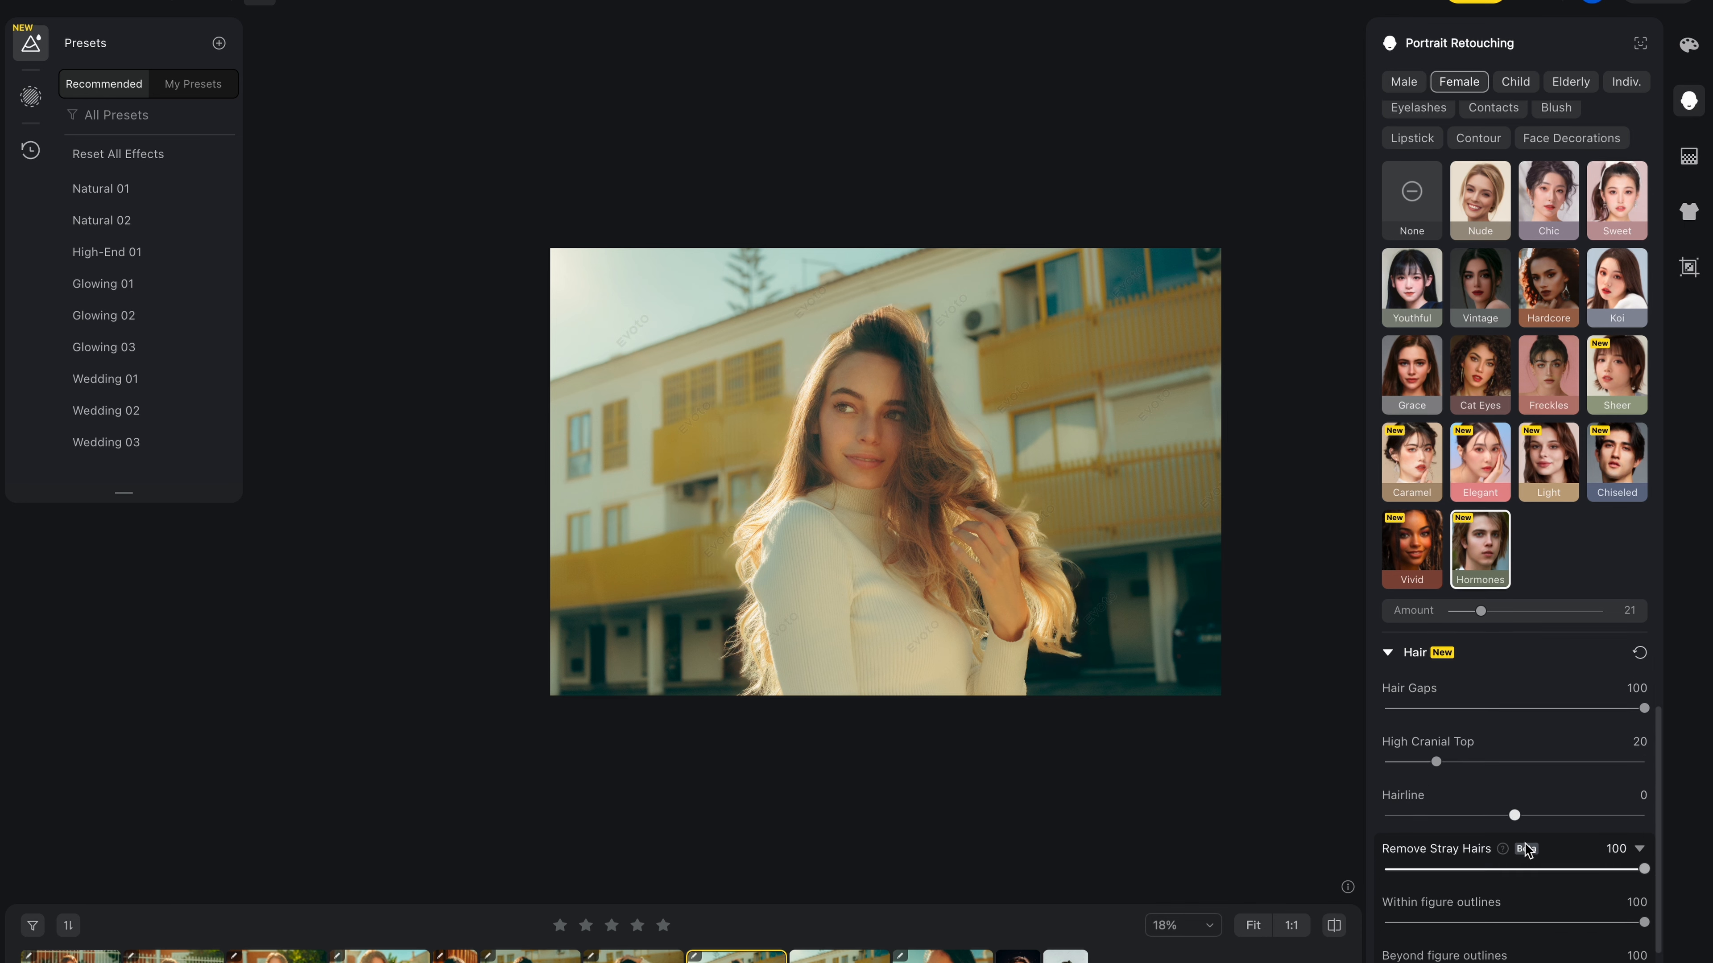
{"action": "mouse_move", "coordinate": [1514, 757]}
{"action": "left_mouse_down"}
{"action": "mouse_move", "coordinate": [1335, 765]}
{"action": "mouse_move", "coordinate": [1706, 769]}
{"action": "mouse_move", "coordinate": [1652, 751]}
{"action": "mouse_move", "coordinate": [1508, 757]}
{"action": "left_mouse_up"}
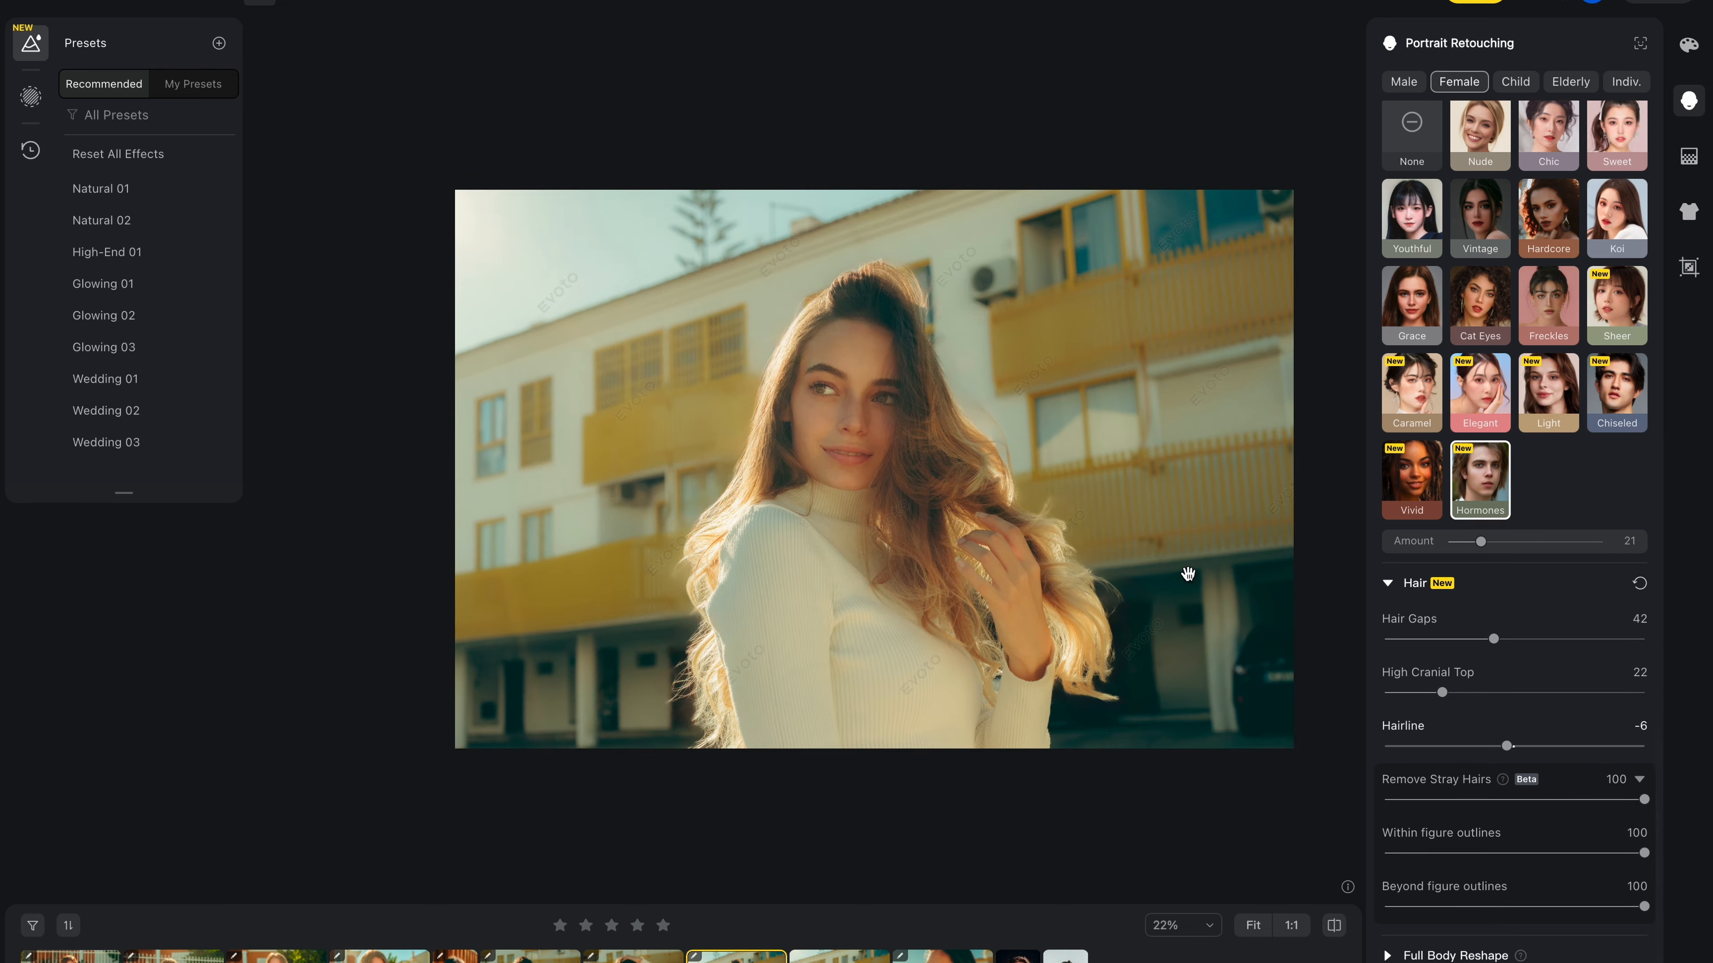
Step: Compare the retouched hair and face with the original stray hairs around the woman's head
{"action": "scroll", "coordinate": [954, 411], "scroll_direction": "up", "scroll_amount": 3}
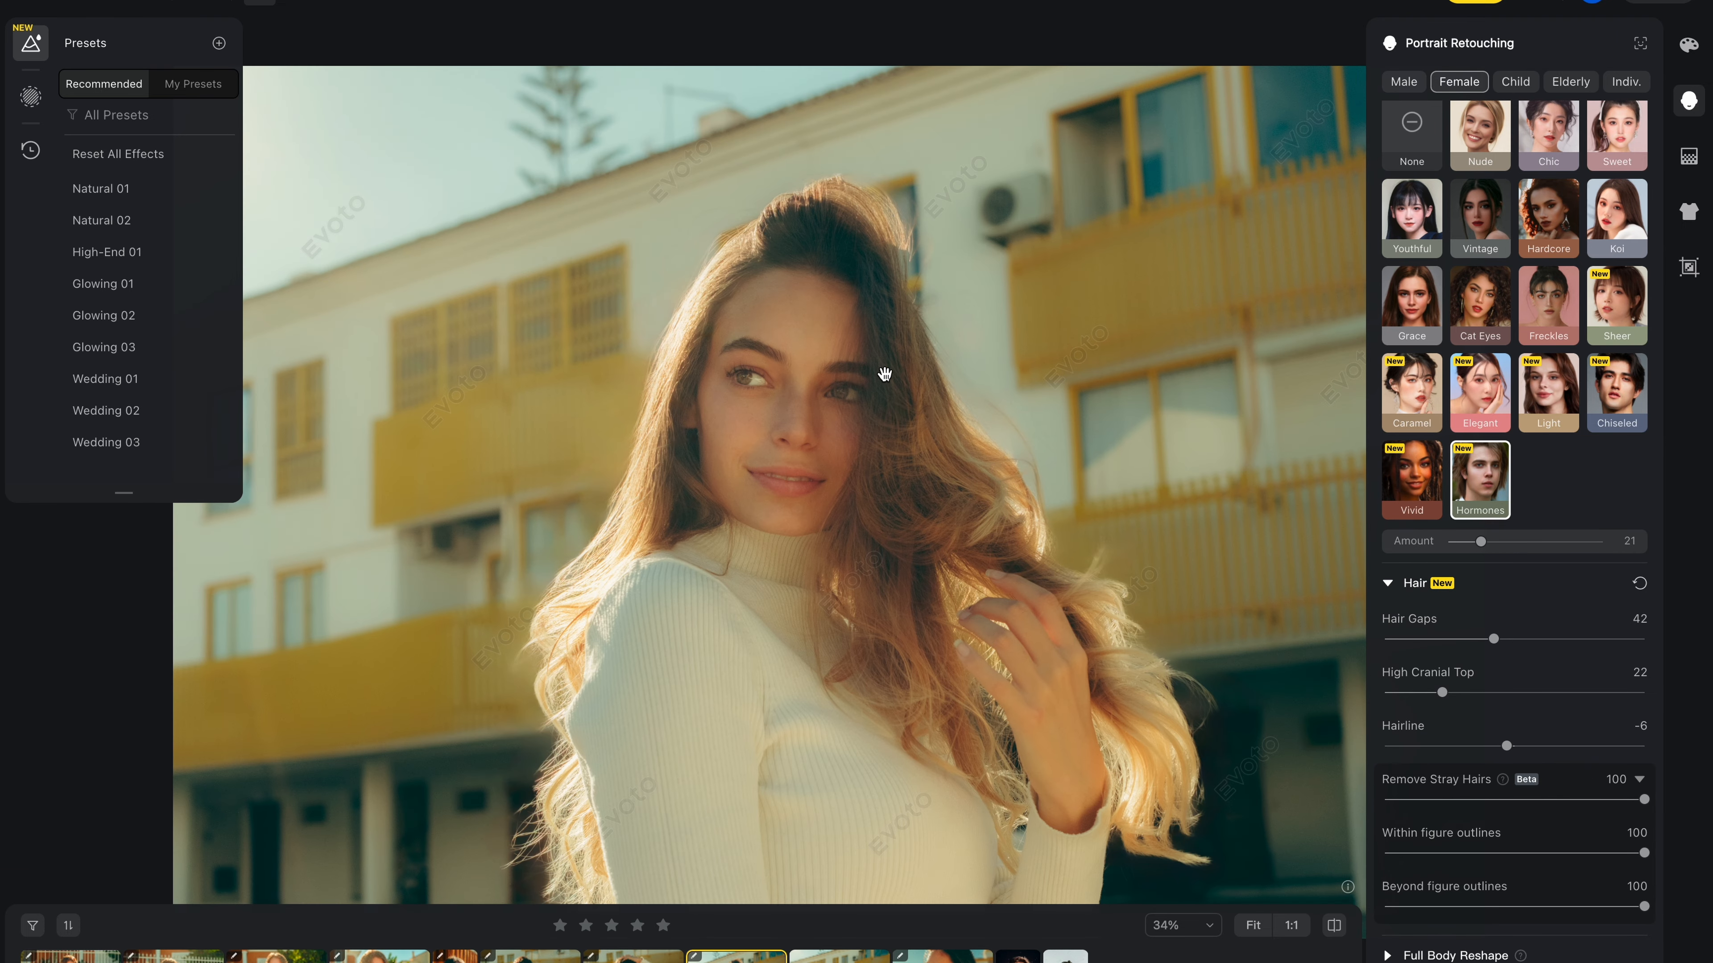
{"action": "scroll", "coordinate": [884, 374], "scroll_direction": "up", "scroll_amount": 2}
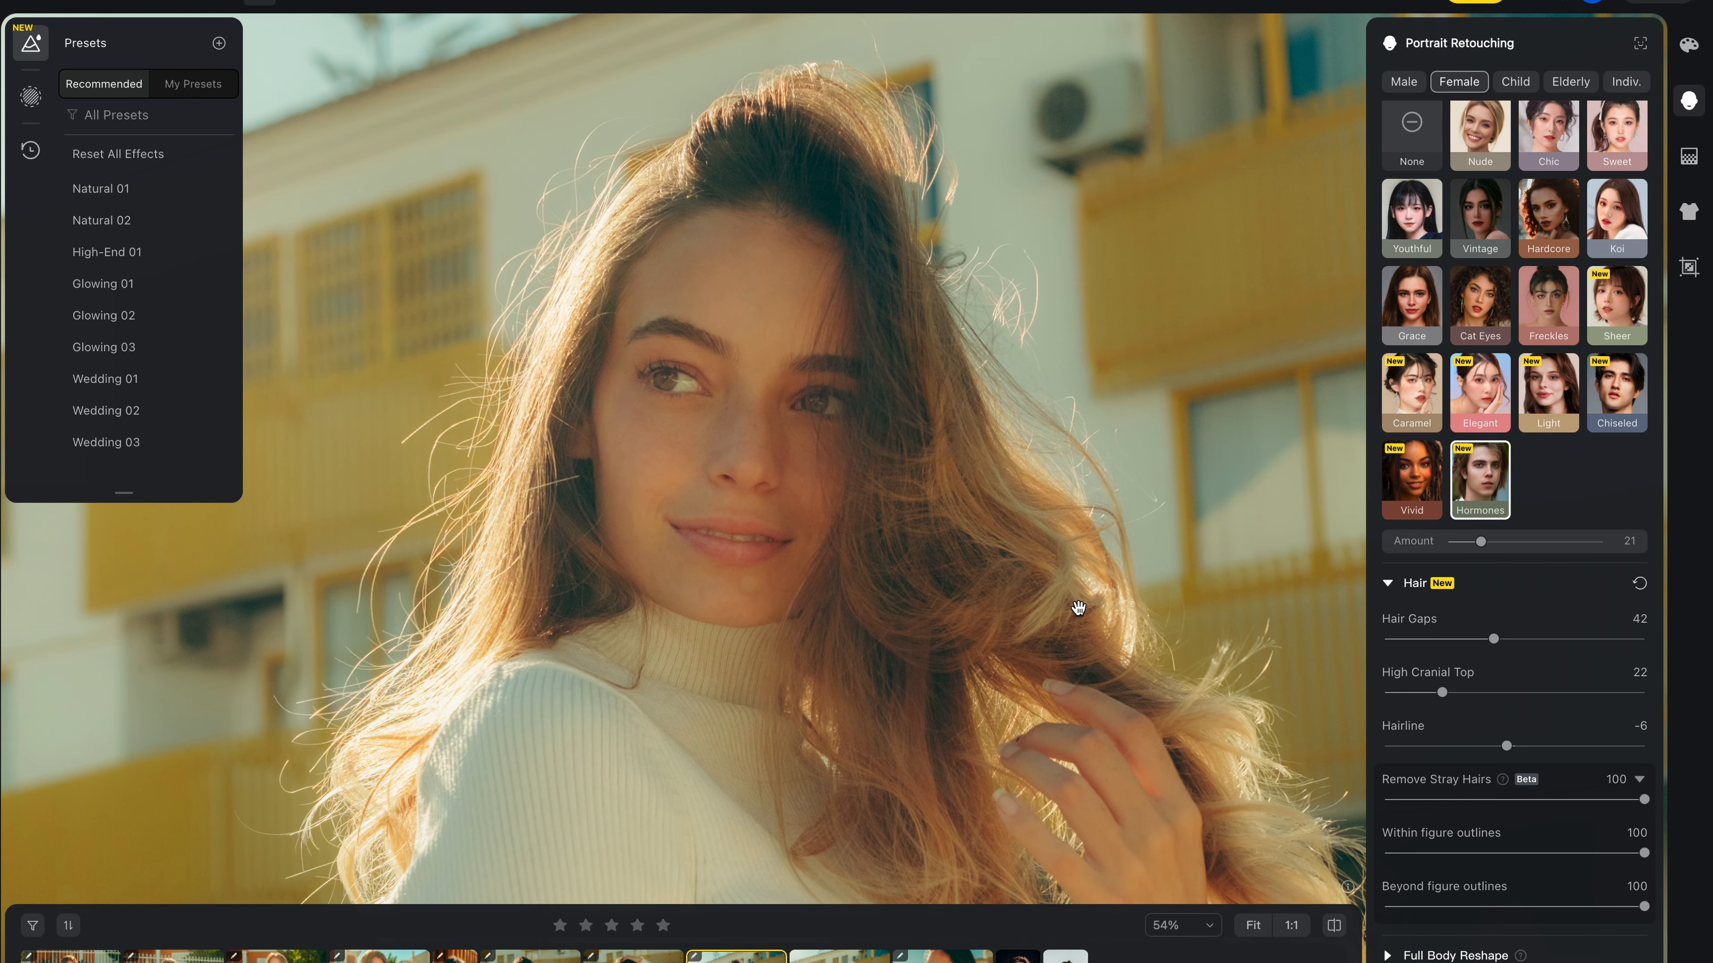
{"action": "scroll", "coordinate": [1068, 607], "scroll_direction": "down", "scroll_amount": 2}
{"action": "left_click_drag", "start_coordinate": [1045, 603], "coordinate": [967, 420]}
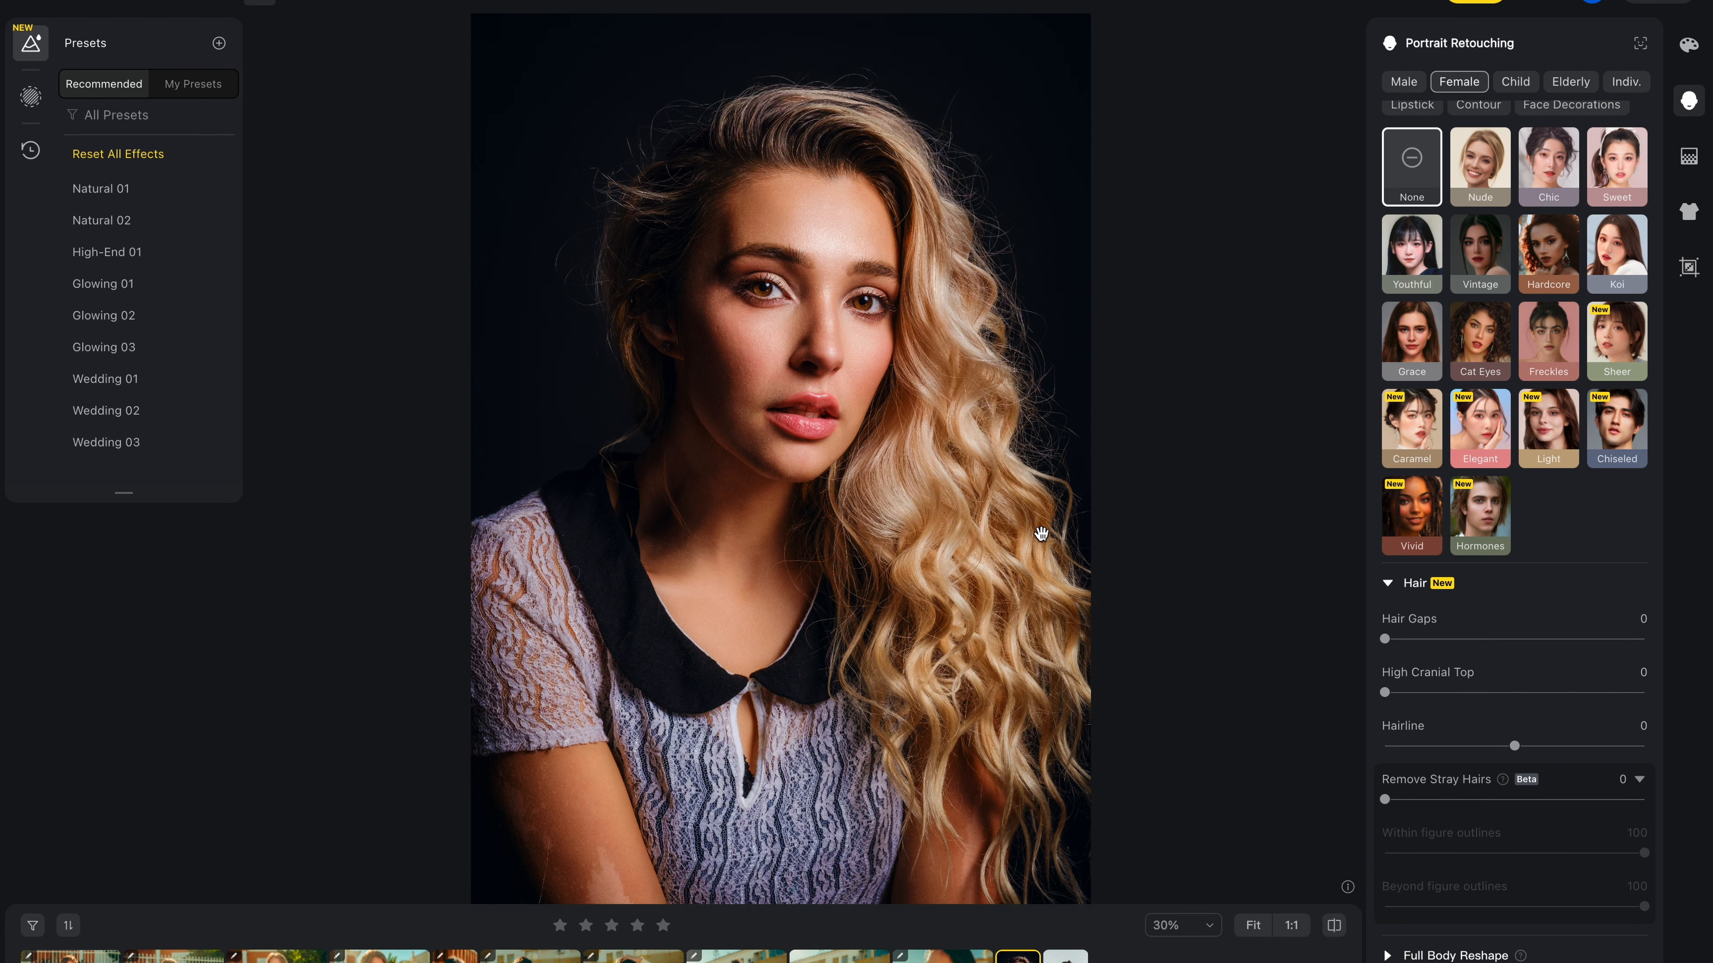
Step: Inspect the flyaway hairs in the dark-background portrait of the blonde woman and set Remove Stray Hairs to 100
{"action": "scroll", "coordinate": [1041, 534], "scroll_direction": "down", "scroll_amount": 1}
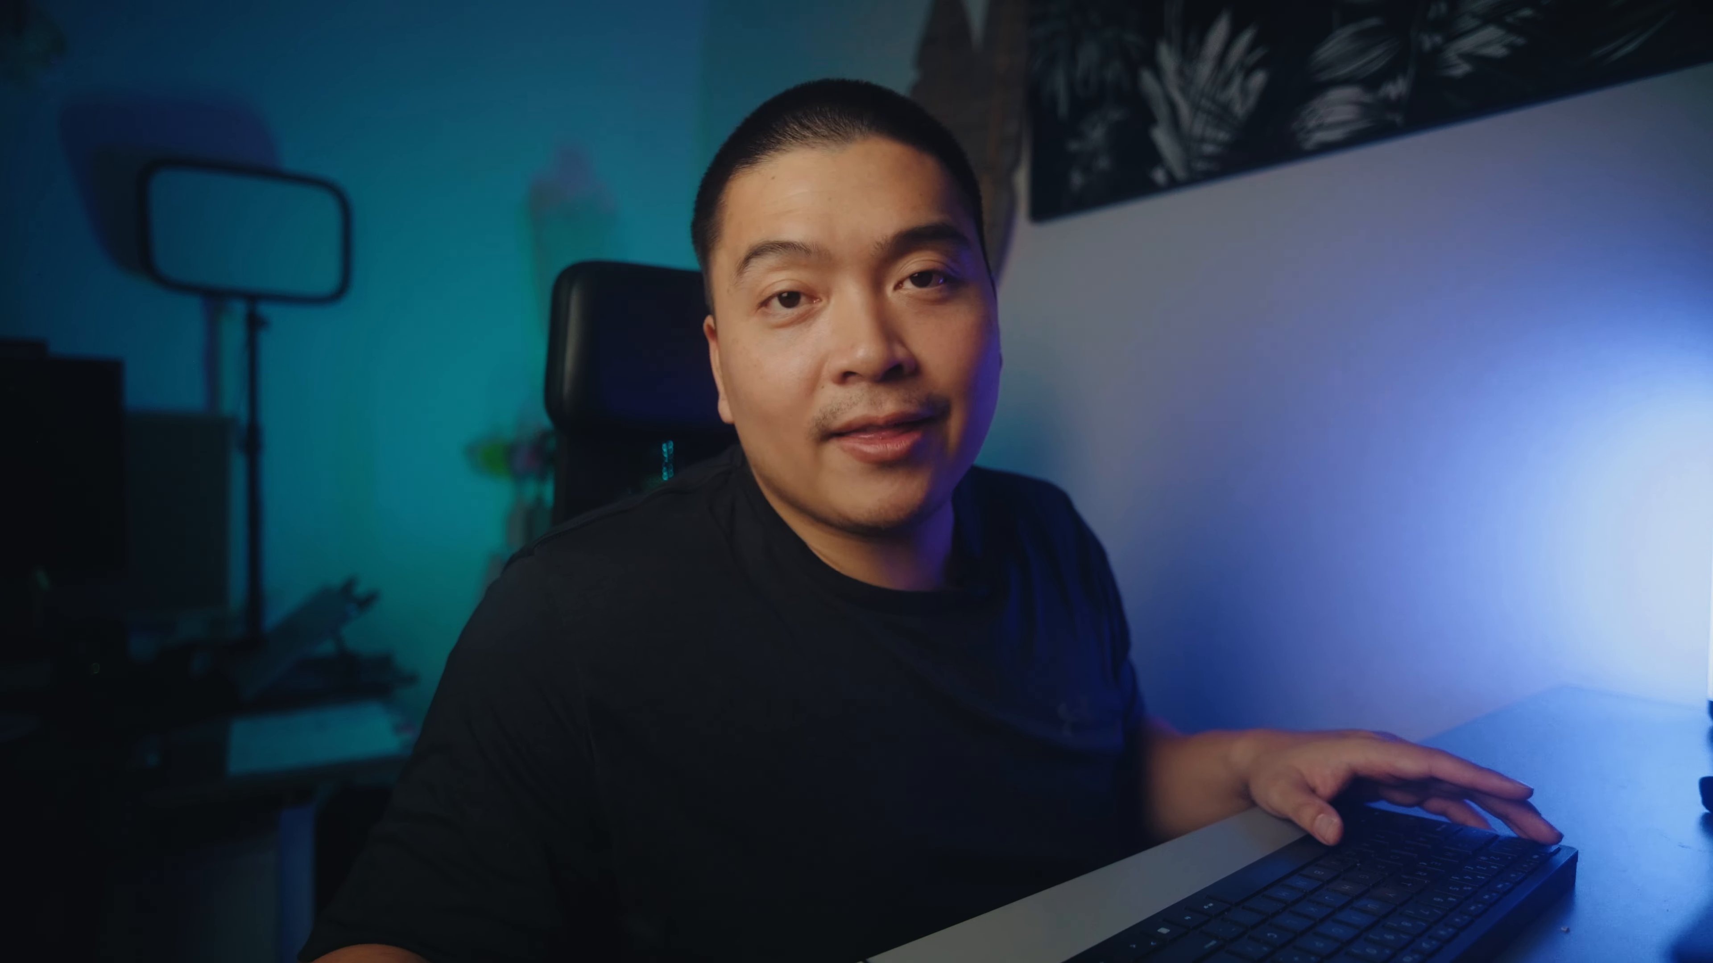
{"action": "scroll", "coordinate": [1028, 277], "scroll_direction": "up", "scroll_amount": 5}
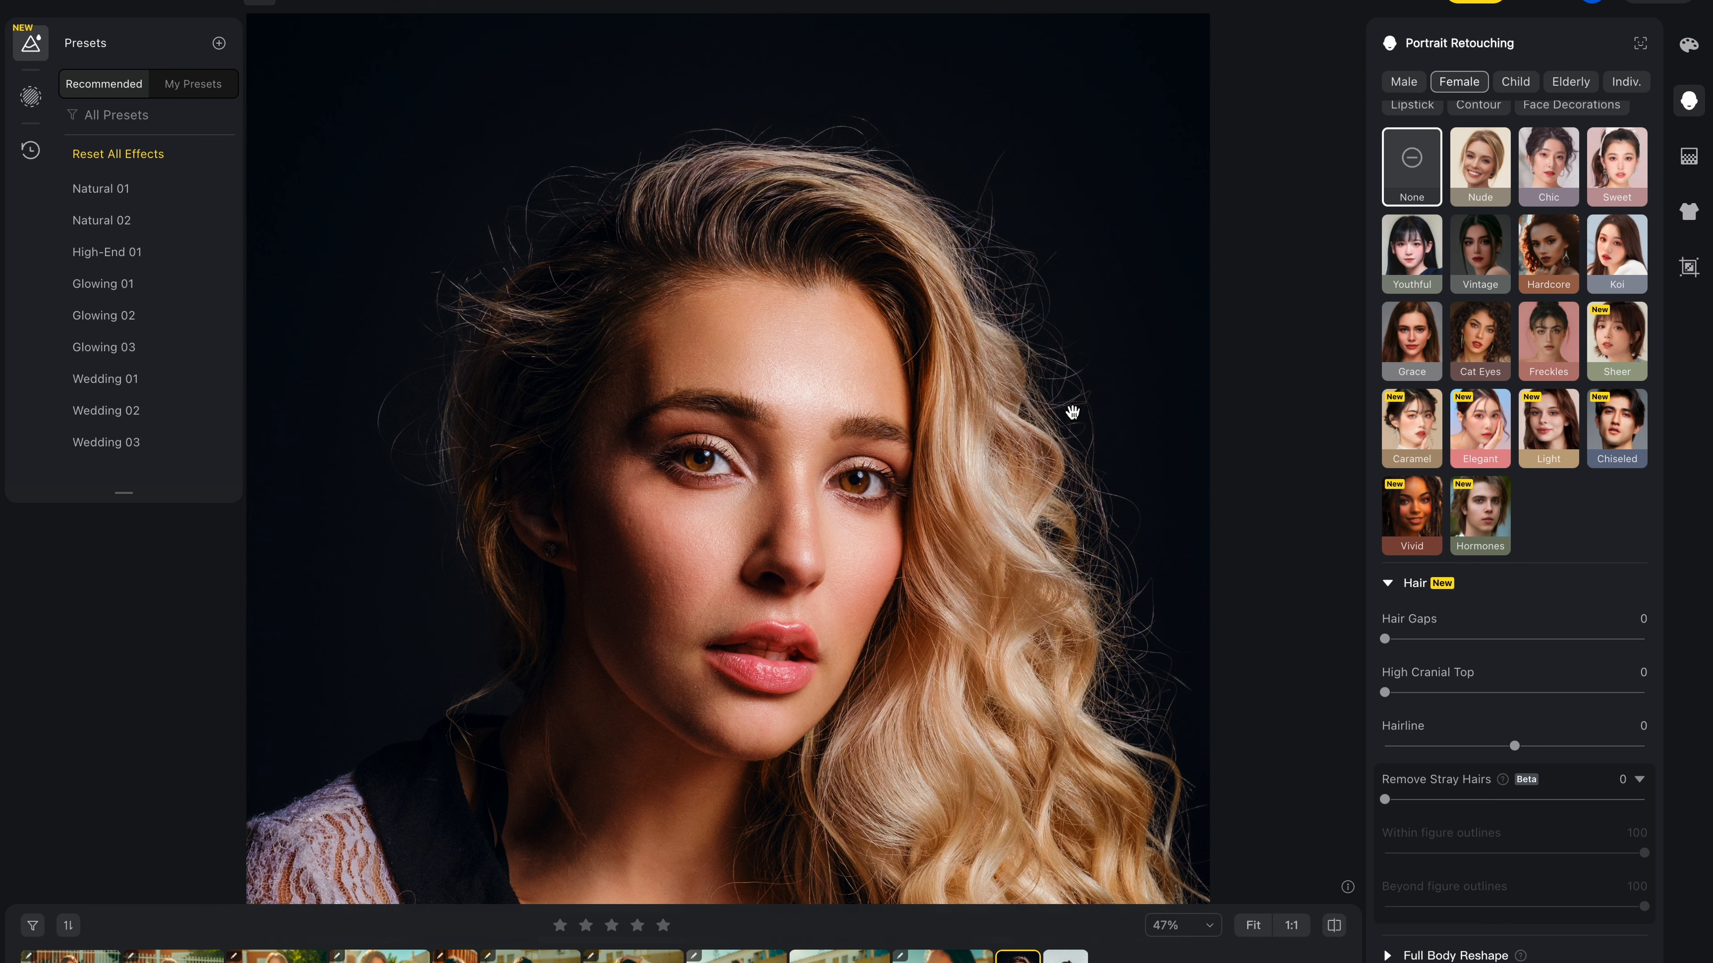
{"action": "left_click_drag", "start_coordinate": [1098, 486], "coordinate": [1010, 420]}
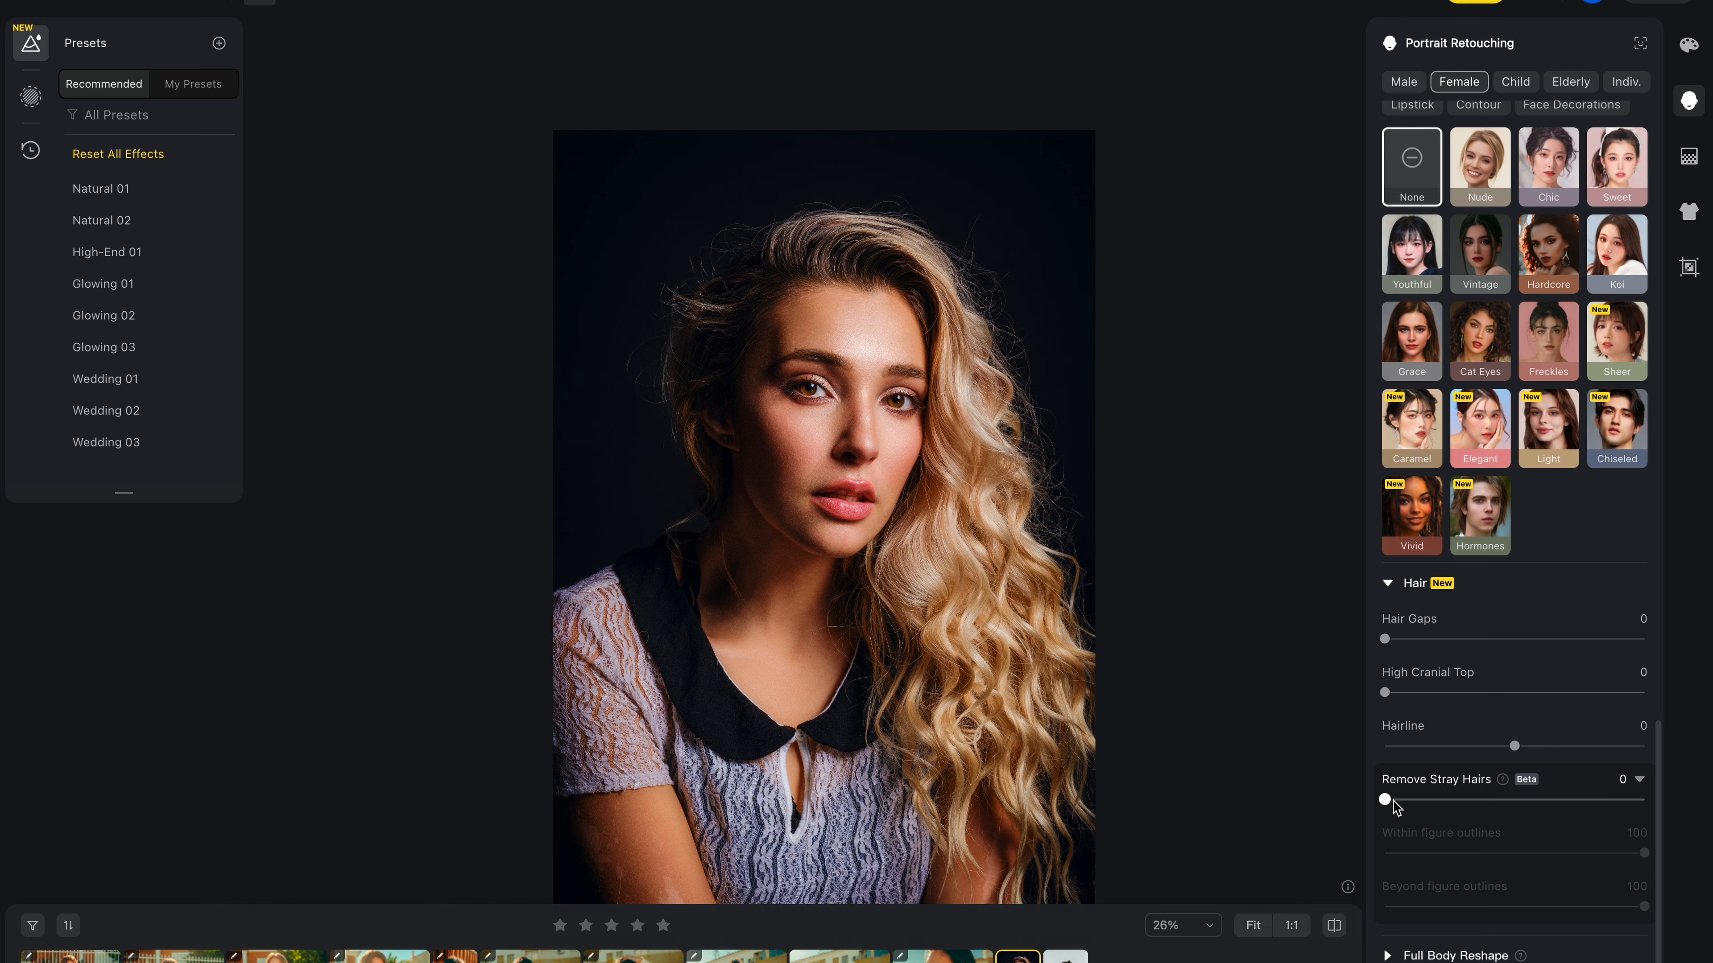
{"action": "left_click", "coordinate": [1385, 802]}
{"action": "left_click_drag", "start_coordinate": [1385, 802], "coordinate": [1706, 793]}
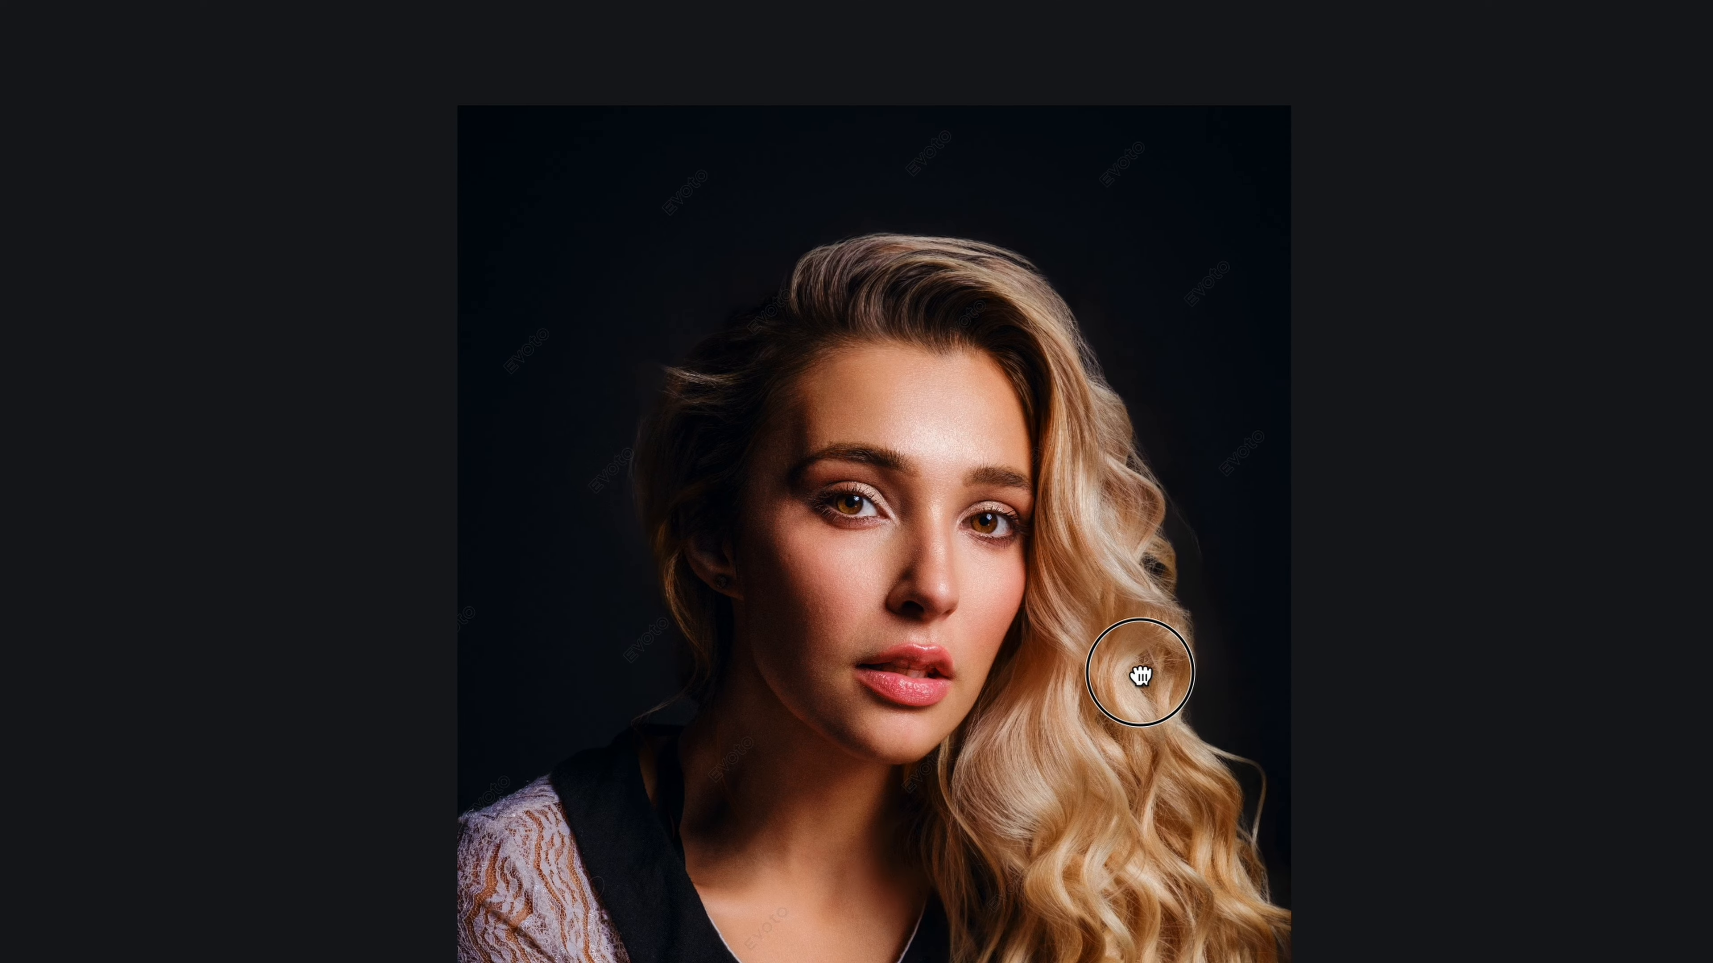
Step: Examine the edges and strands of the blonde woman's curls for remaining stray hairs, close up and zoomed out
{"action": "scroll", "coordinate": [1140, 669], "scroll_direction": "up", "scroll_amount": 2}
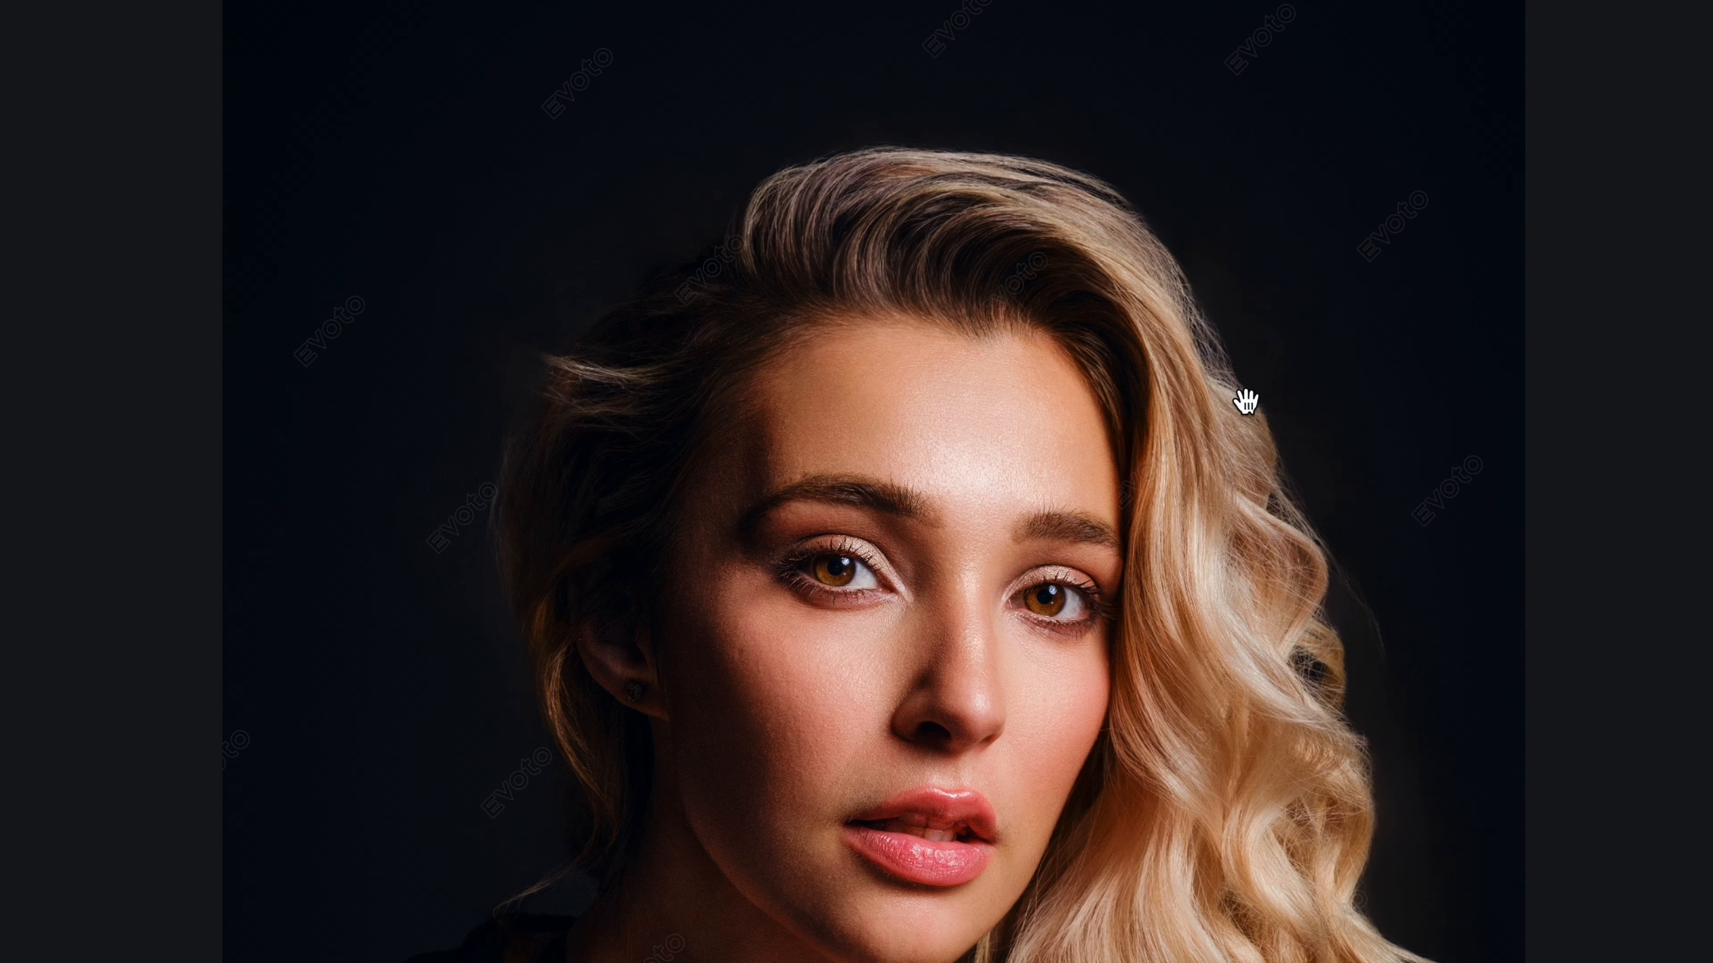
{"action": "left_click_drag", "start_coordinate": [1242, 398], "coordinate": [1001, 191]}
{"action": "scroll", "coordinate": [1132, 379], "scroll_direction": "up", "scroll_amount": 2}
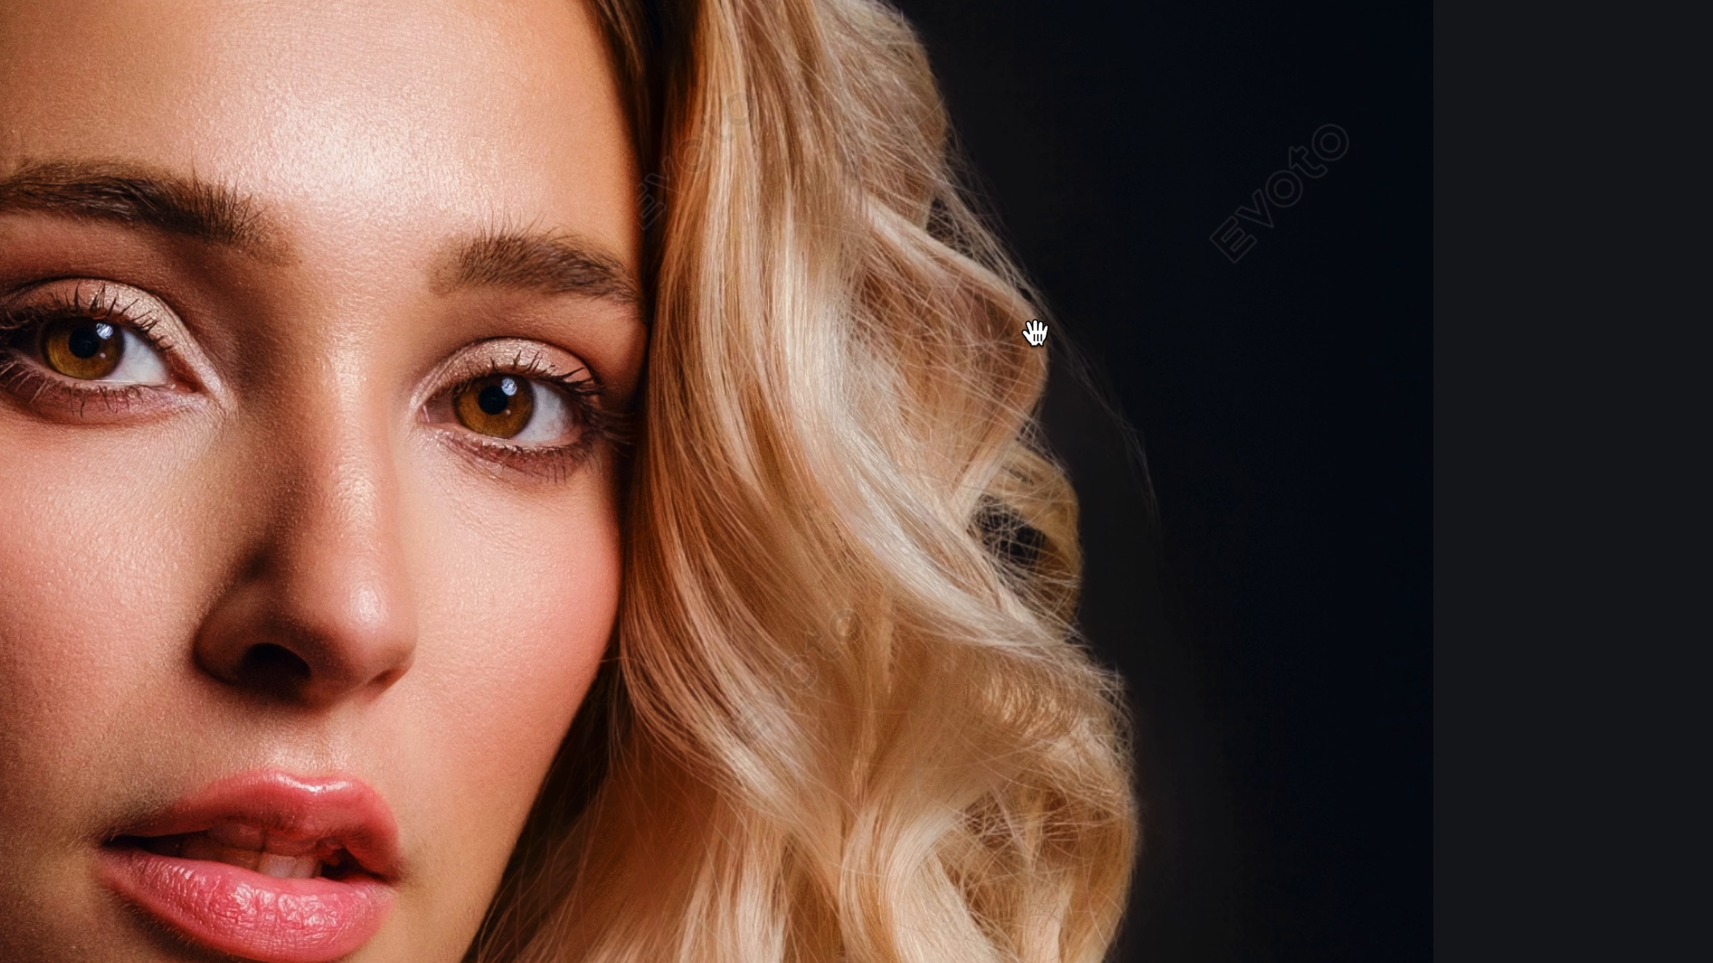
{"action": "scroll", "coordinate": [1108, 533], "scroll_direction": "down", "scroll_amount": 2}
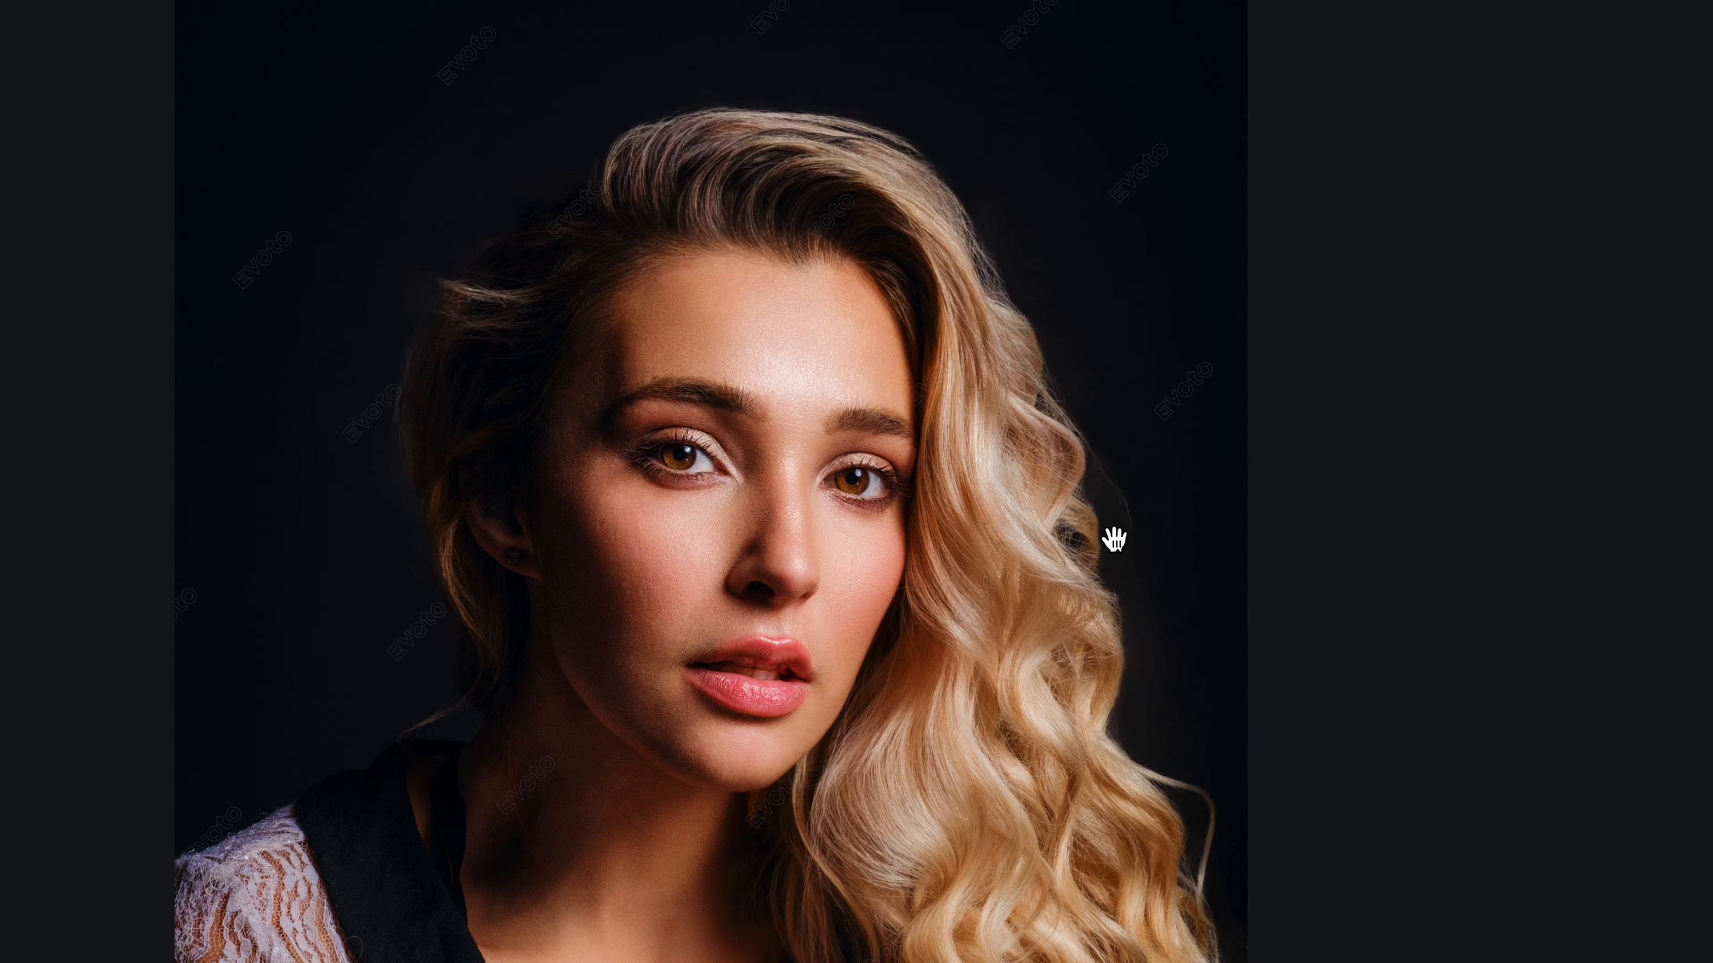
{"action": "scroll", "coordinate": [1143, 536], "scroll_direction": "up", "scroll_amount": 2}
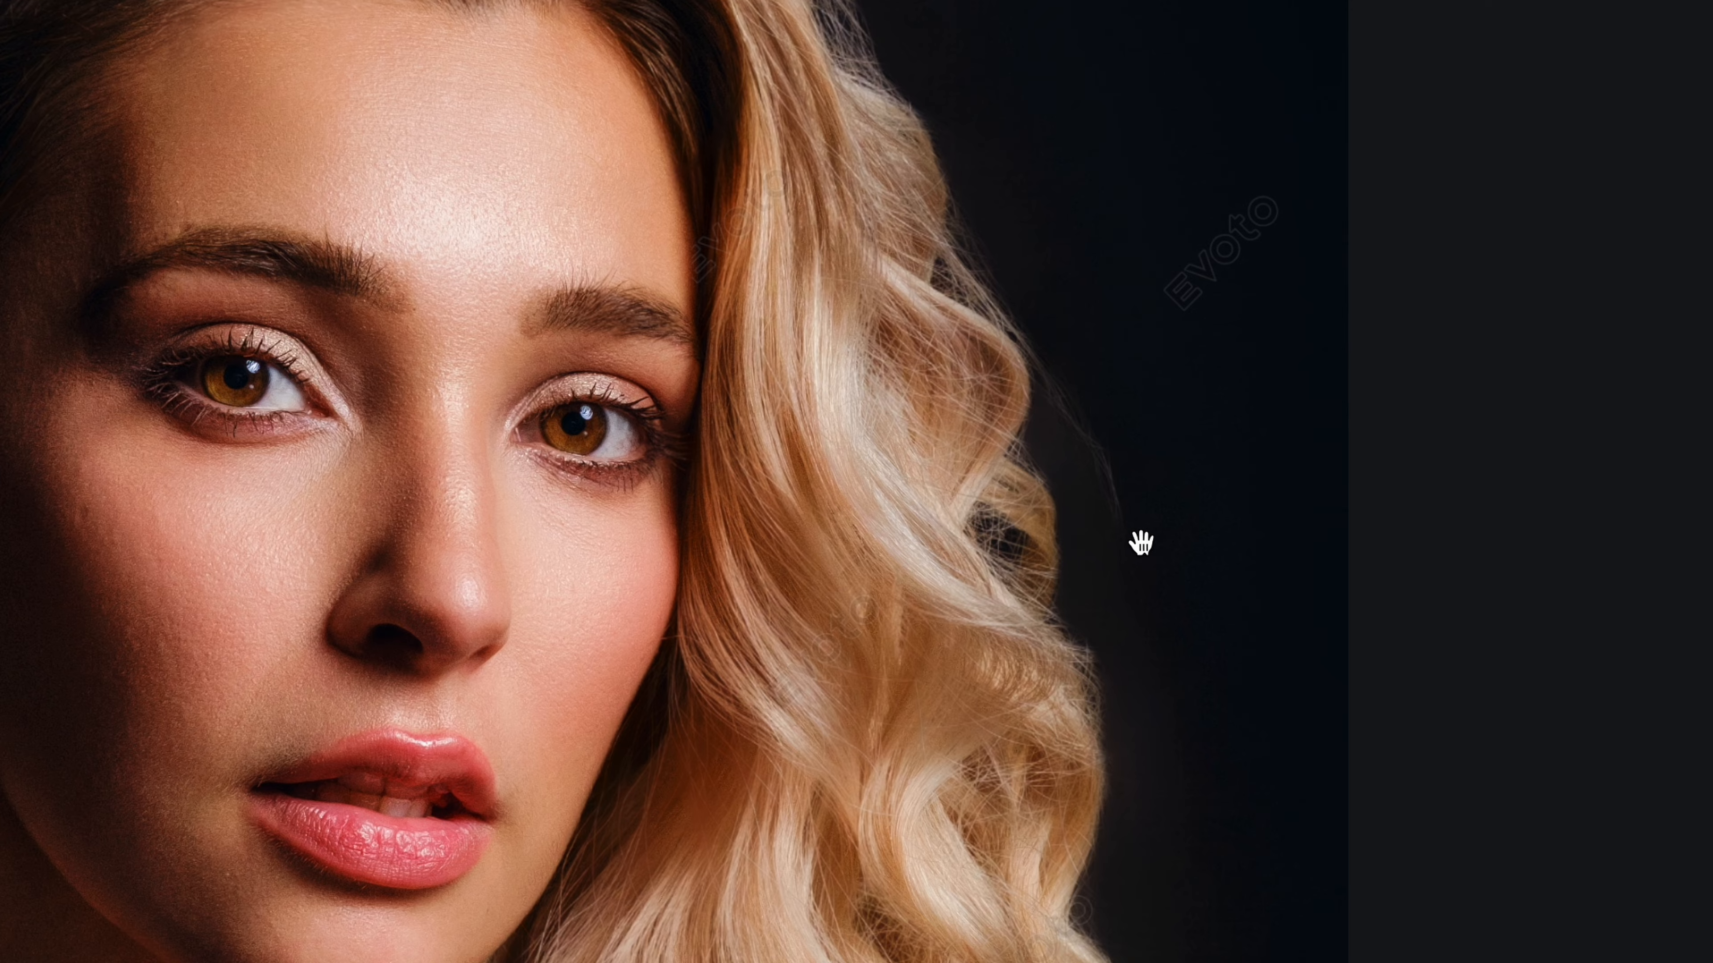
{"action": "left_click_drag", "start_coordinate": [952, 470], "coordinate": [1191, 522]}
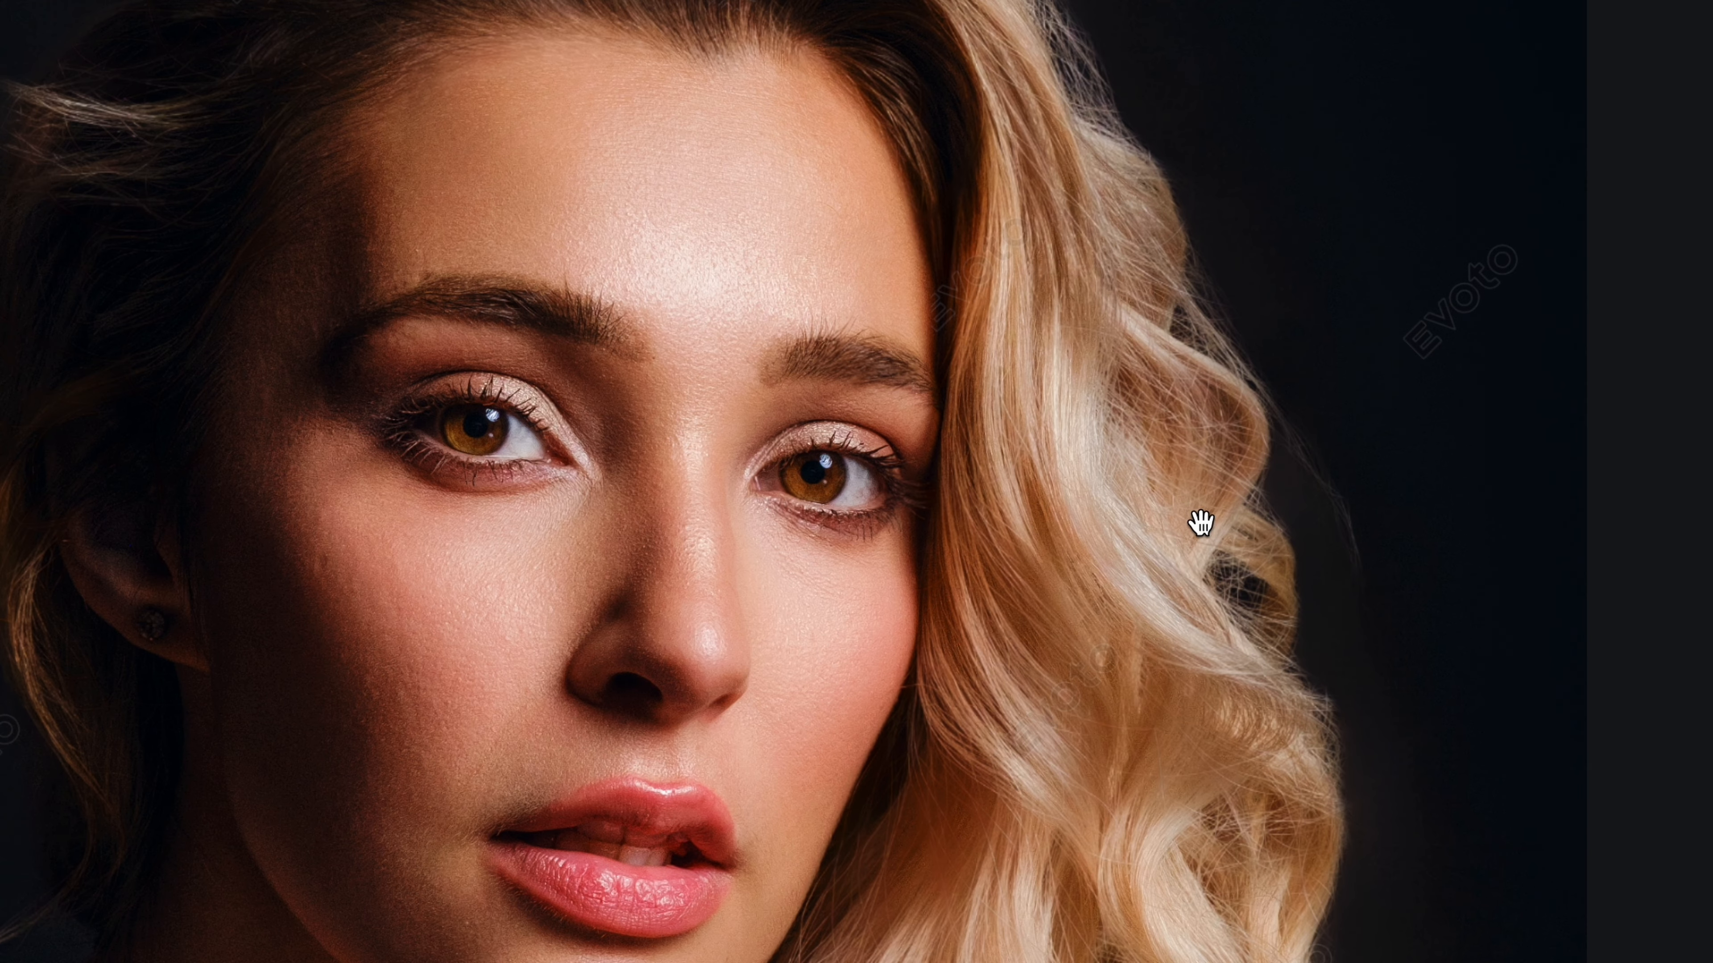
{"action": "scroll", "coordinate": [1199, 523], "scroll_direction": "down", "scroll_amount": 2}
{"action": "left_click_drag", "start_coordinate": [1290, 592], "coordinate": [1028, 543]}
{"action": "scroll", "coordinate": [998, 569], "scroll_direction": "up", "scroll_amount": 2}
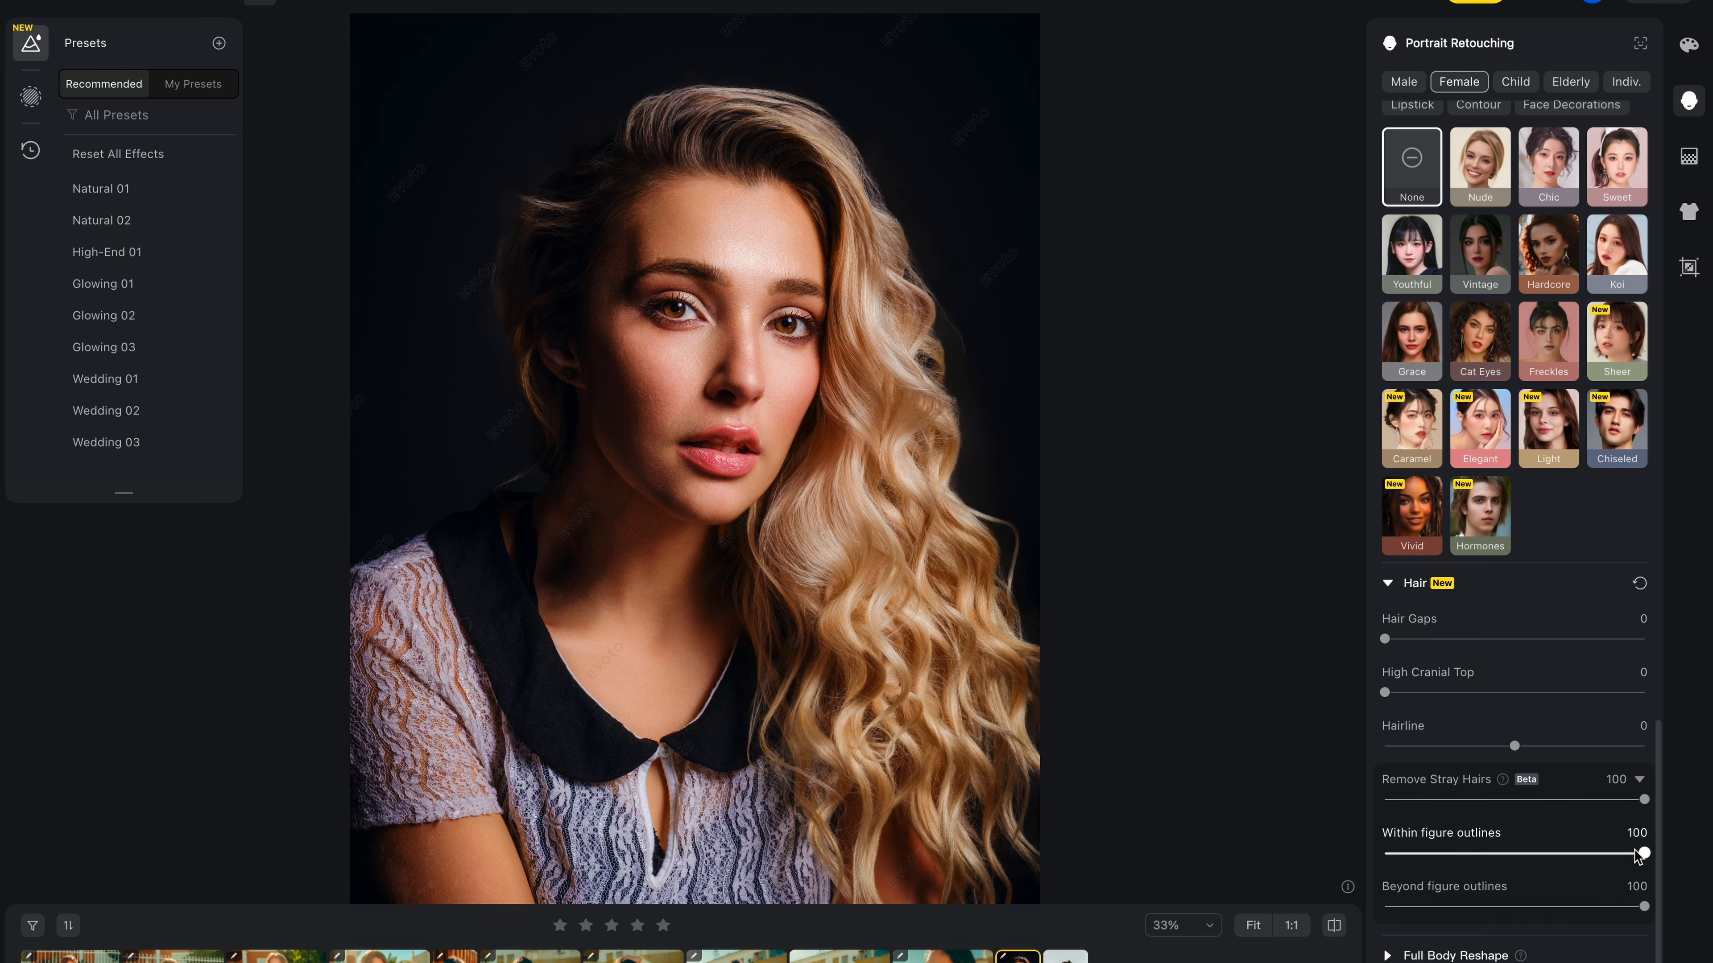
Step: Reduce the stray hair removal to 33 within figure outlines and 35 beyond figure outlines
{"action": "left_click_drag", "start_coordinate": [1639, 855], "coordinate": [1561, 865]}
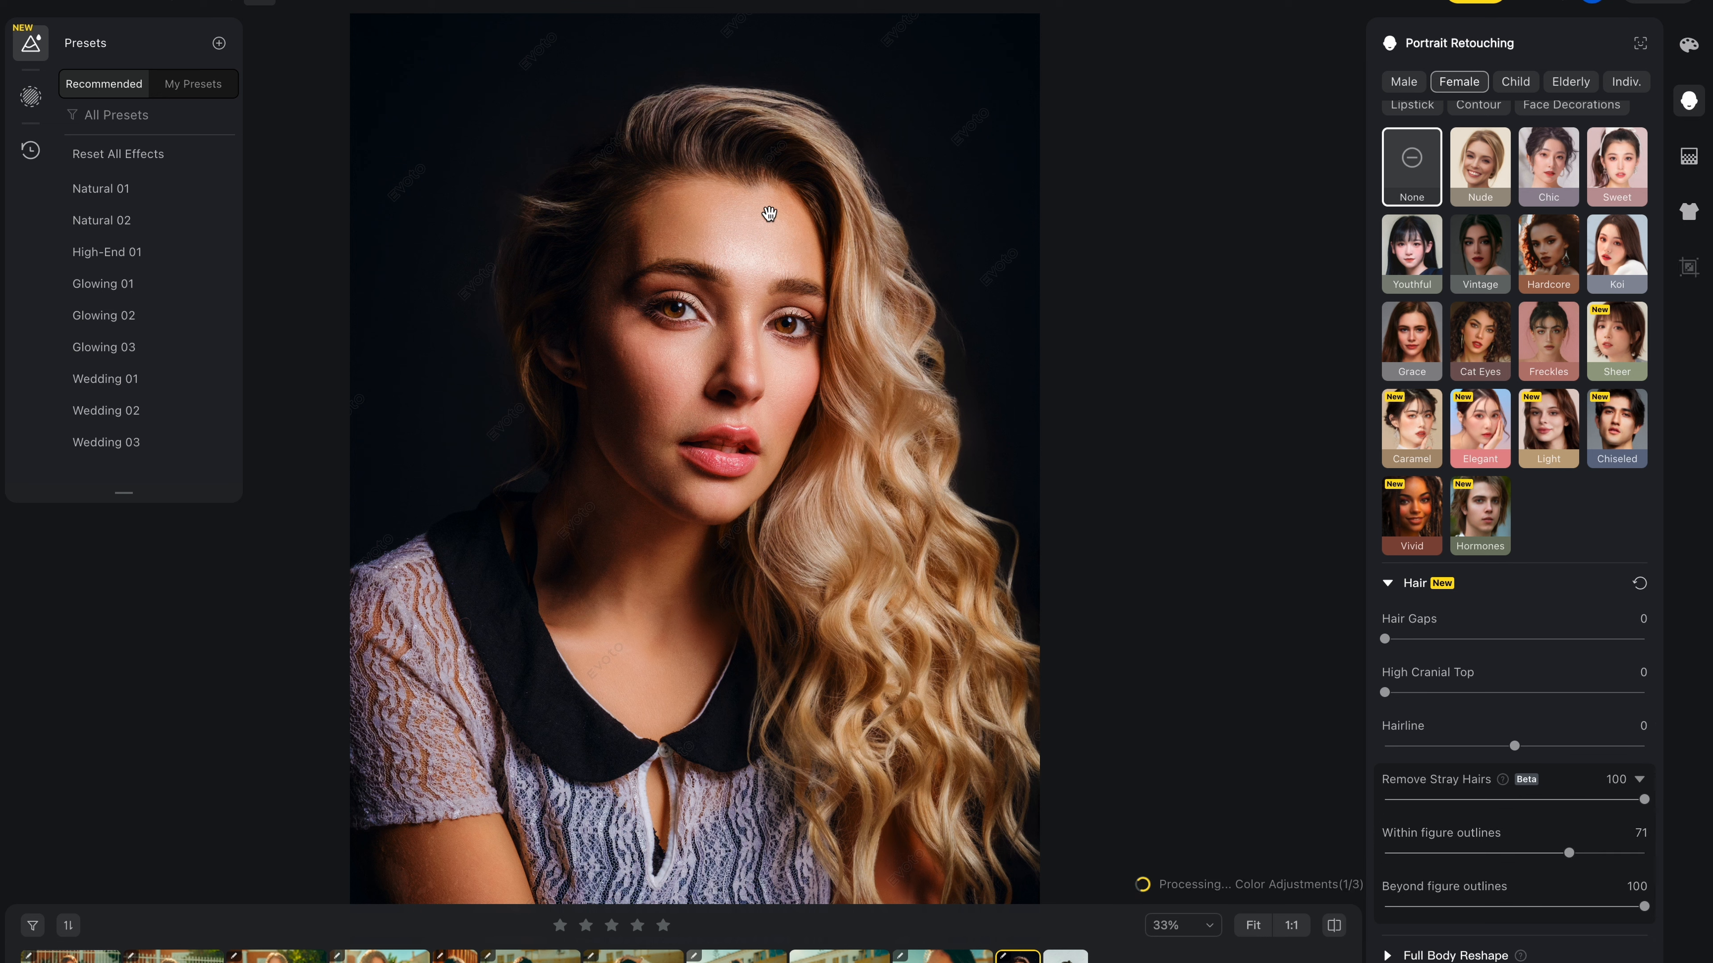
{"action": "left_click_drag", "start_coordinate": [1644, 906], "coordinate": [1549, 906]}
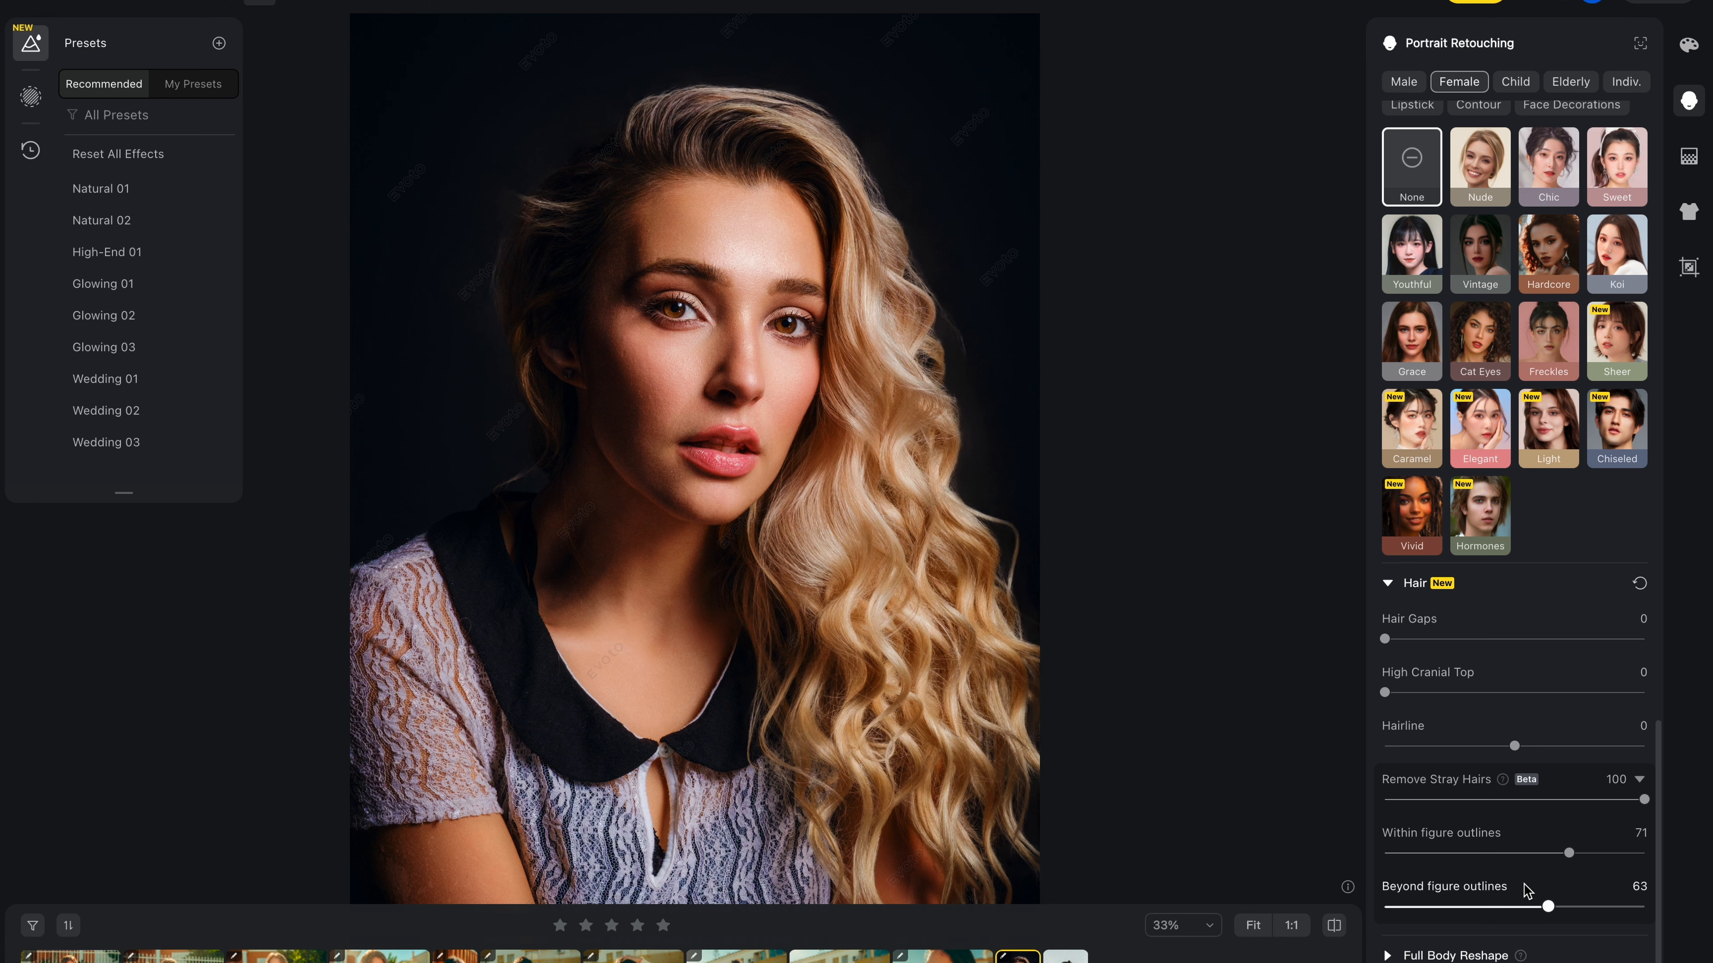
{"action": "left_click", "coordinate": [1475, 907]}
{"action": "left_click", "coordinate": [1469, 853]}
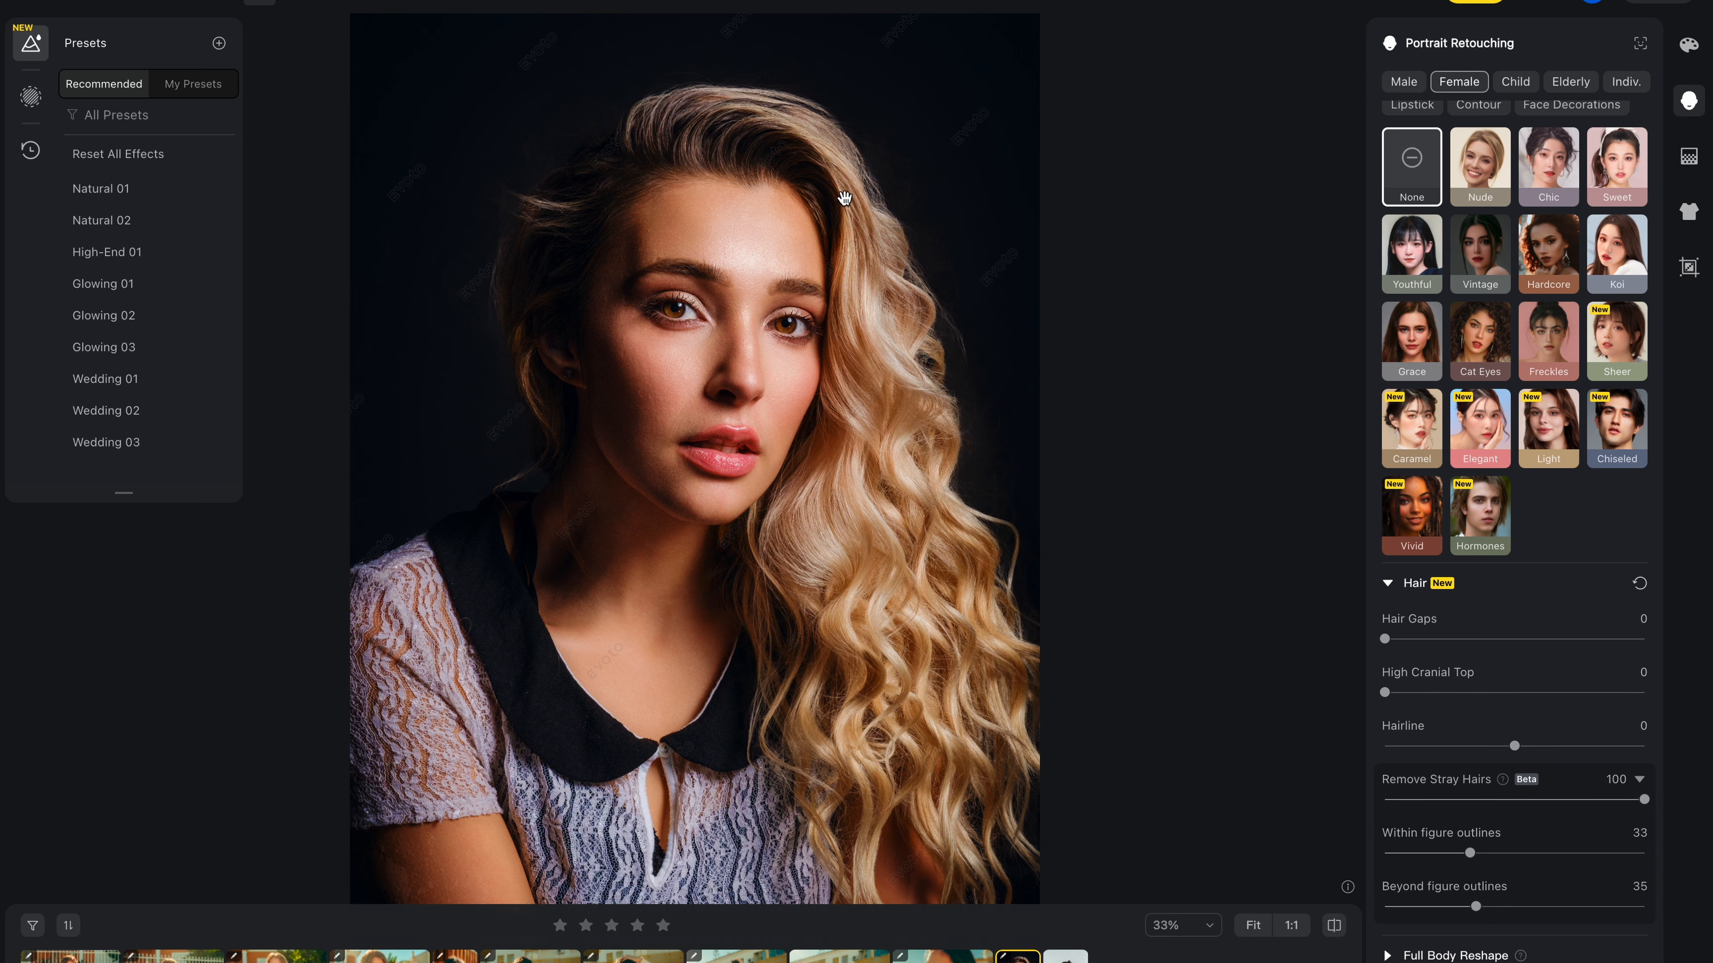
Step: Set Remove Stray Hairs to 39, with 64 within figure outlines and 71 beyond figure outlines
{"action": "left_click_drag", "start_coordinate": [1468, 855], "coordinate": [1453, 856]}
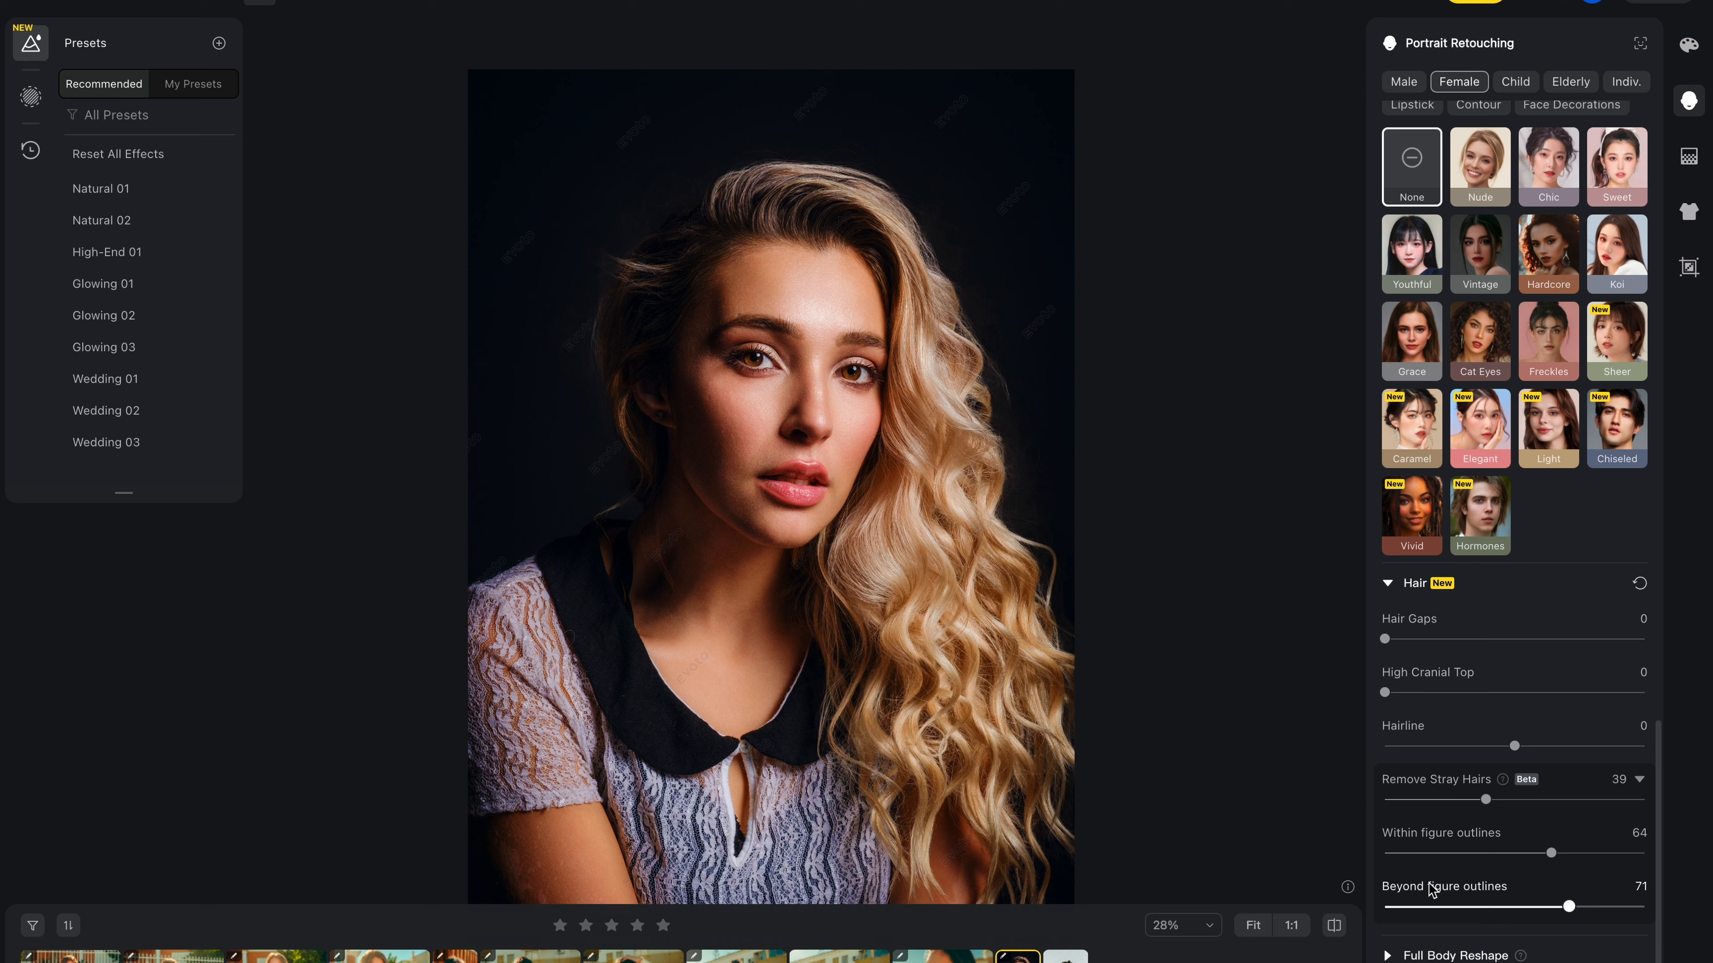
Step: Try Face Decorations 04 with an amount of 100, 05 and 01, and apply freckle style 02 to the face
{"action": "left_click", "coordinate": [1573, 105]}
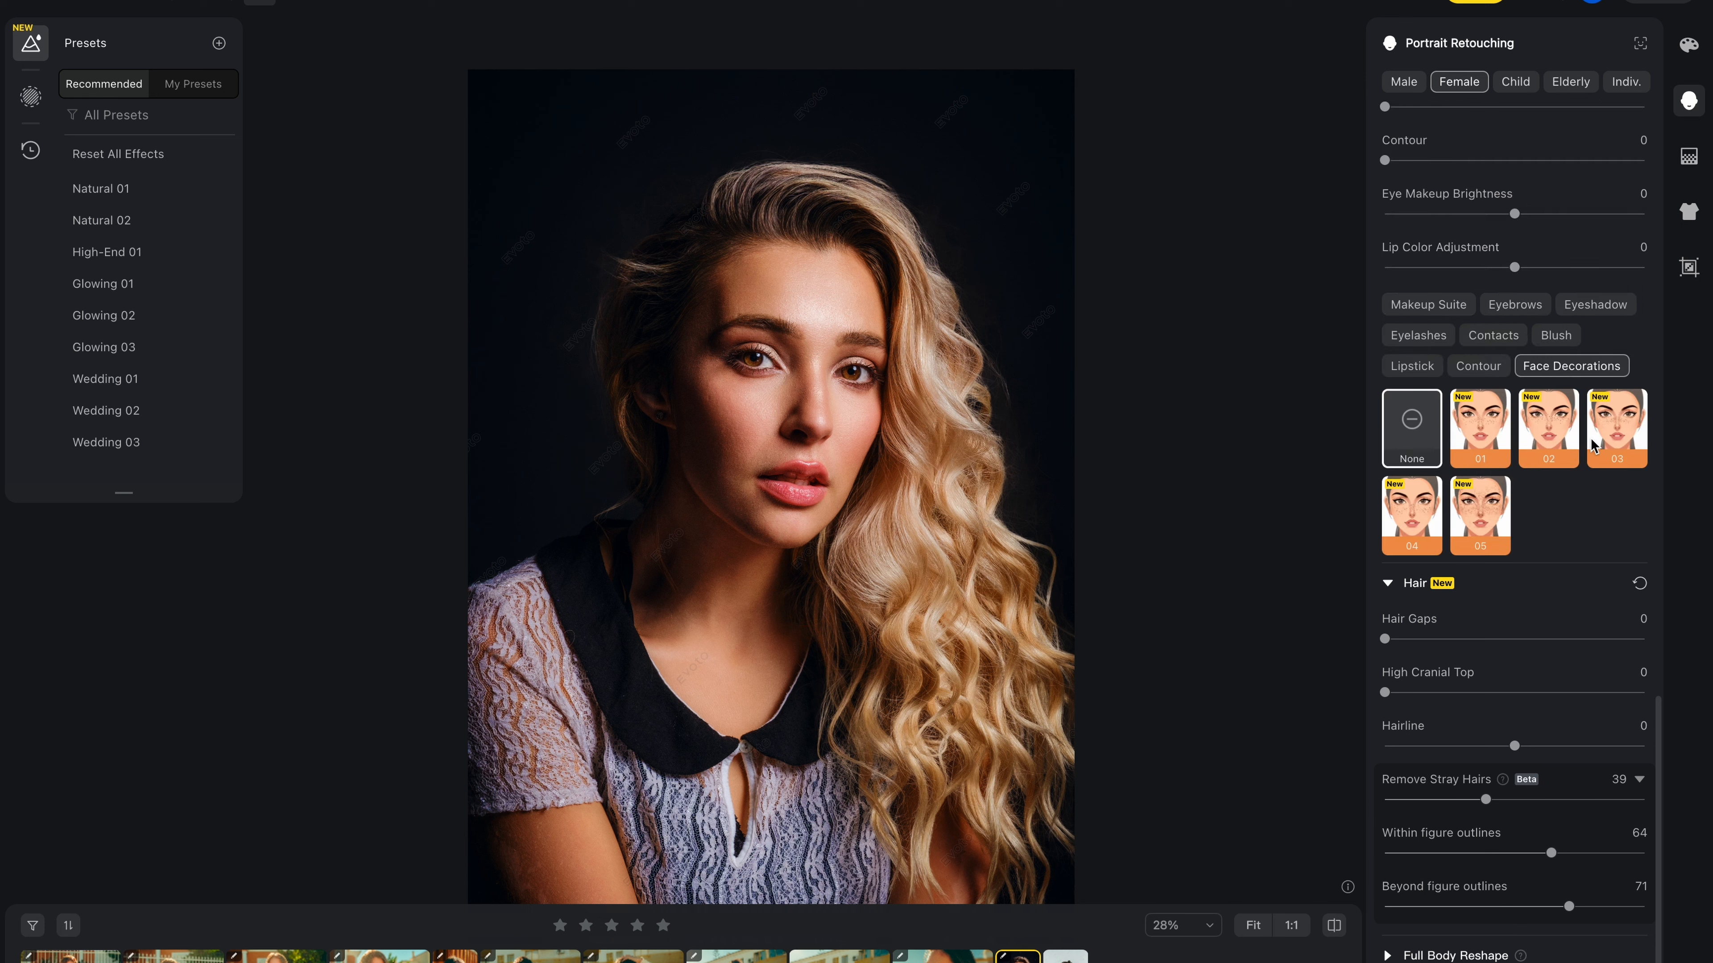
{"action": "left_click", "coordinate": [1404, 519]}
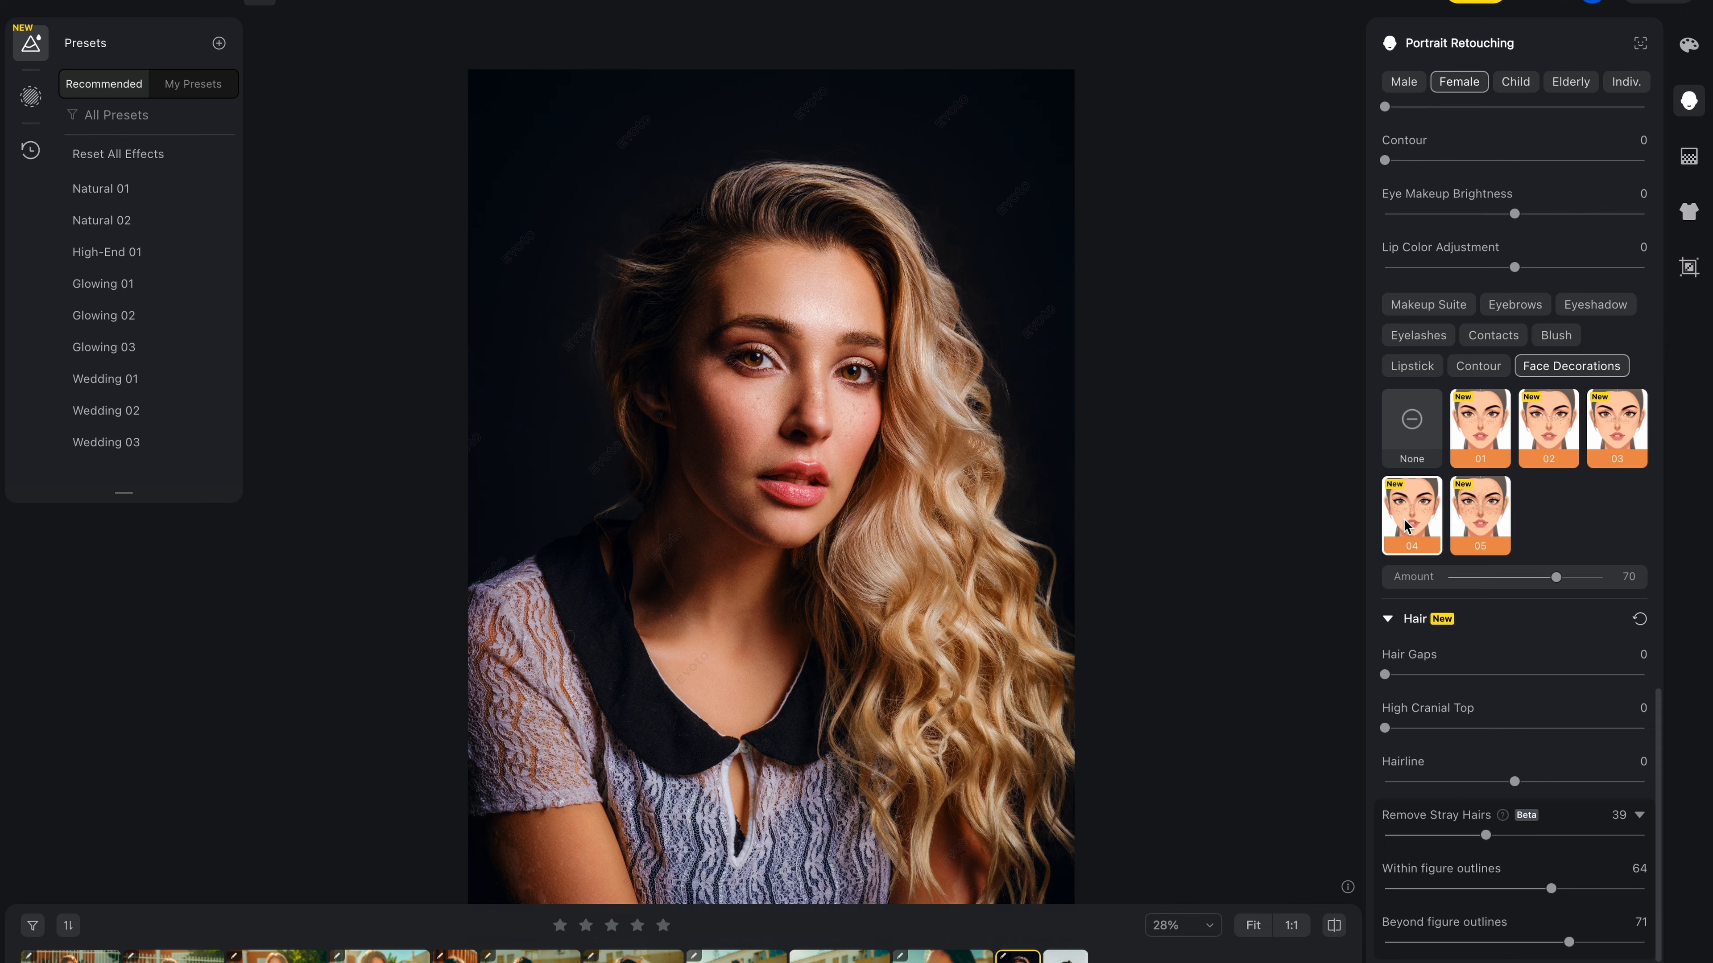
{"action": "scroll", "coordinate": [715, 408], "scroll_direction": "up", "scroll_amount": 5}
{"action": "left_click_drag", "start_coordinate": [863, 428], "coordinate": [819, 503]}
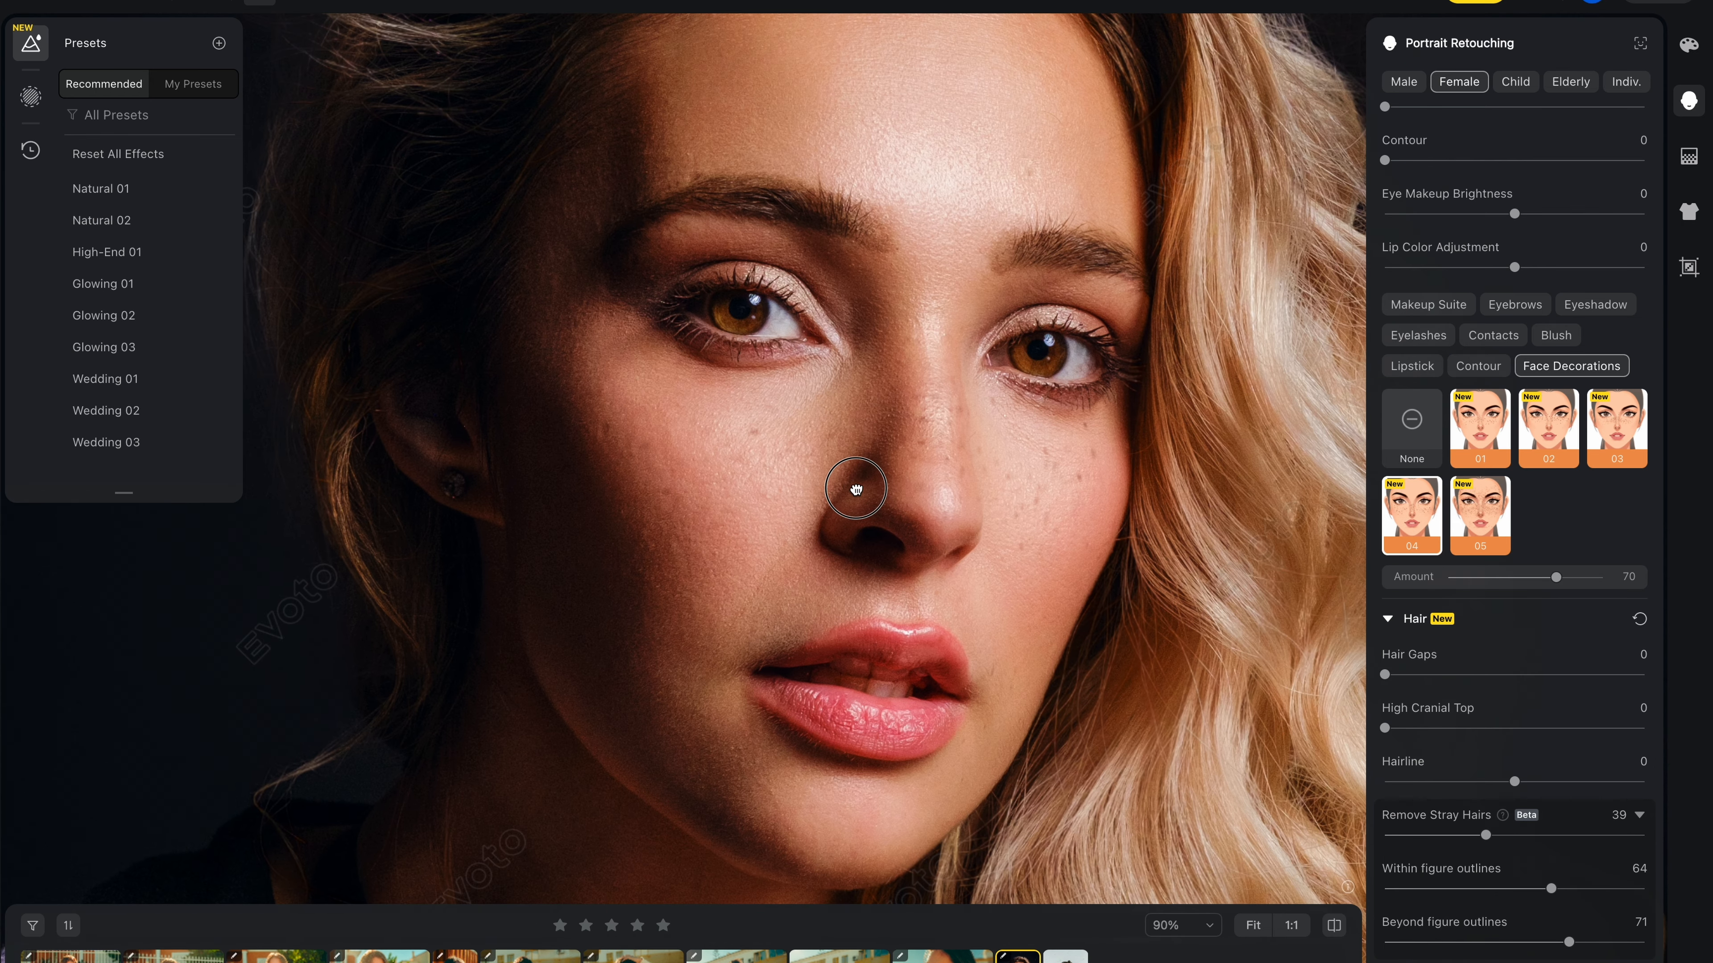
{"action": "left_click_drag", "start_coordinate": [1556, 577], "coordinate": [1608, 576]}
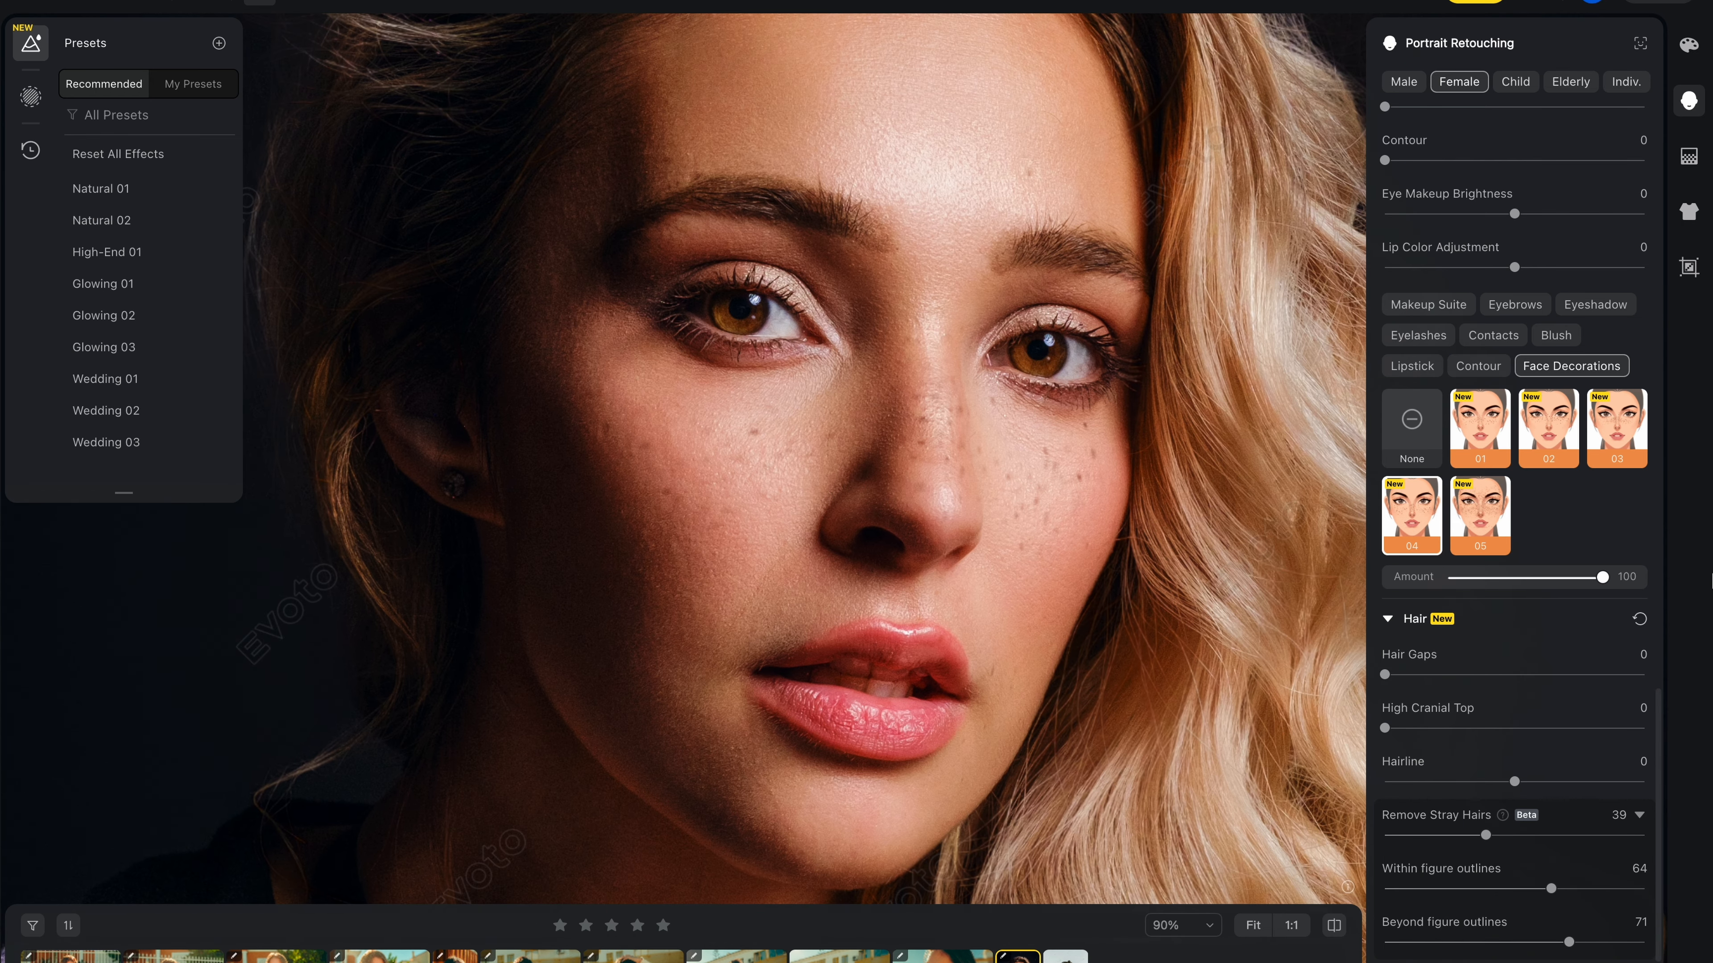
{"action": "left_click", "coordinate": [1490, 523]}
{"action": "left_click", "coordinate": [1498, 439]}
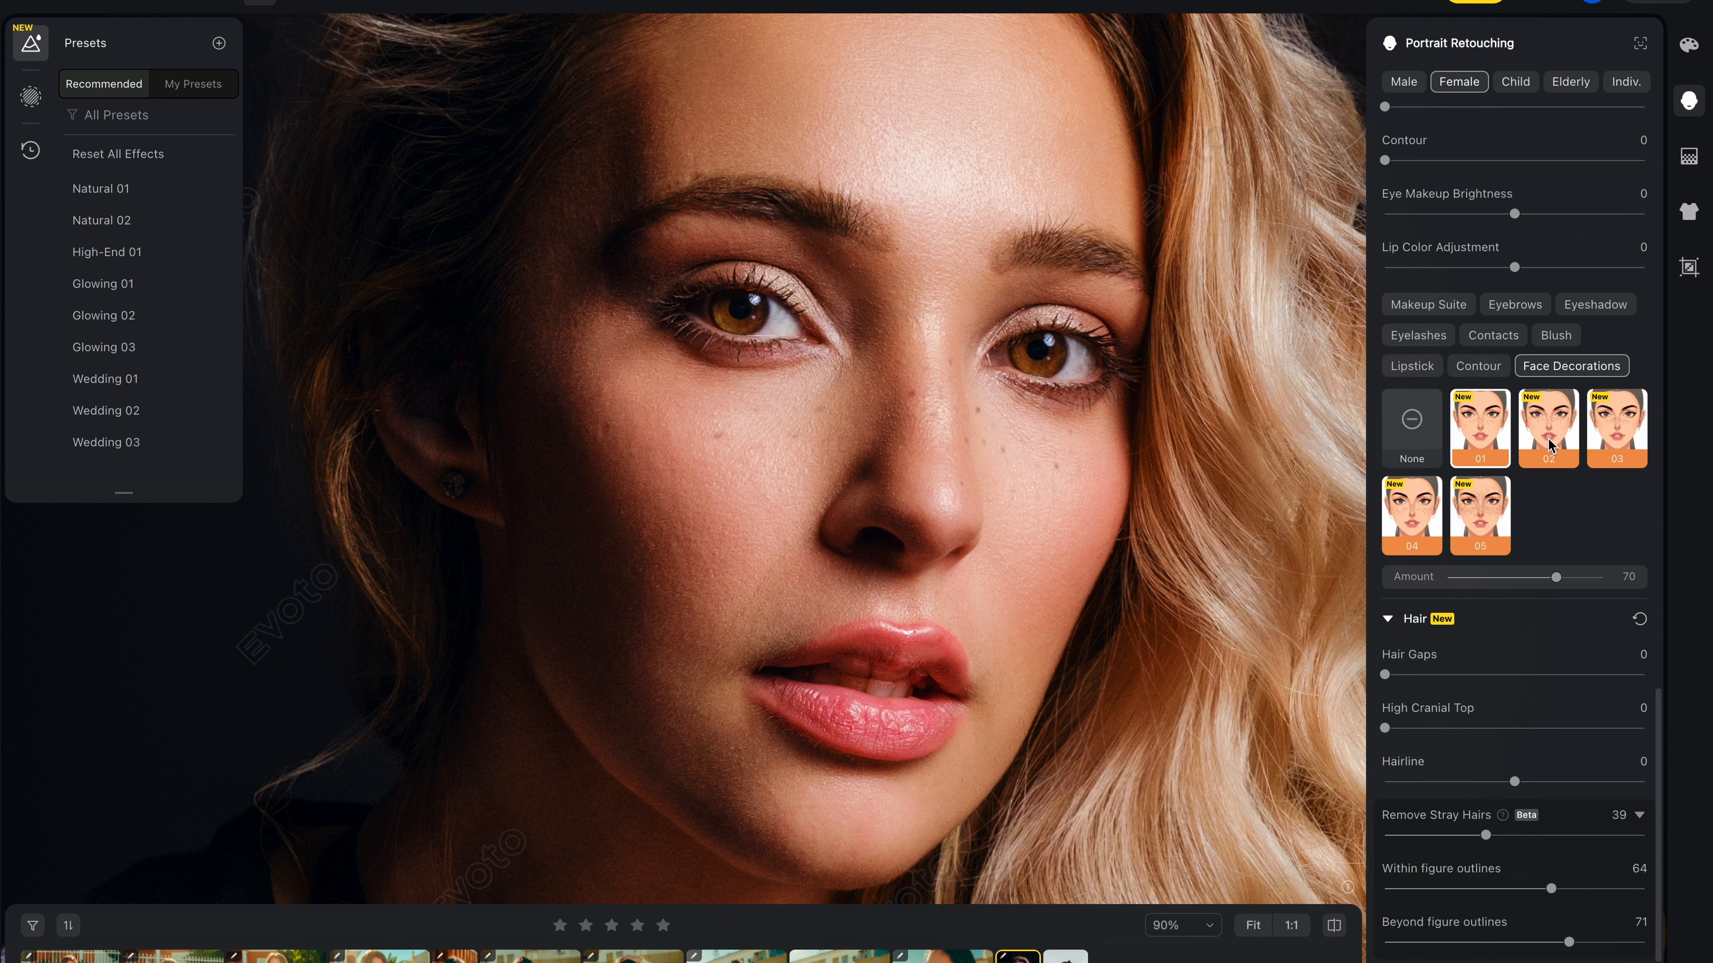
{"action": "left_click", "coordinate": [1566, 435]}
Step: Try several lipstick shades on the blonde woman, including 07 and 09, and apply the dark shade 12
{"action": "left_click", "coordinate": [1413, 367]}
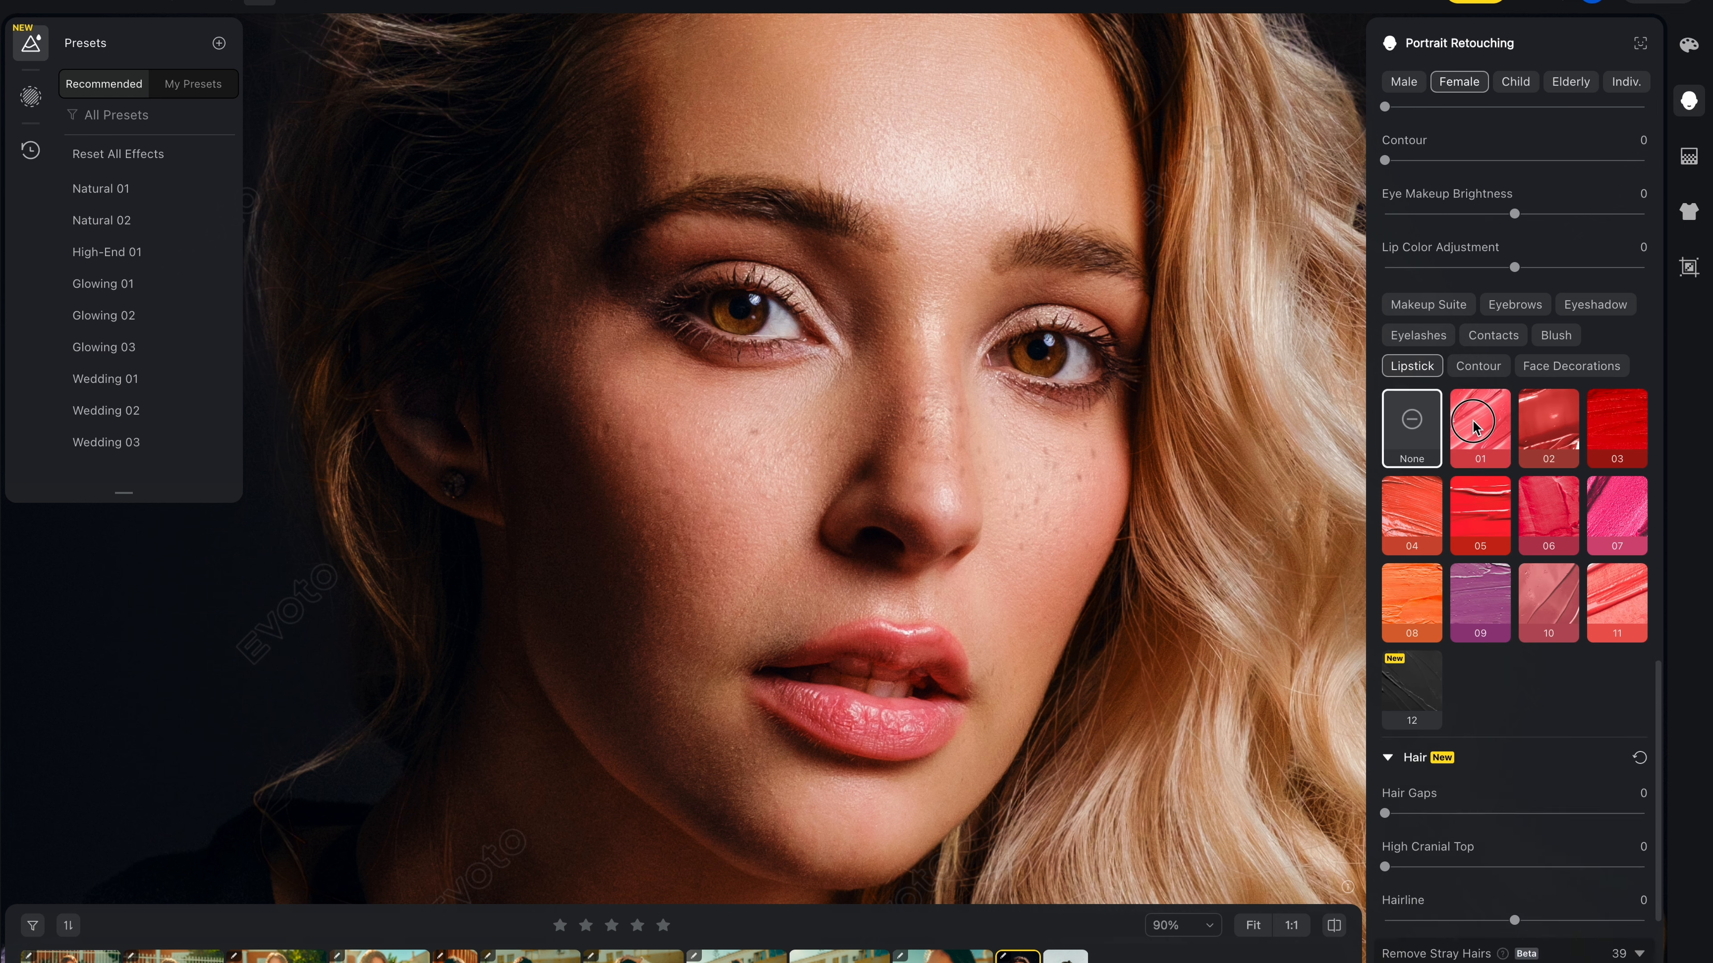
{"action": "left_click", "coordinate": [1485, 425]}
{"action": "left_click", "coordinate": [1563, 440]}
{"action": "left_click", "coordinate": [1607, 455]}
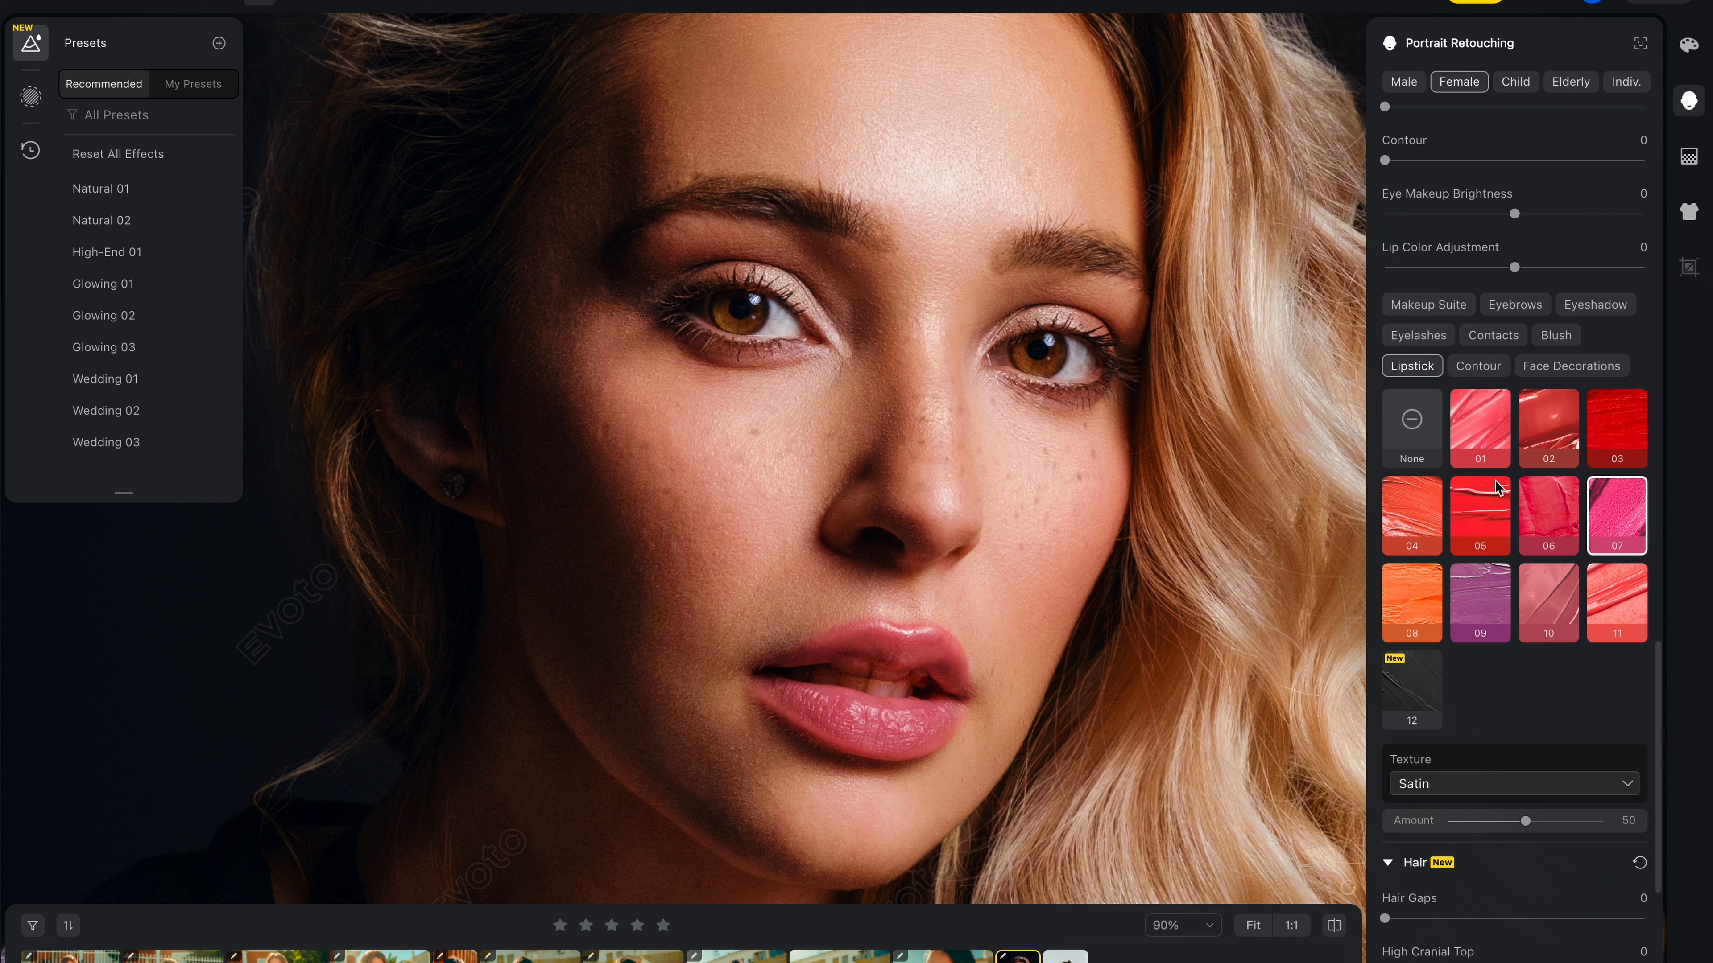
{"action": "left_click", "coordinate": [1412, 594]}
{"action": "left_click", "coordinate": [1474, 599]}
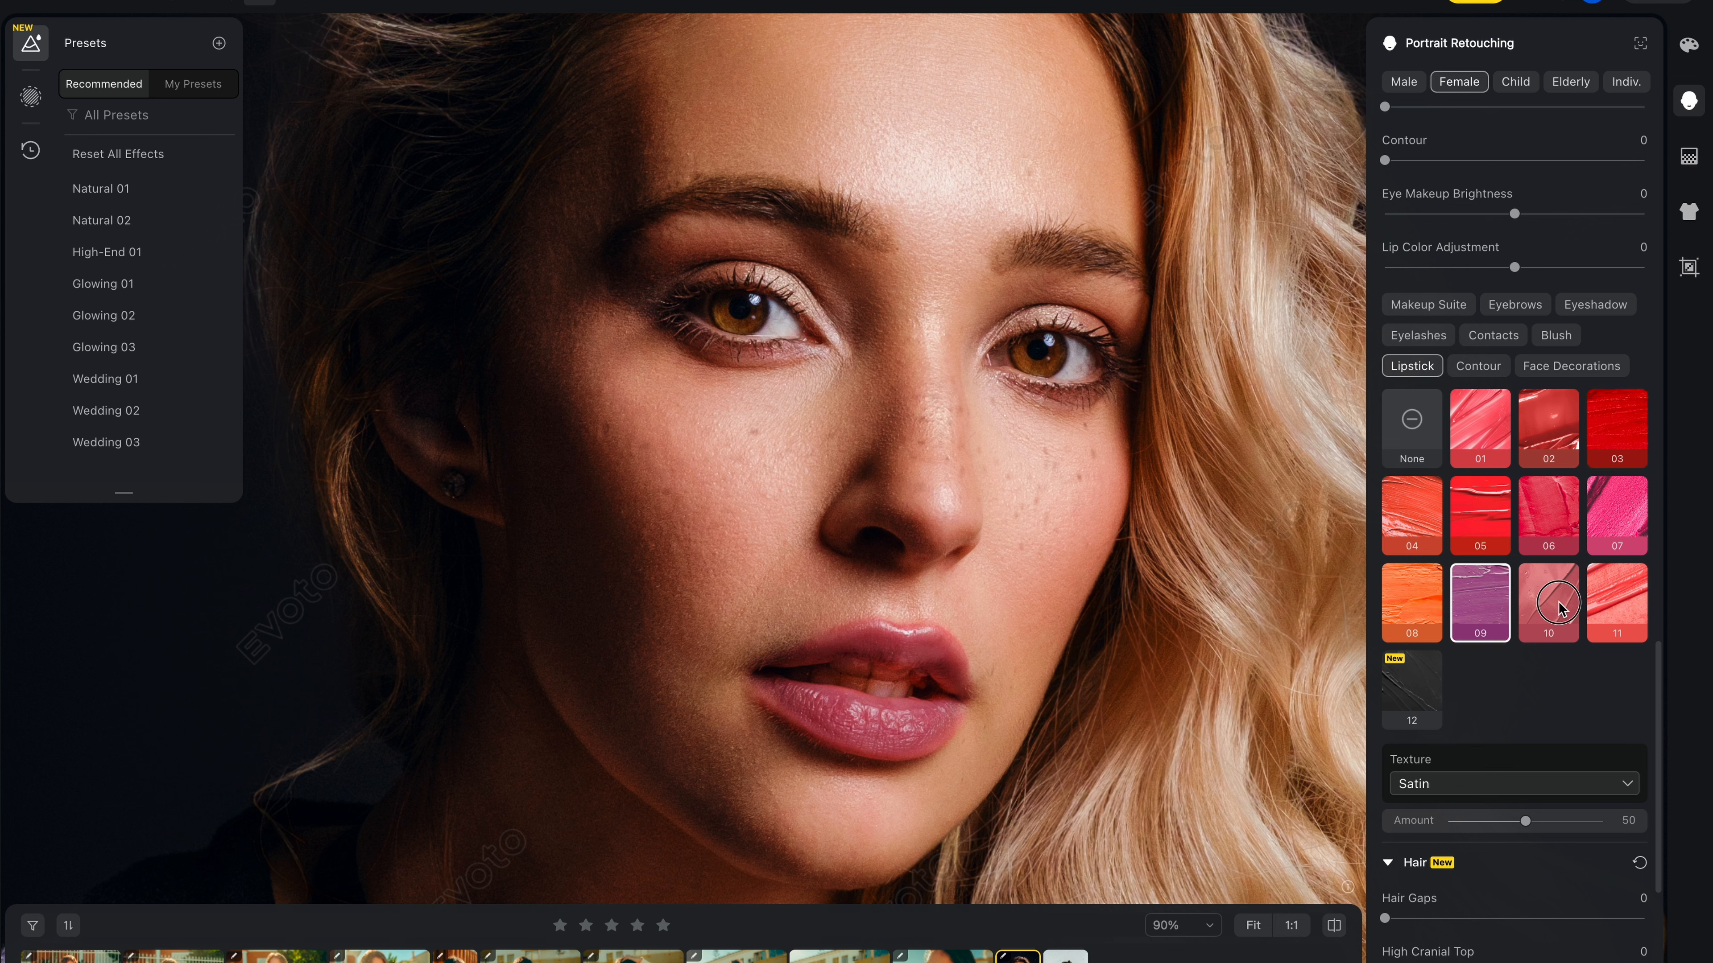
{"action": "left_click", "coordinate": [1551, 600]}
{"action": "left_click", "coordinate": [1615, 604]}
{"action": "left_click", "coordinate": [1408, 703]}
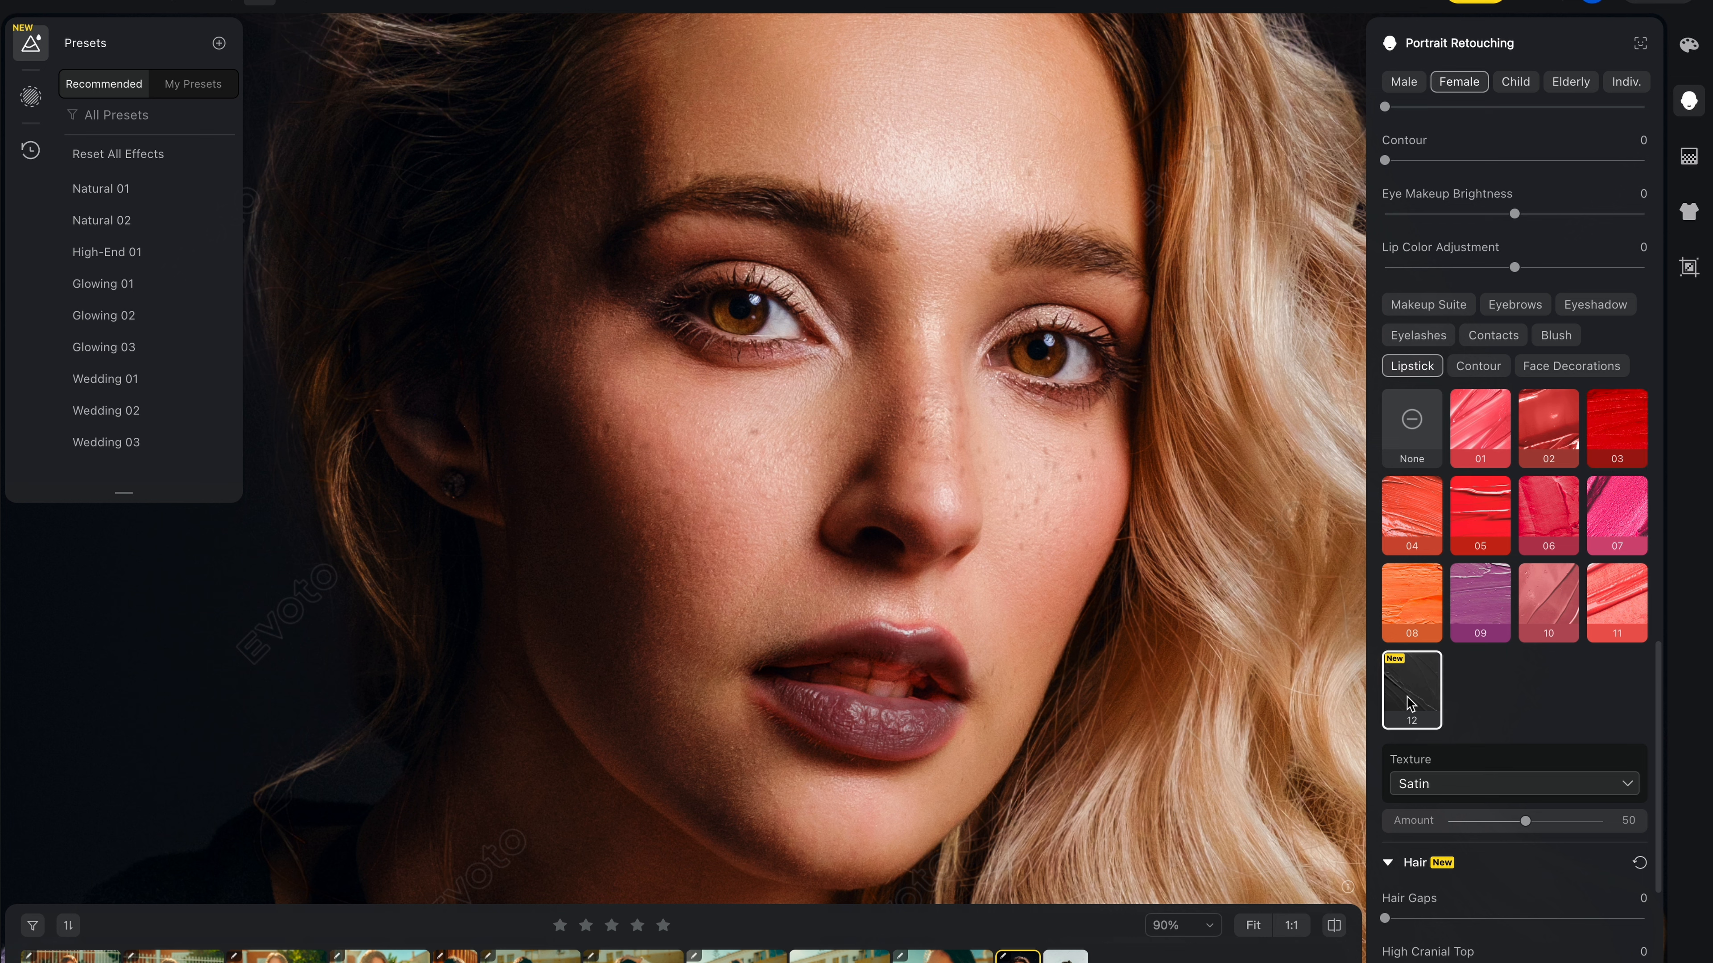
Step: Try eyebrow style 01 and apply the dark eyeshadow style 07, checking the makeup on the whole portrait
{"action": "scroll", "coordinate": [1450, 706], "scroll_direction": "up", "scroll_amount": 3}
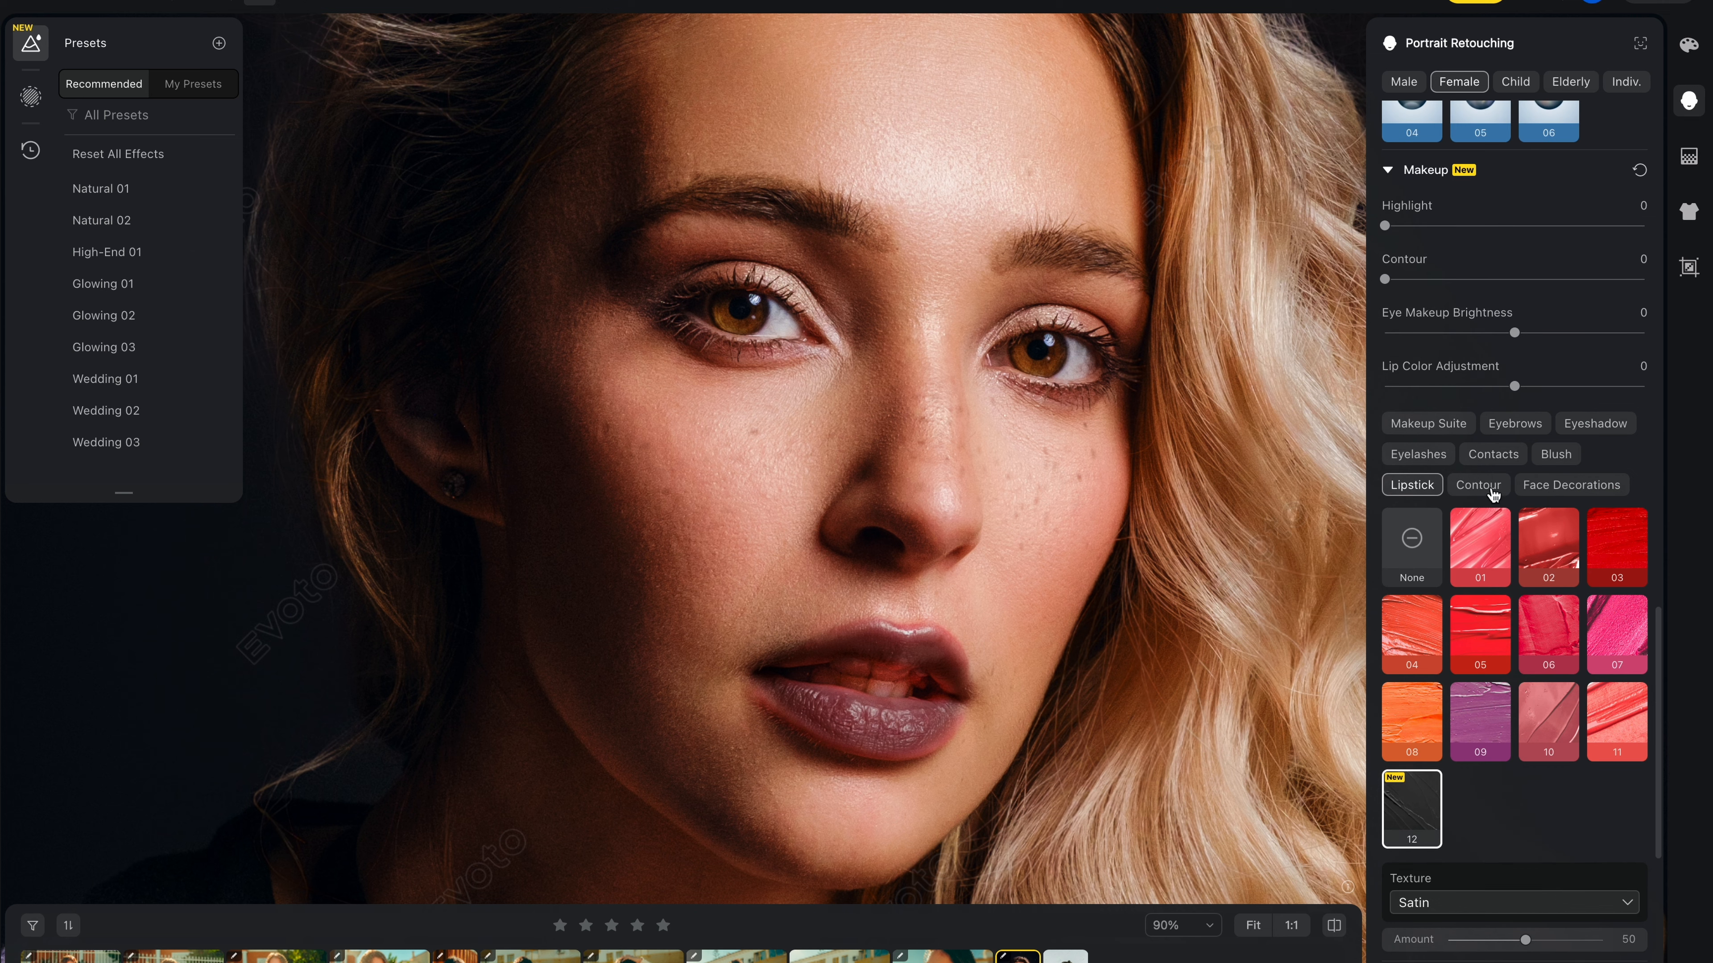
{"action": "left_click", "coordinate": [1522, 432]}
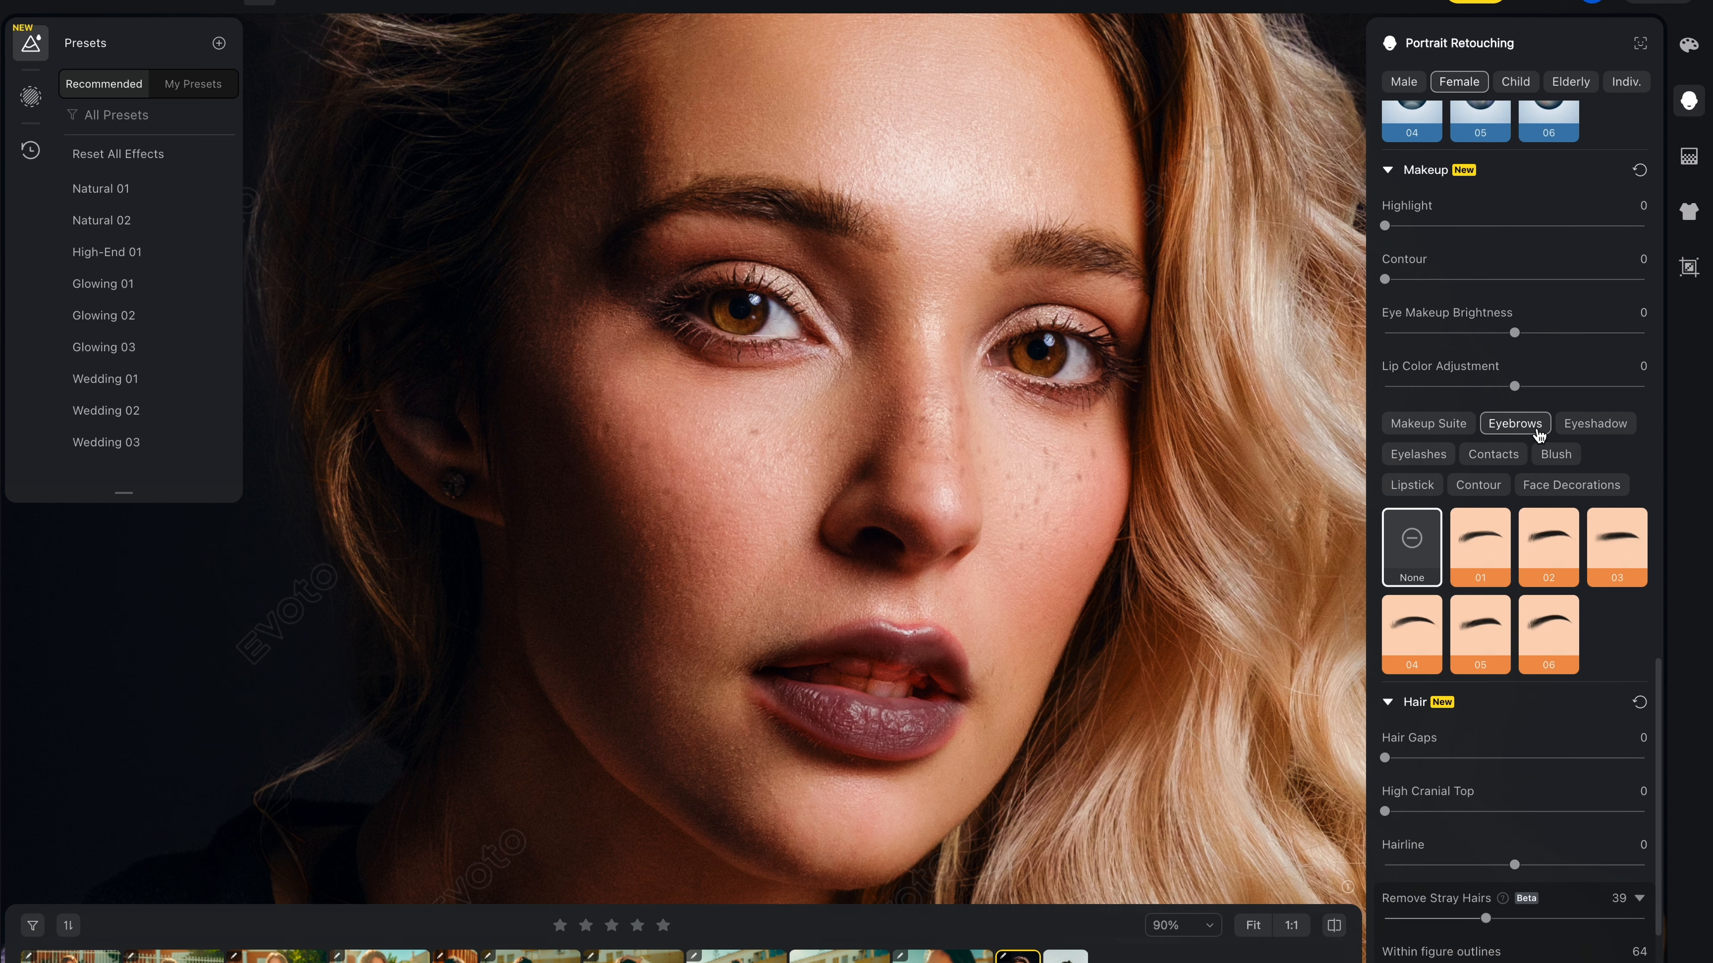
{"action": "left_click", "coordinate": [1476, 550]}
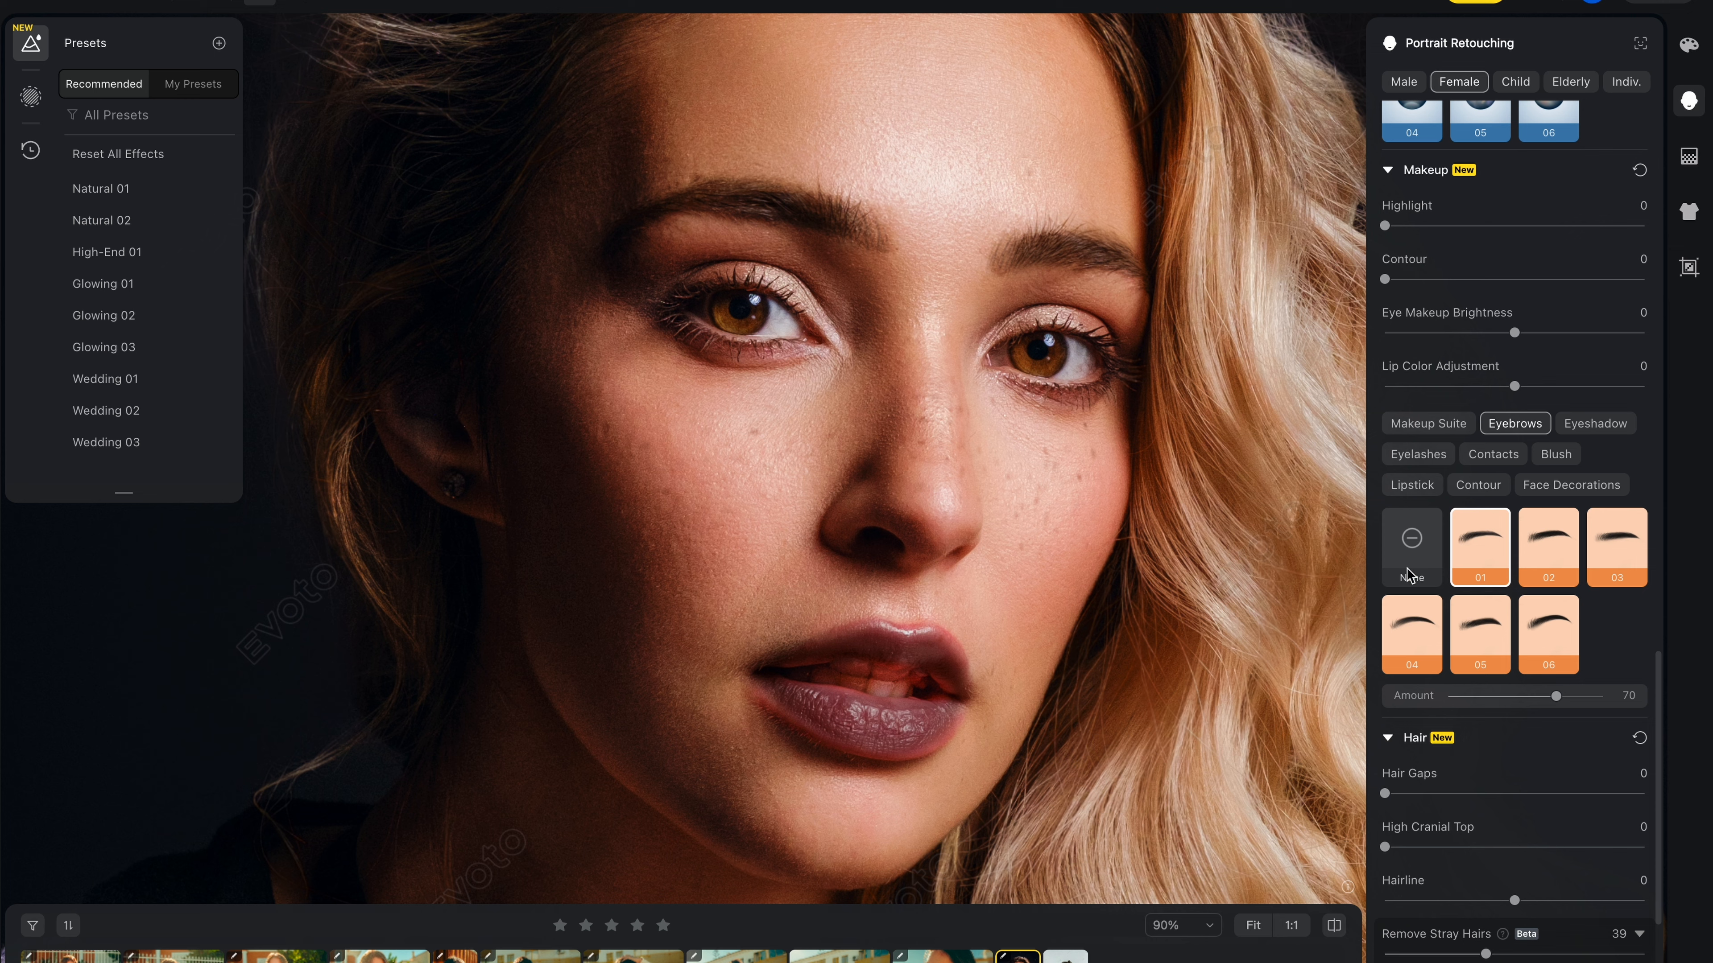
{"action": "left_click", "coordinate": [1595, 423]}
{"action": "left_click", "coordinate": [1480, 549]}
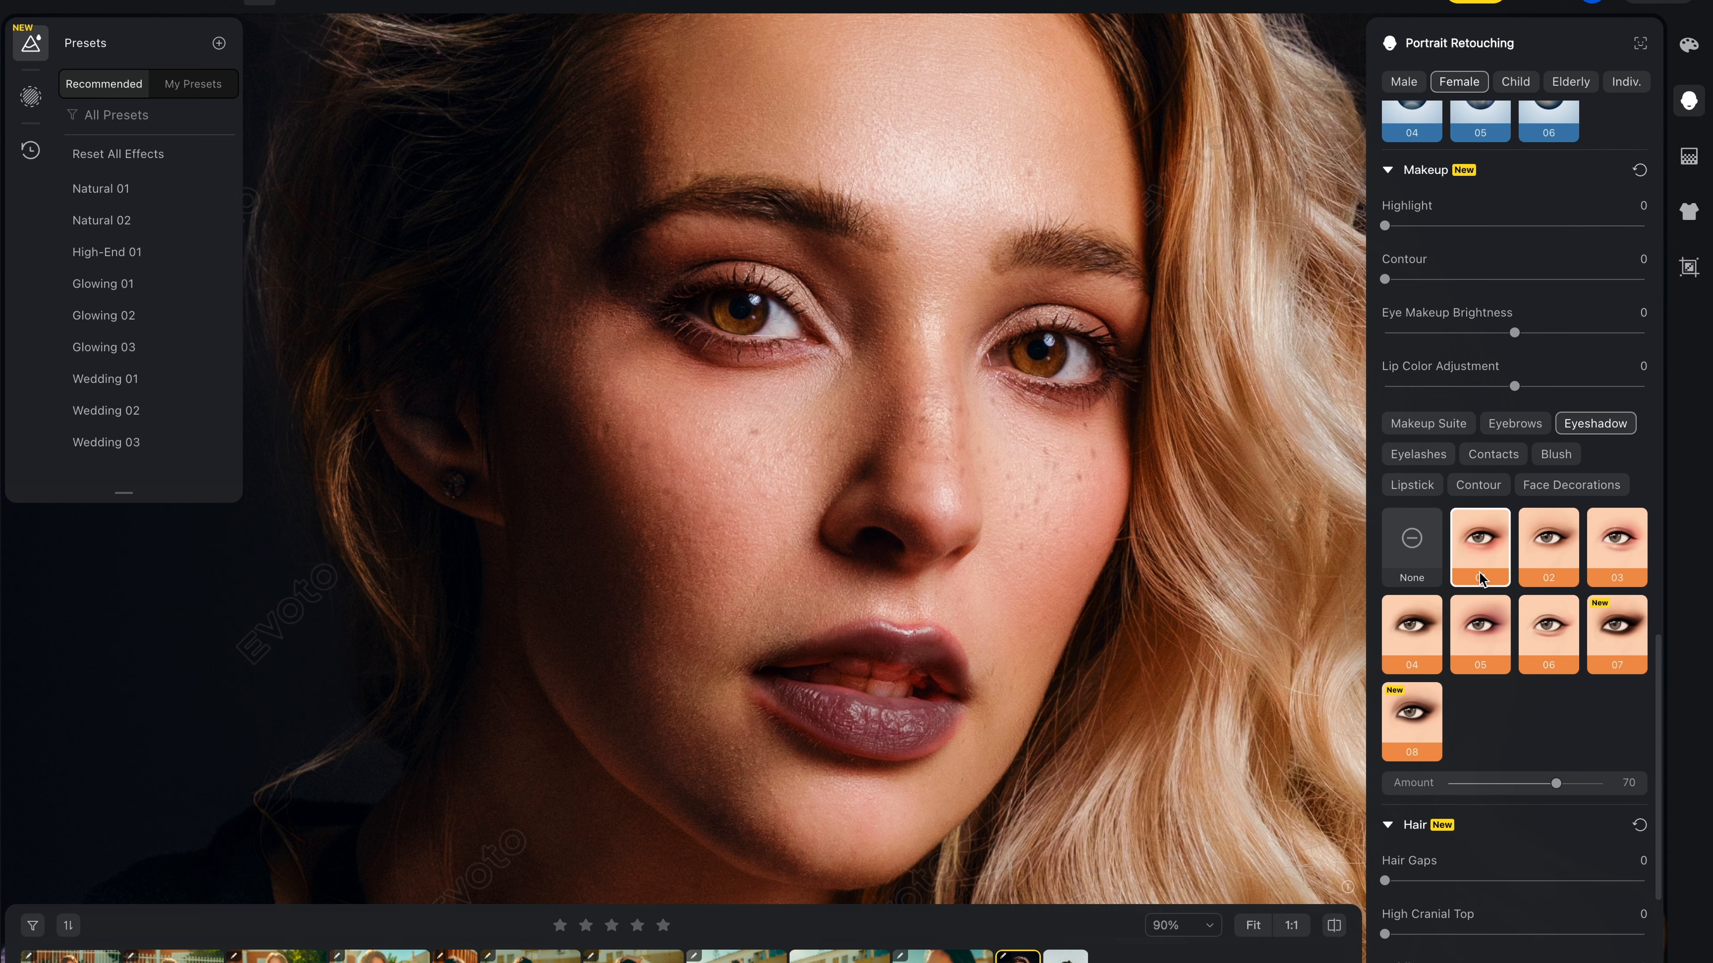
{"action": "left_click", "coordinate": [1617, 631]}
{"action": "scroll", "coordinate": [956, 594], "scroll_direction": "down", "scroll_amount": 8}
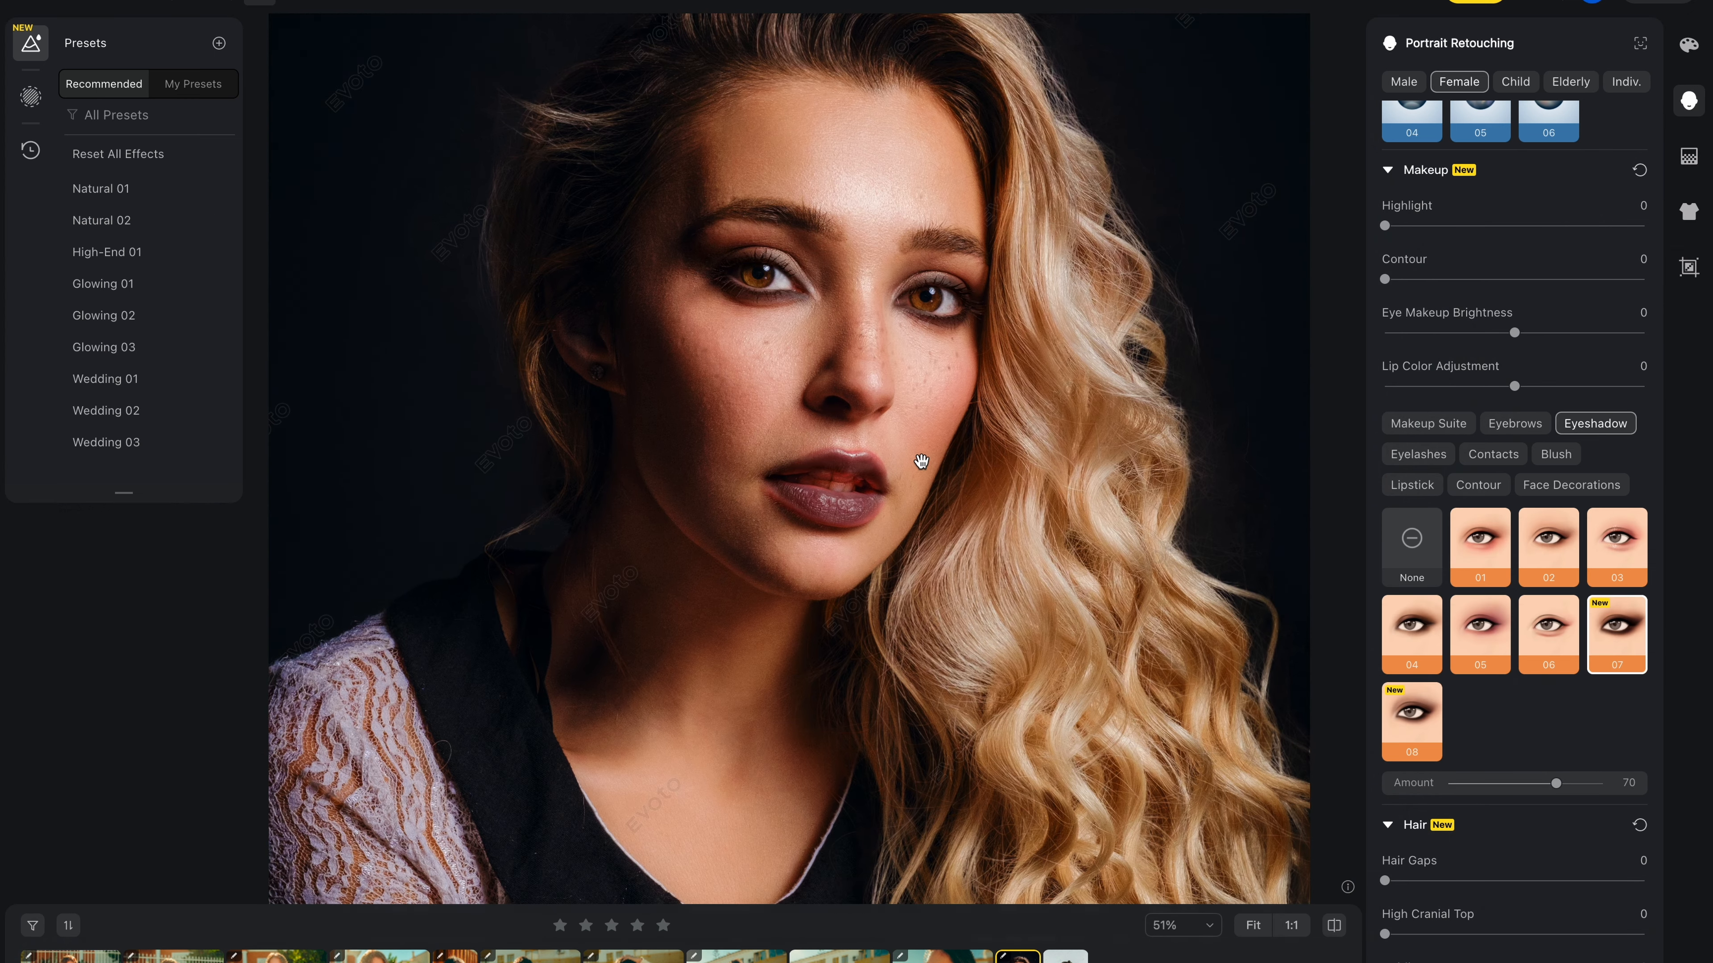
{"action": "scroll", "coordinate": [975, 497], "scroll_direction": "up", "scroll_amount": 1}
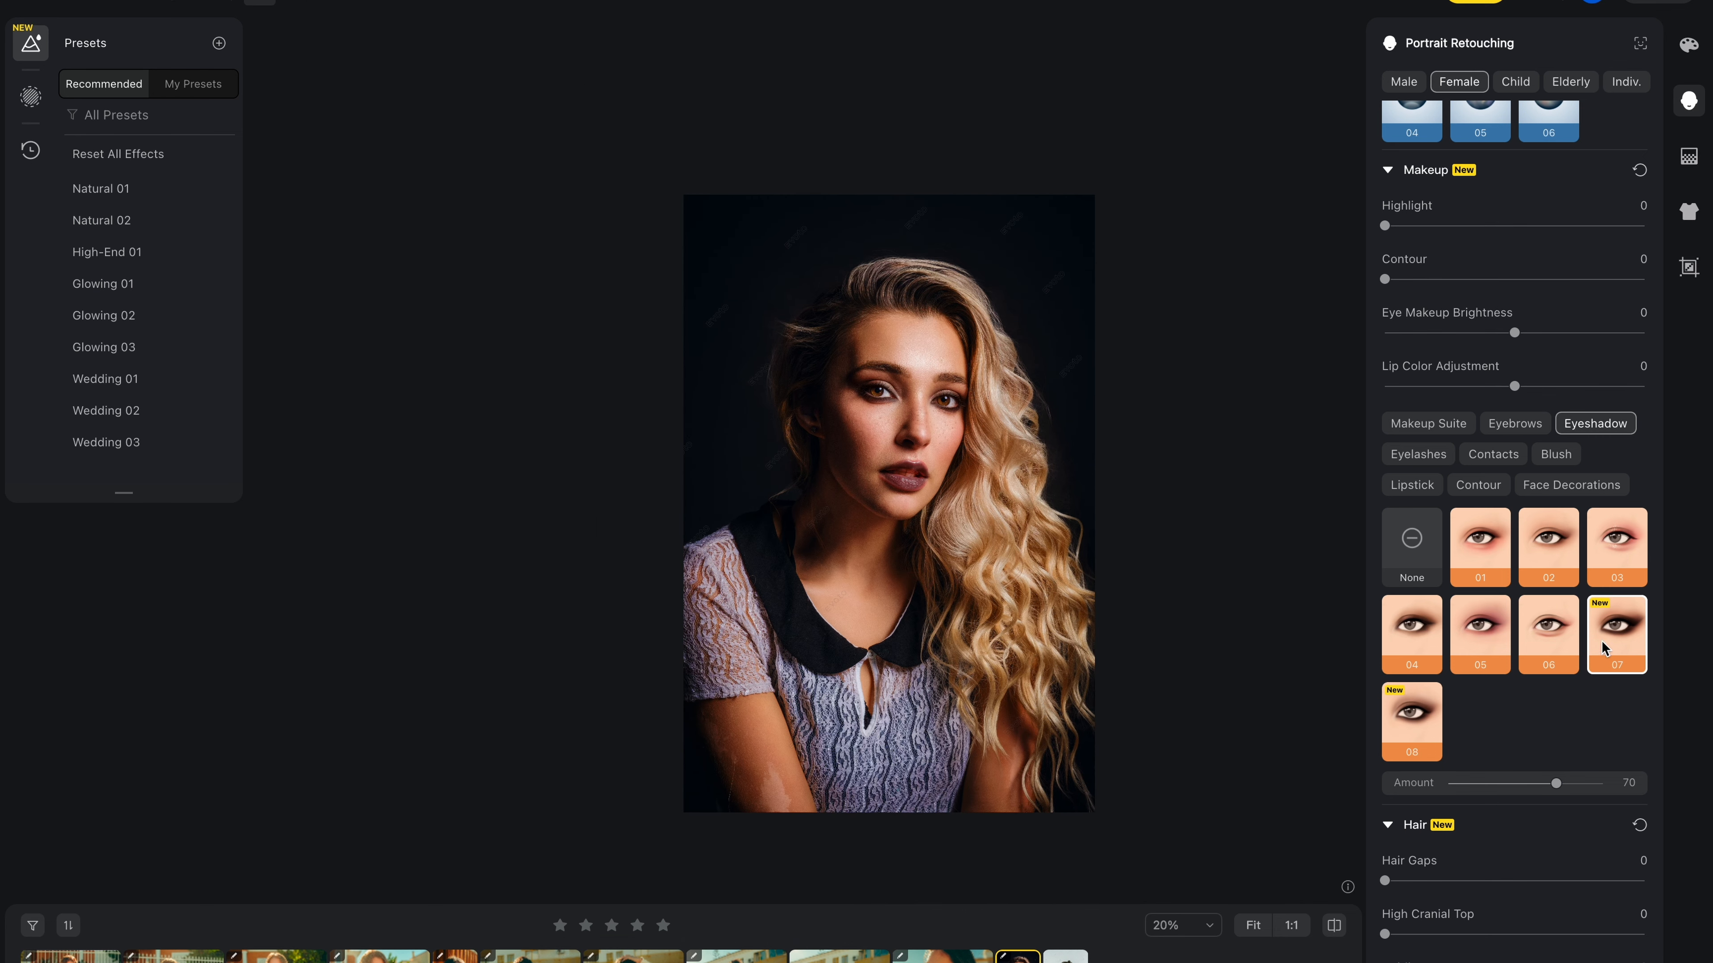
Step: Try eyelash style 07 and apply eyelash style 08 to the blonde woman's eyes
{"action": "scroll", "coordinate": [1495, 544], "scroll_direction": "up", "scroll_amount": 3}
{"action": "left_click", "coordinate": [1420, 521]}
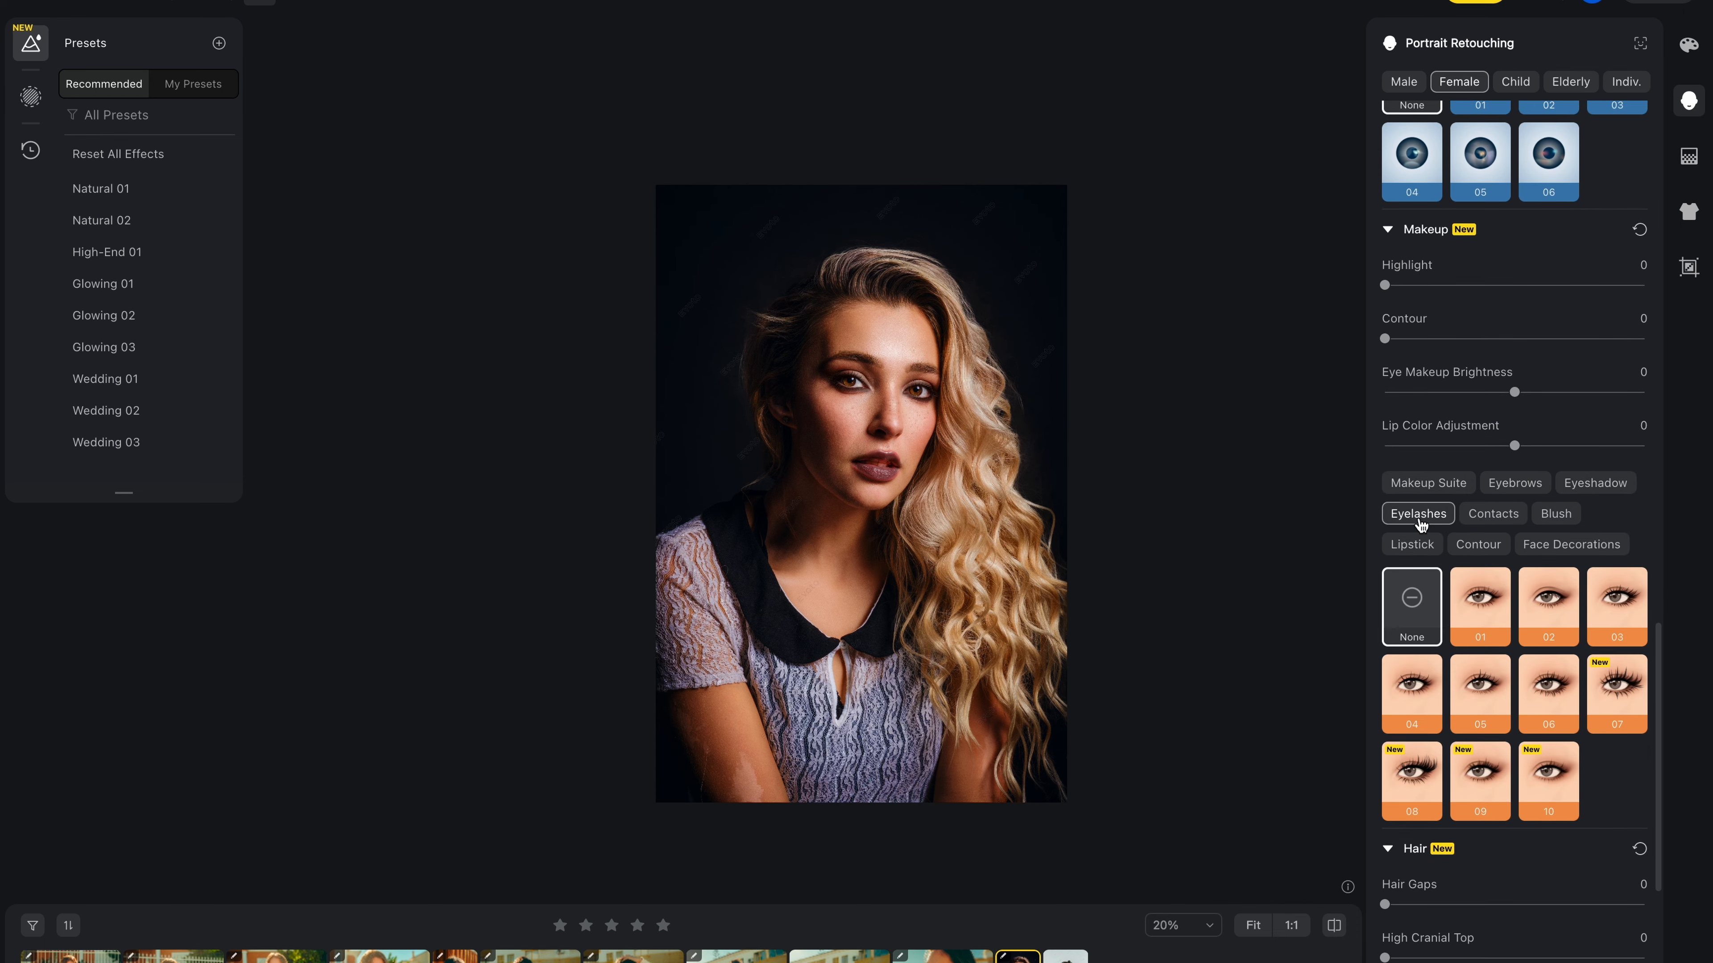
{"action": "left_click", "coordinate": [1618, 694]}
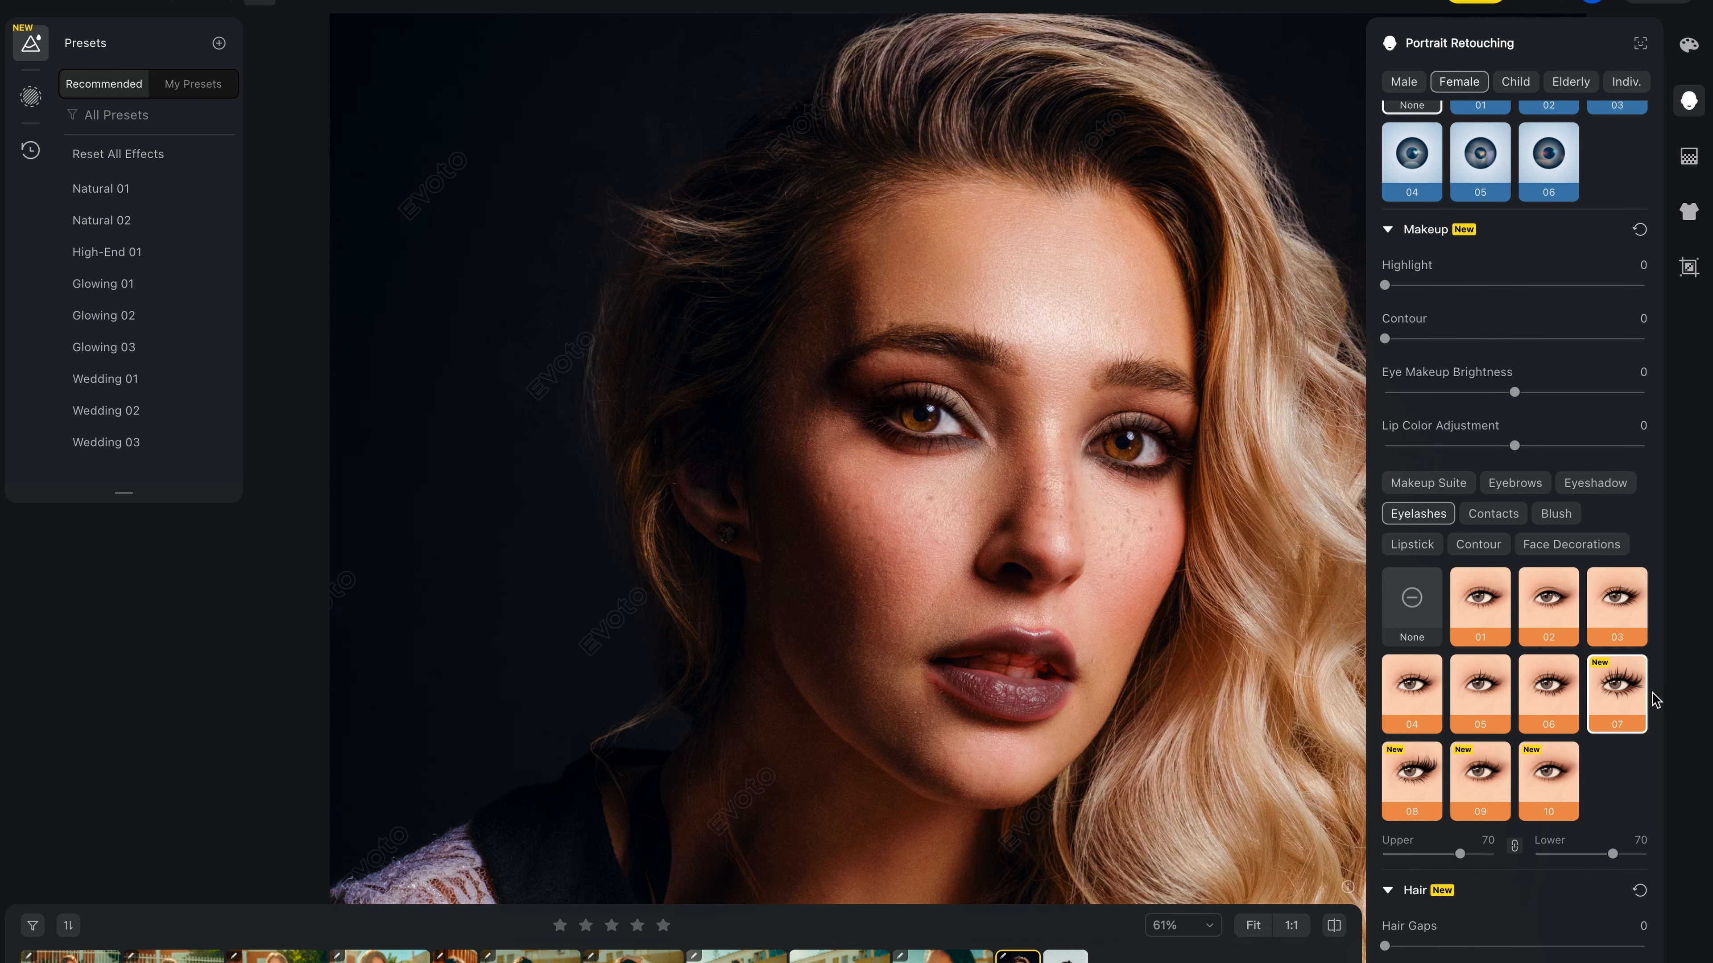
{"action": "left_click", "coordinate": [1430, 796]}
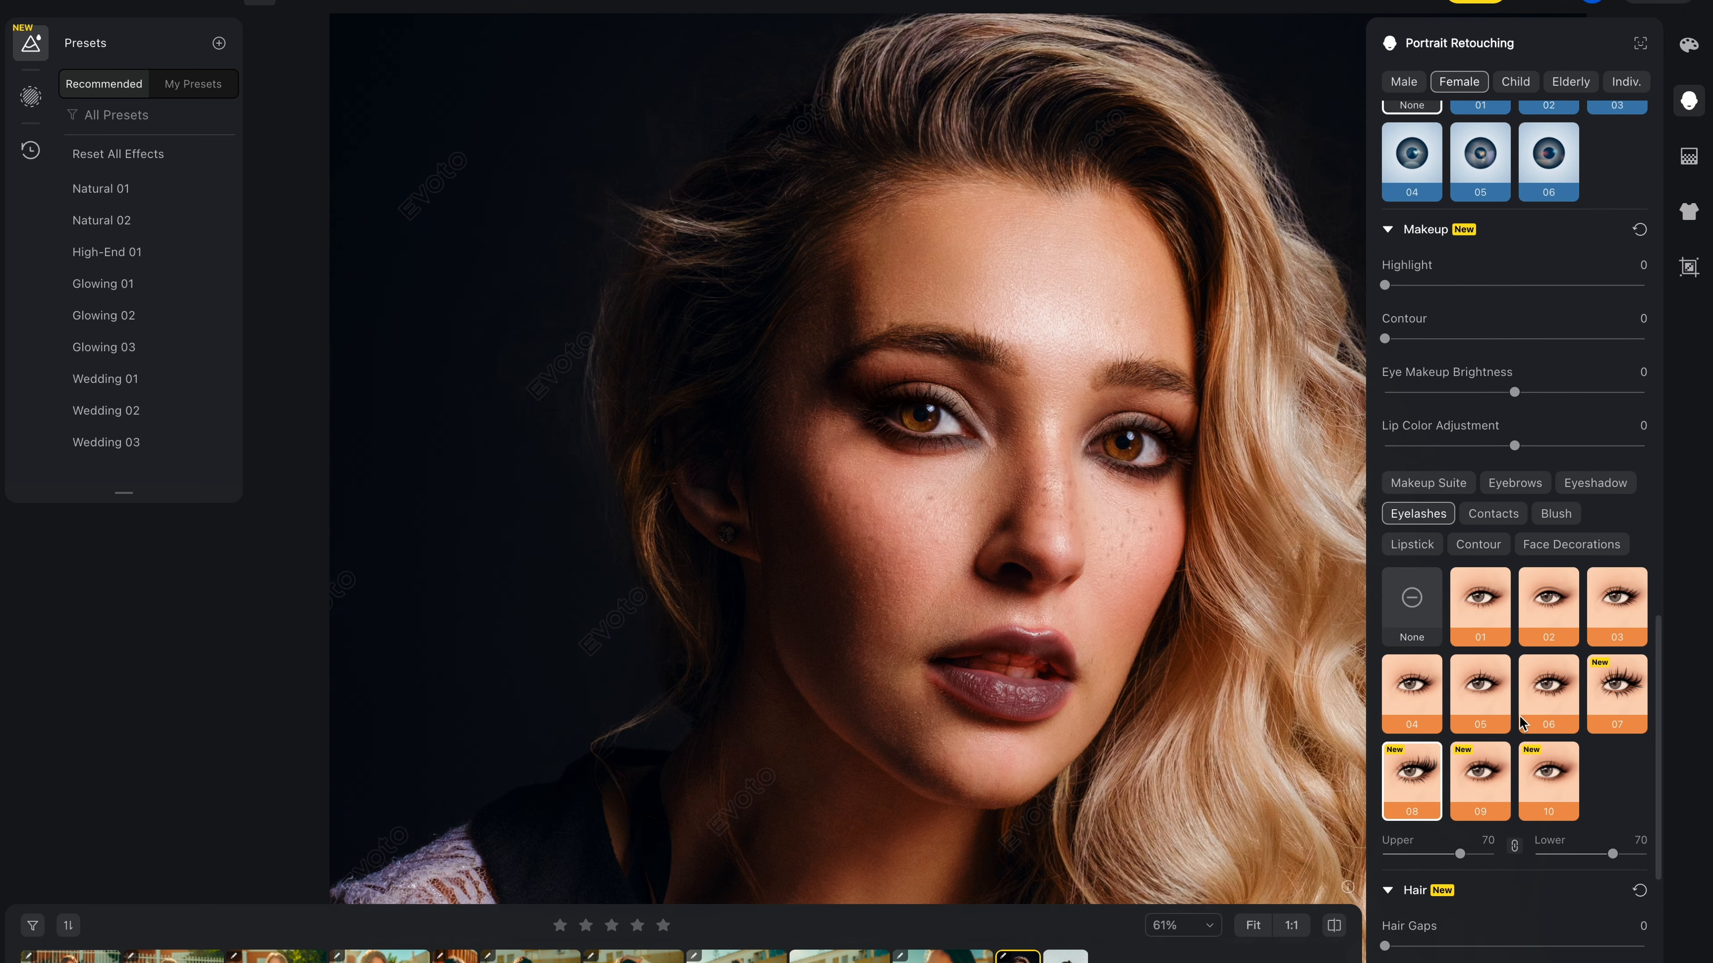
Step: Look through the other makeup categories, try contacts 02 and apply the light contacts 08
{"action": "left_click", "coordinate": [1481, 550]}
{"action": "left_click", "coordinate": [1410, 550]}
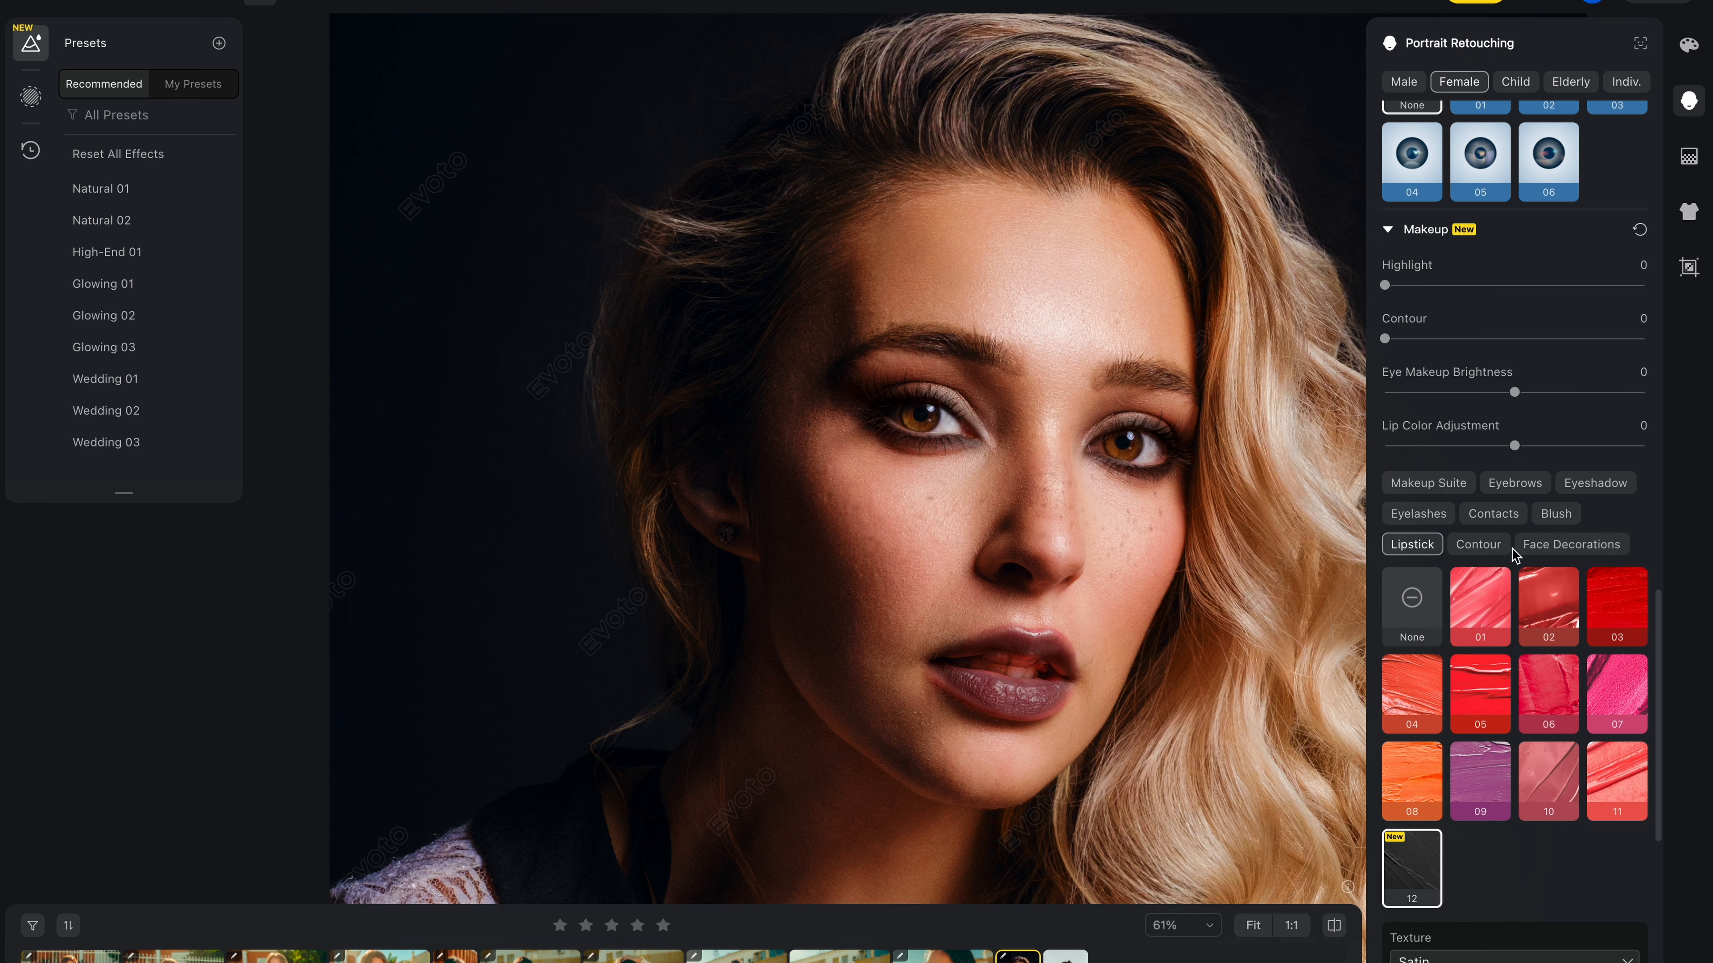
{"action": "left_click", "coordinate": [1491, 516]}
{"action": "left_click", "coordinate": [1555, 514]}
{"action": "left_click", "coordinate": [1493, 513]}
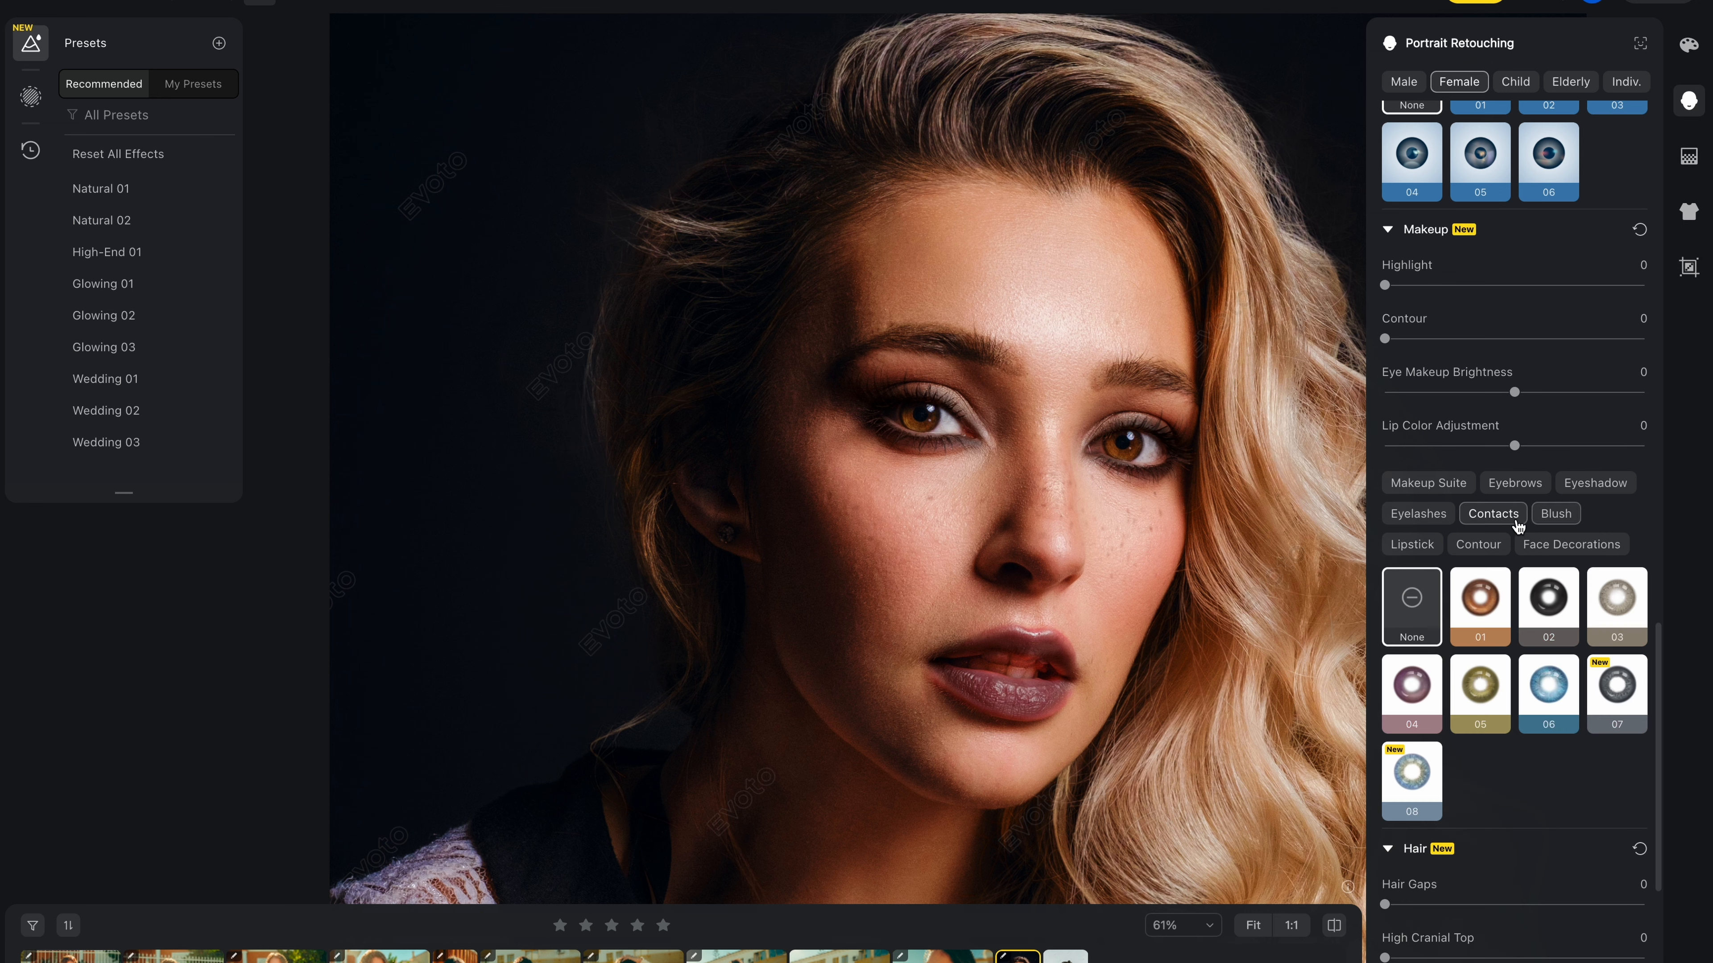
{"action": "left_click", "coordinate": [1560, 604]}
{"action": "left_click", "coordinate": [1411, 776]}
{"action": "scroll", "coordinate": [1005, 591], "scroll_direction": "down", "scroll_amount": 5}
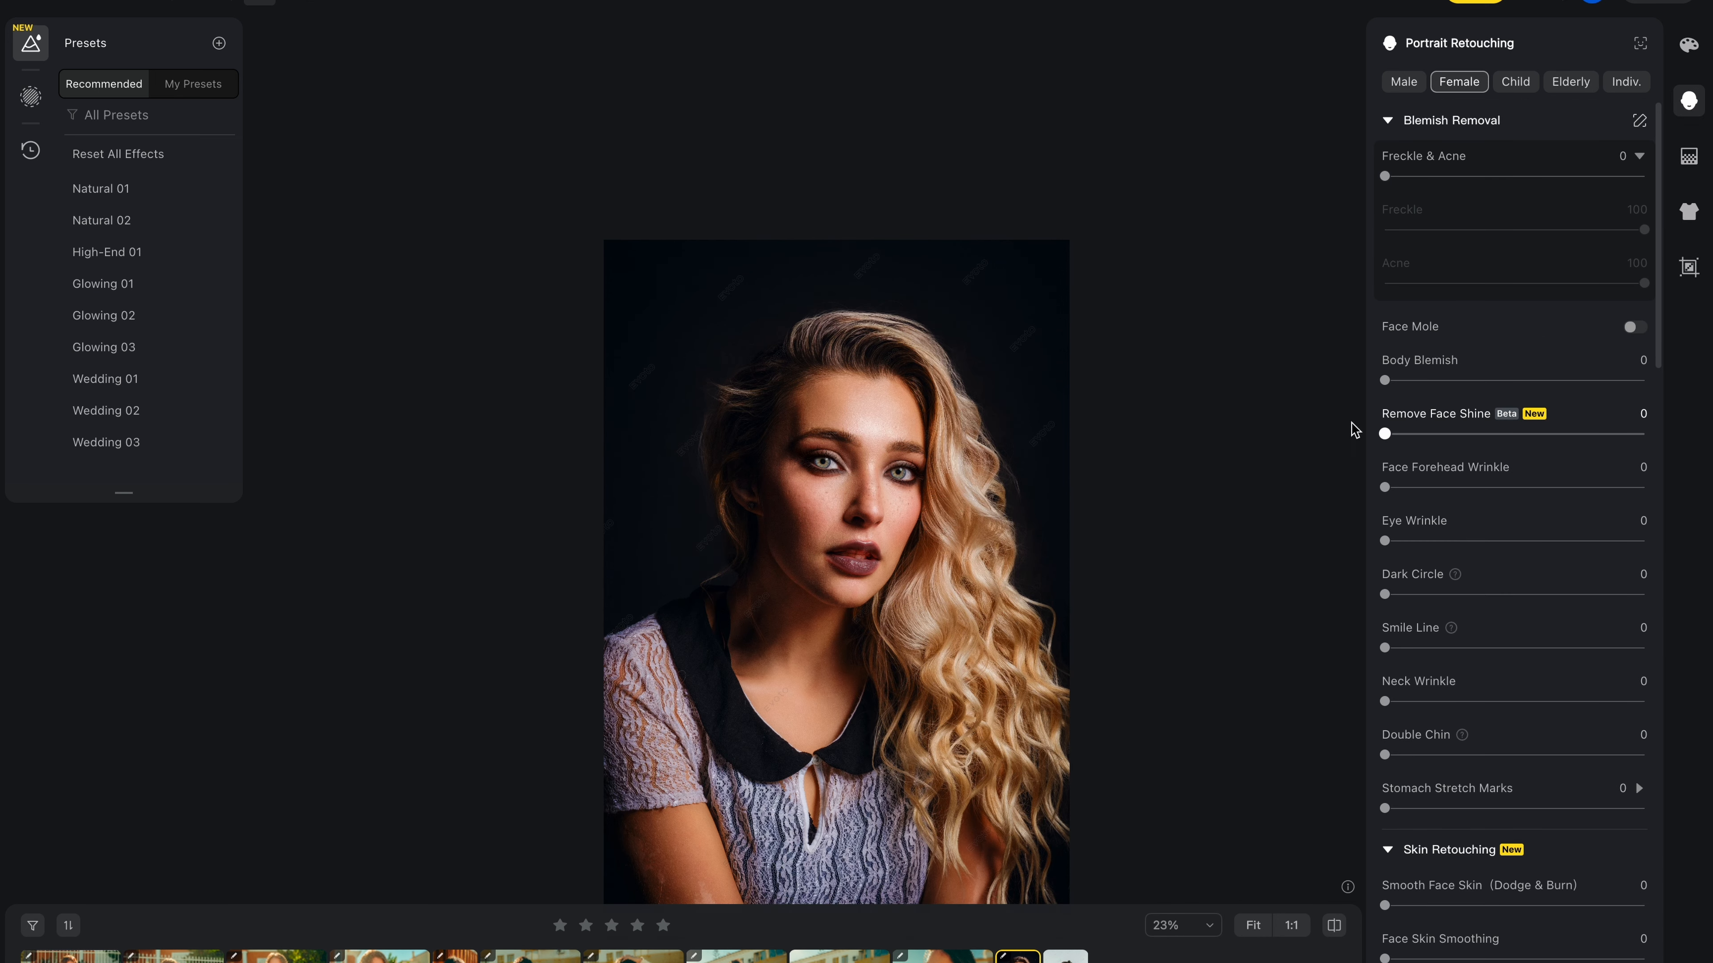
Step: Set Remove Face Shine to 100 and compare the skin with the previous setting by undoing and redoing the change
{"action": "scroll", "coordinate": [810, 394], "scroll_direction": "up", "scroll_amount": 3}
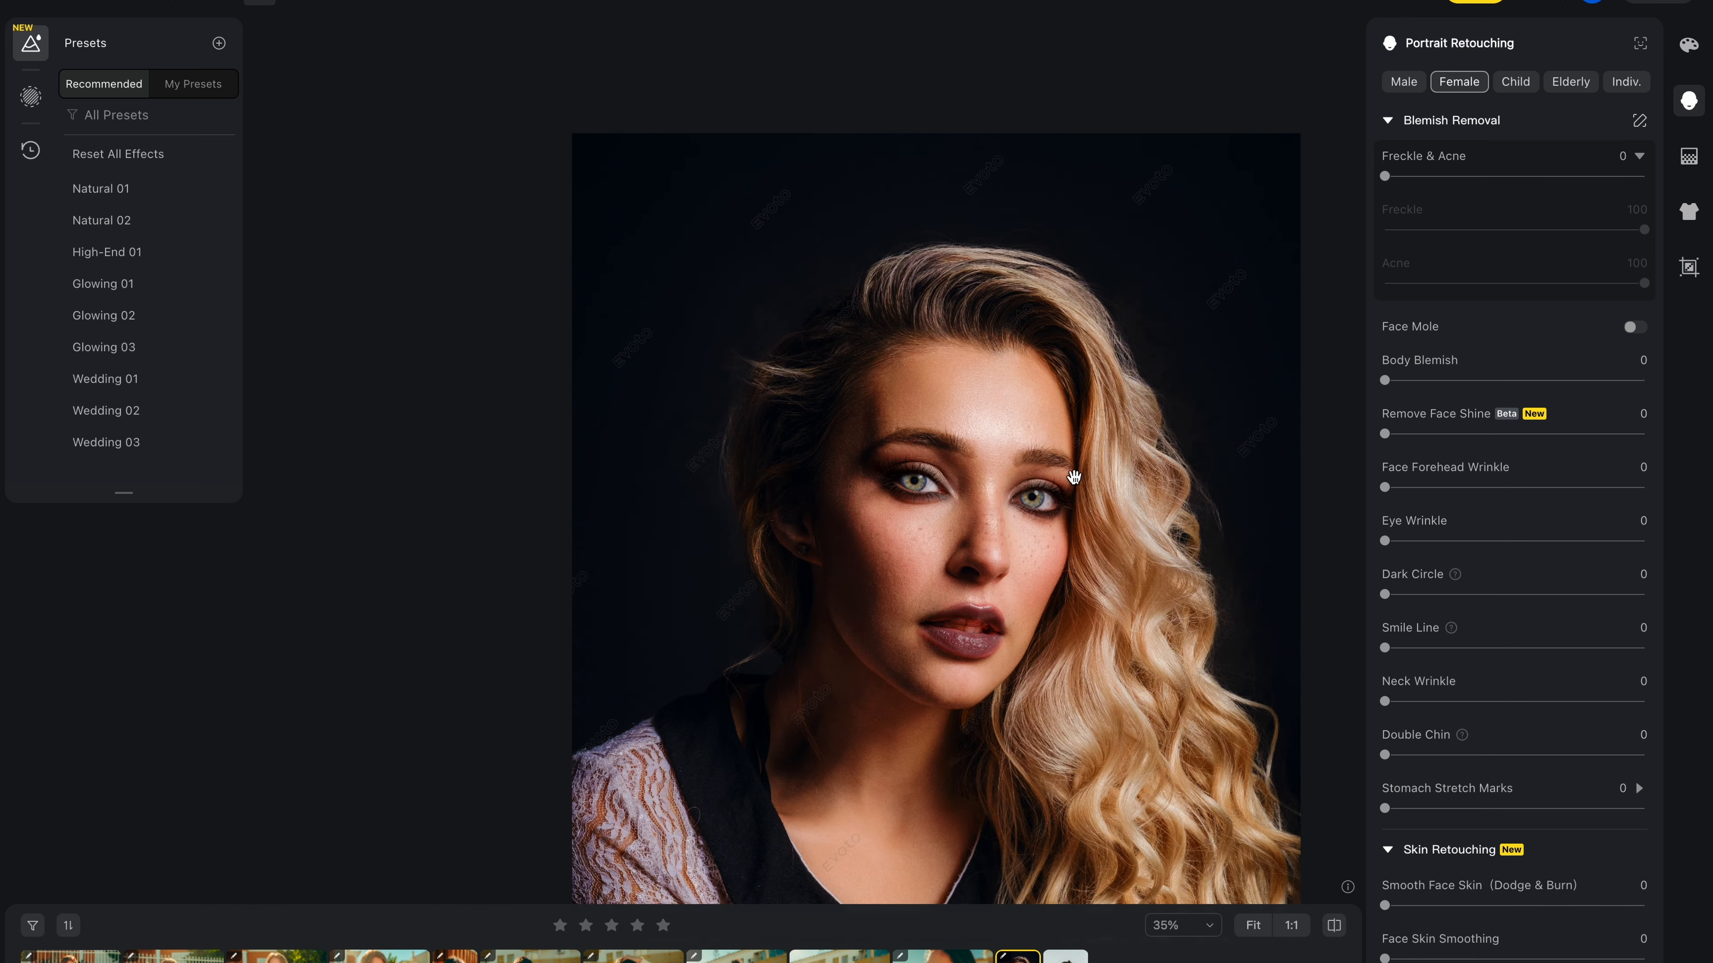
{"action": "scroll", "coordinate": [1051, 451], "scroll_direction": "up", "scroll_amount": 2}
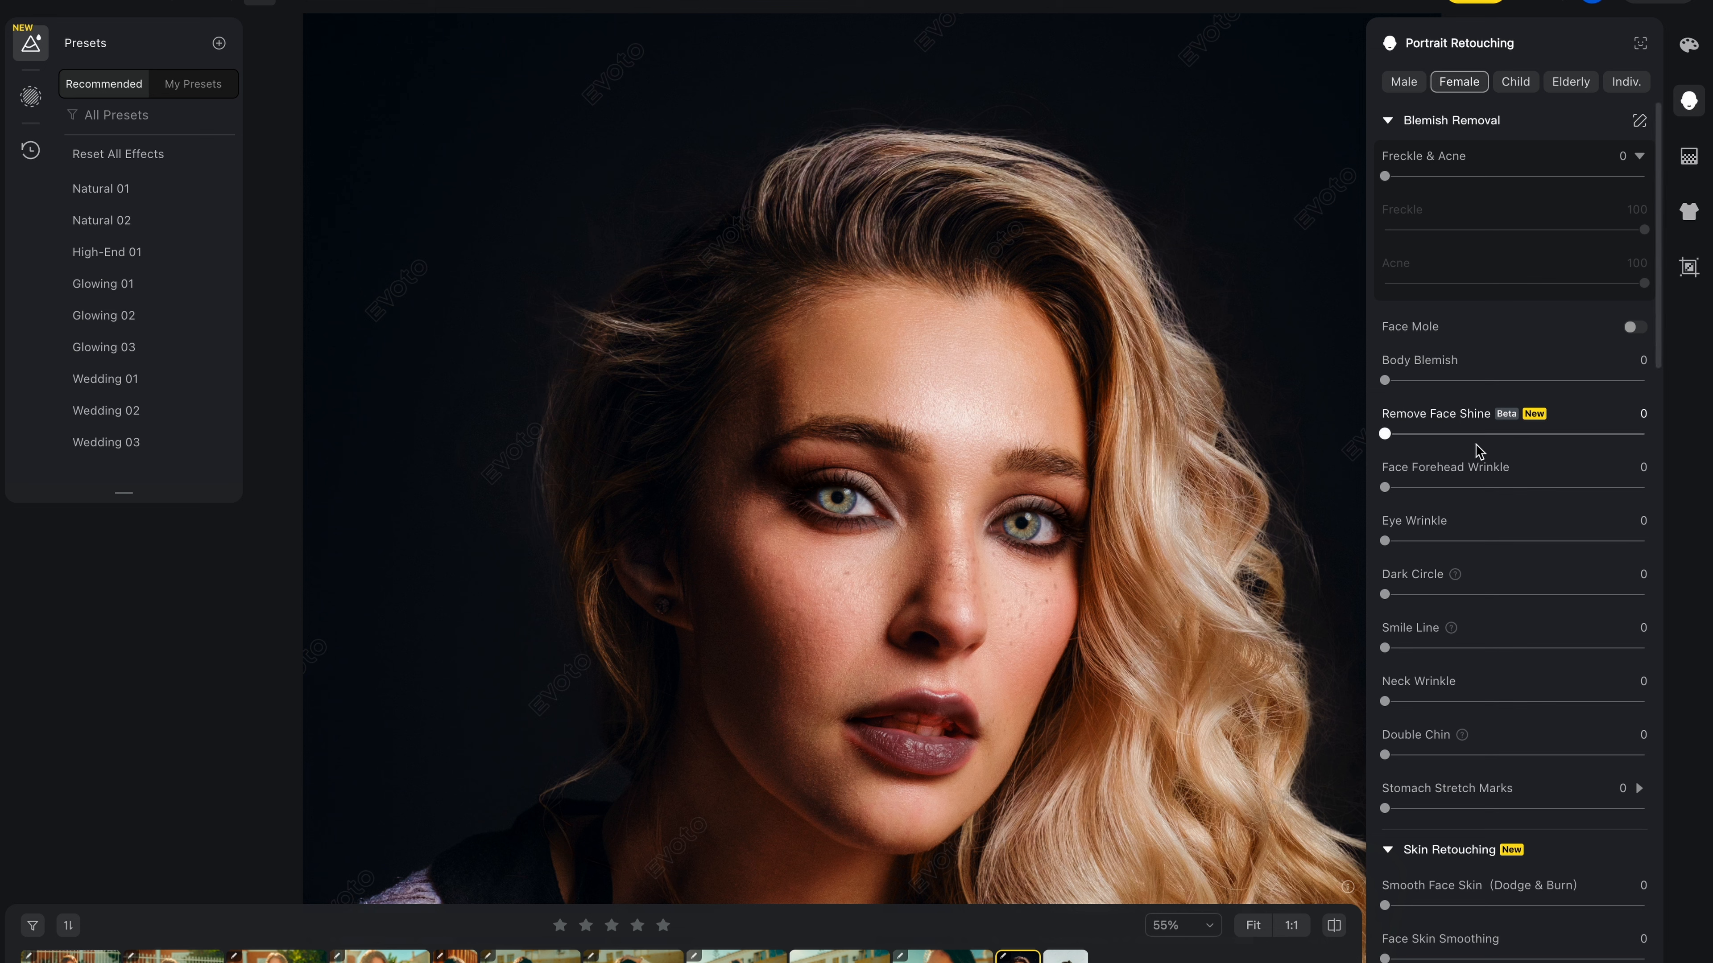
{"action": "left_click", "coordinate": [1435, 434]}
{"action": "left_click_drag", "start_coordinate": [1451, 435], "coordinate": [1647, 433]}
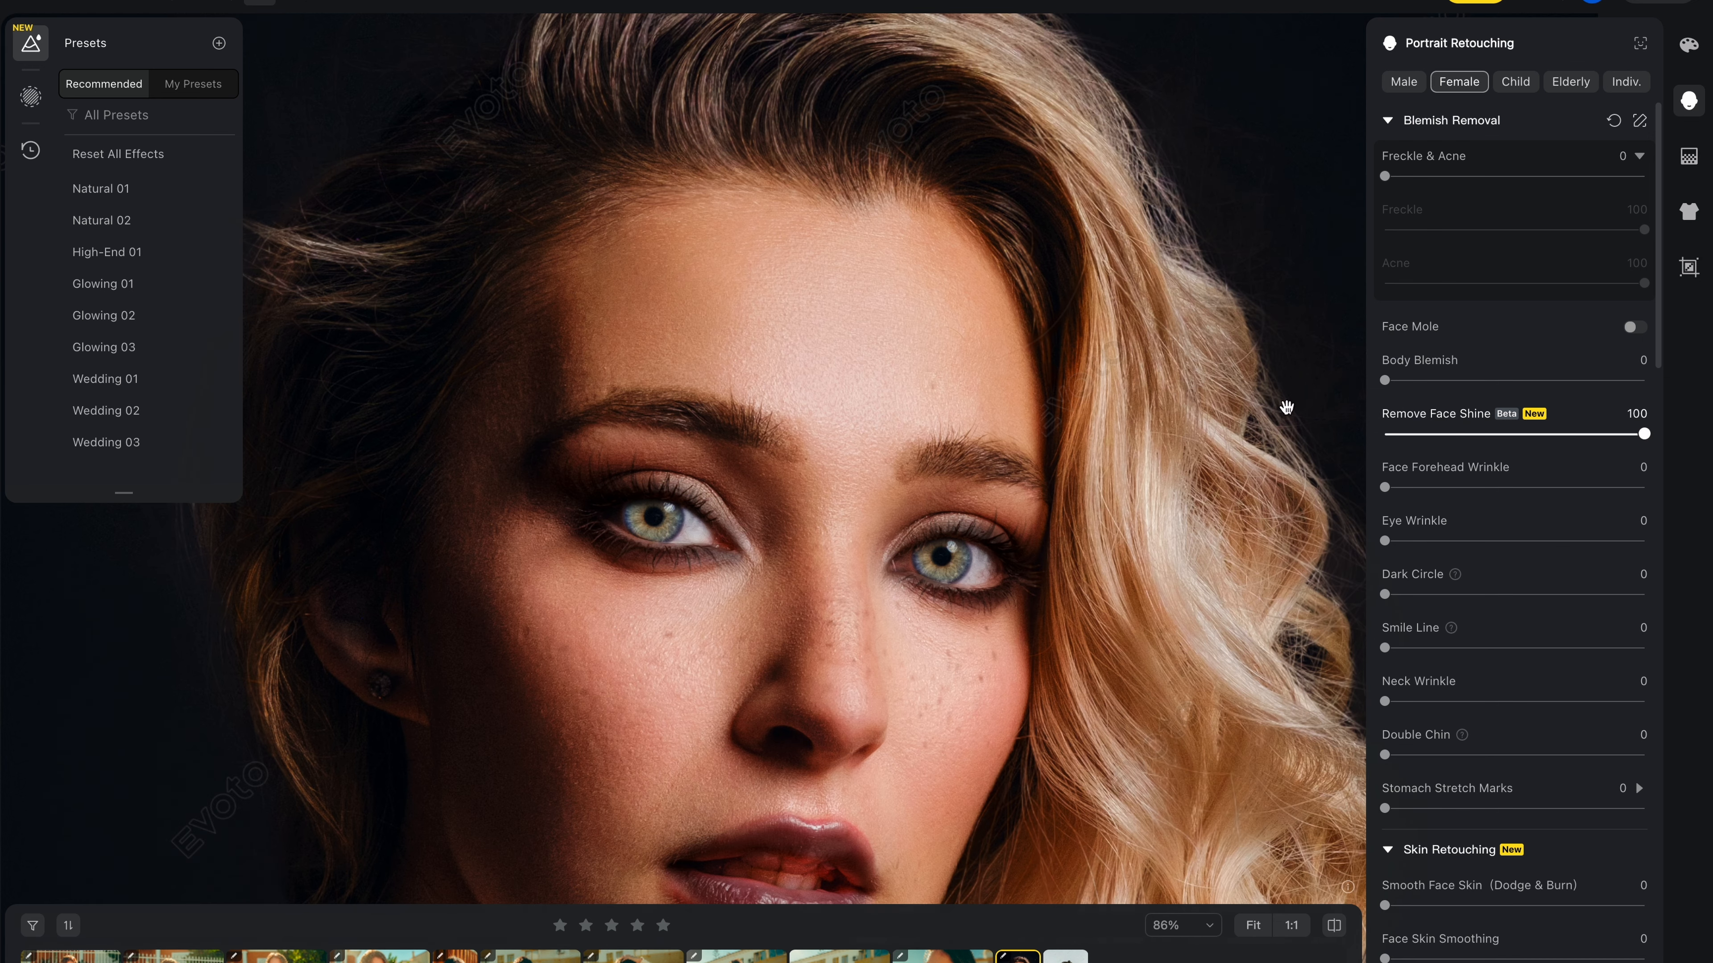
{"action": "left_click_drag", "start_coordinate": [1066, 369], "coordinate": [1123, 358]}
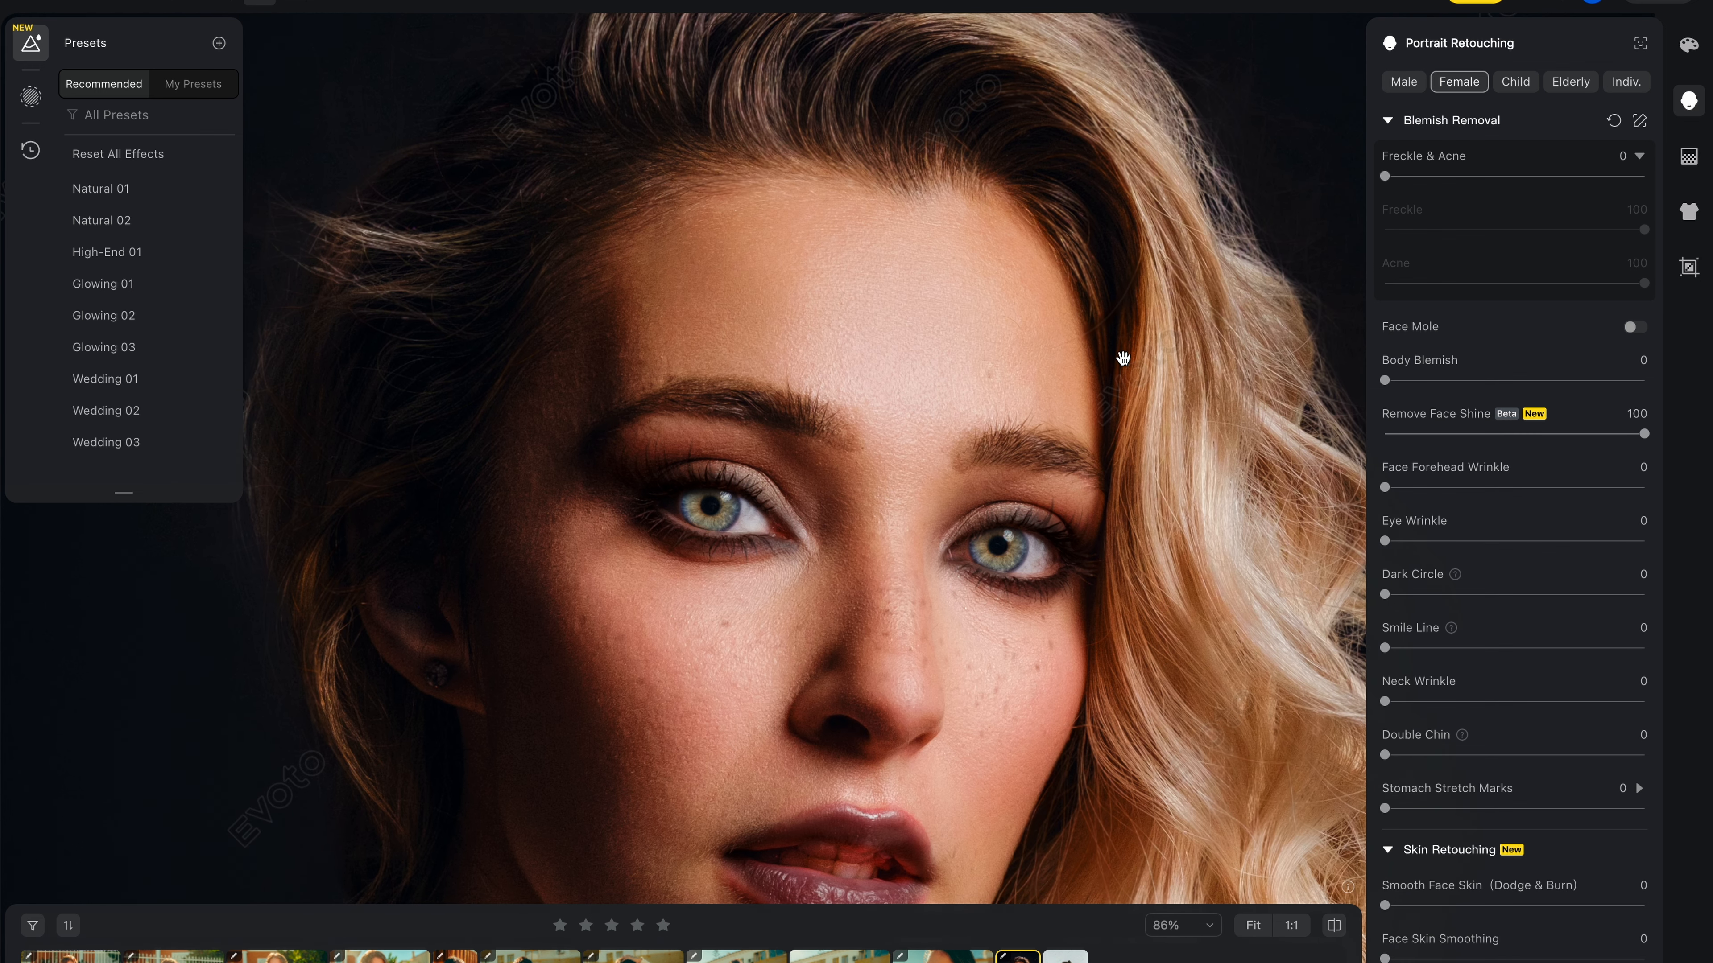
{"action": "key", "text": "ctrl+z"}
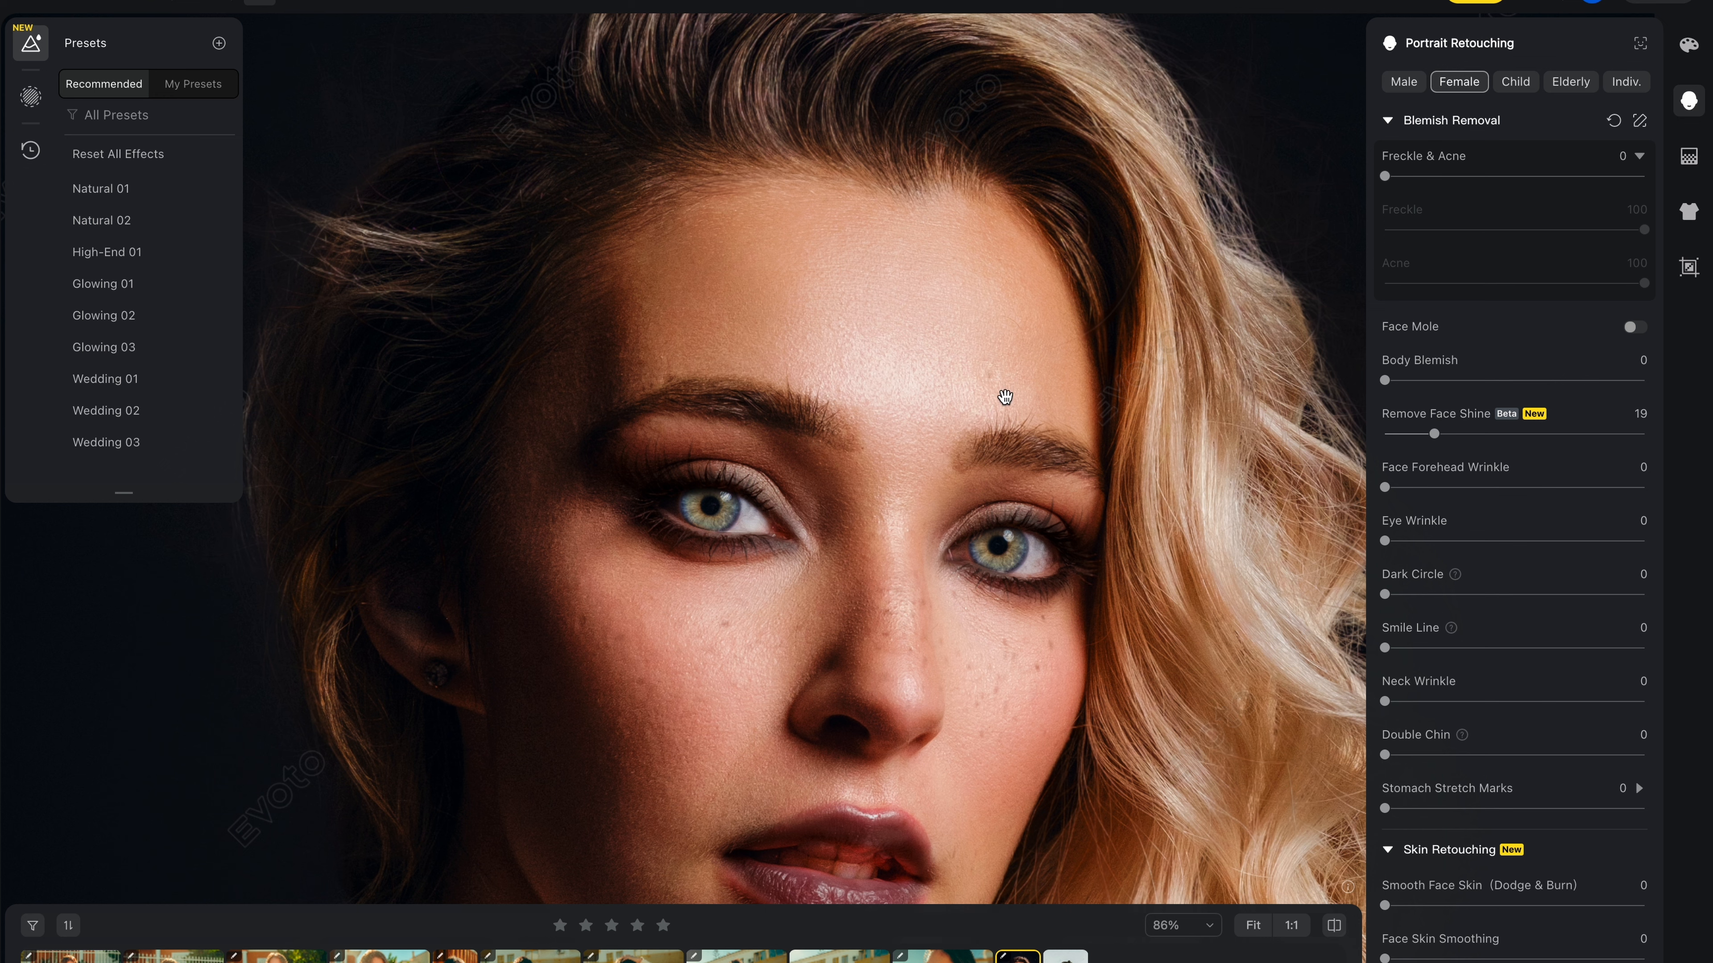
{"action": "key", "text": "super+shift+z"}
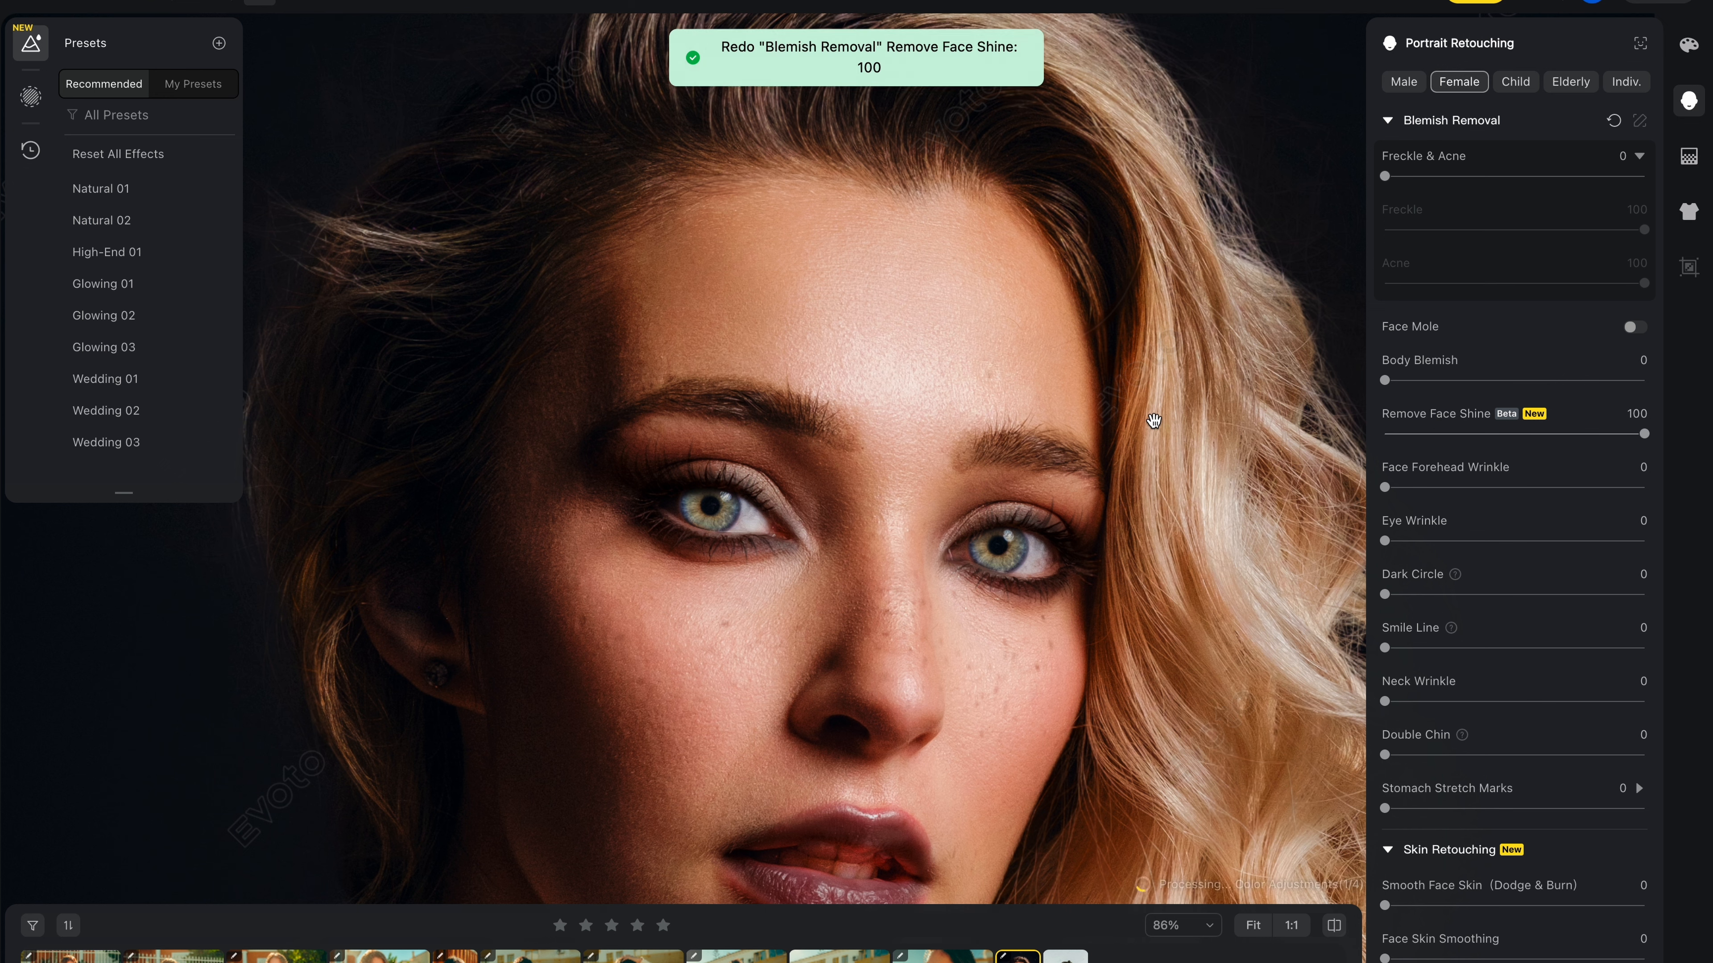
{"action": "scroll", "coordinate": [1154, 420], "scroll_direction": "down", "scroll_amount": 5}
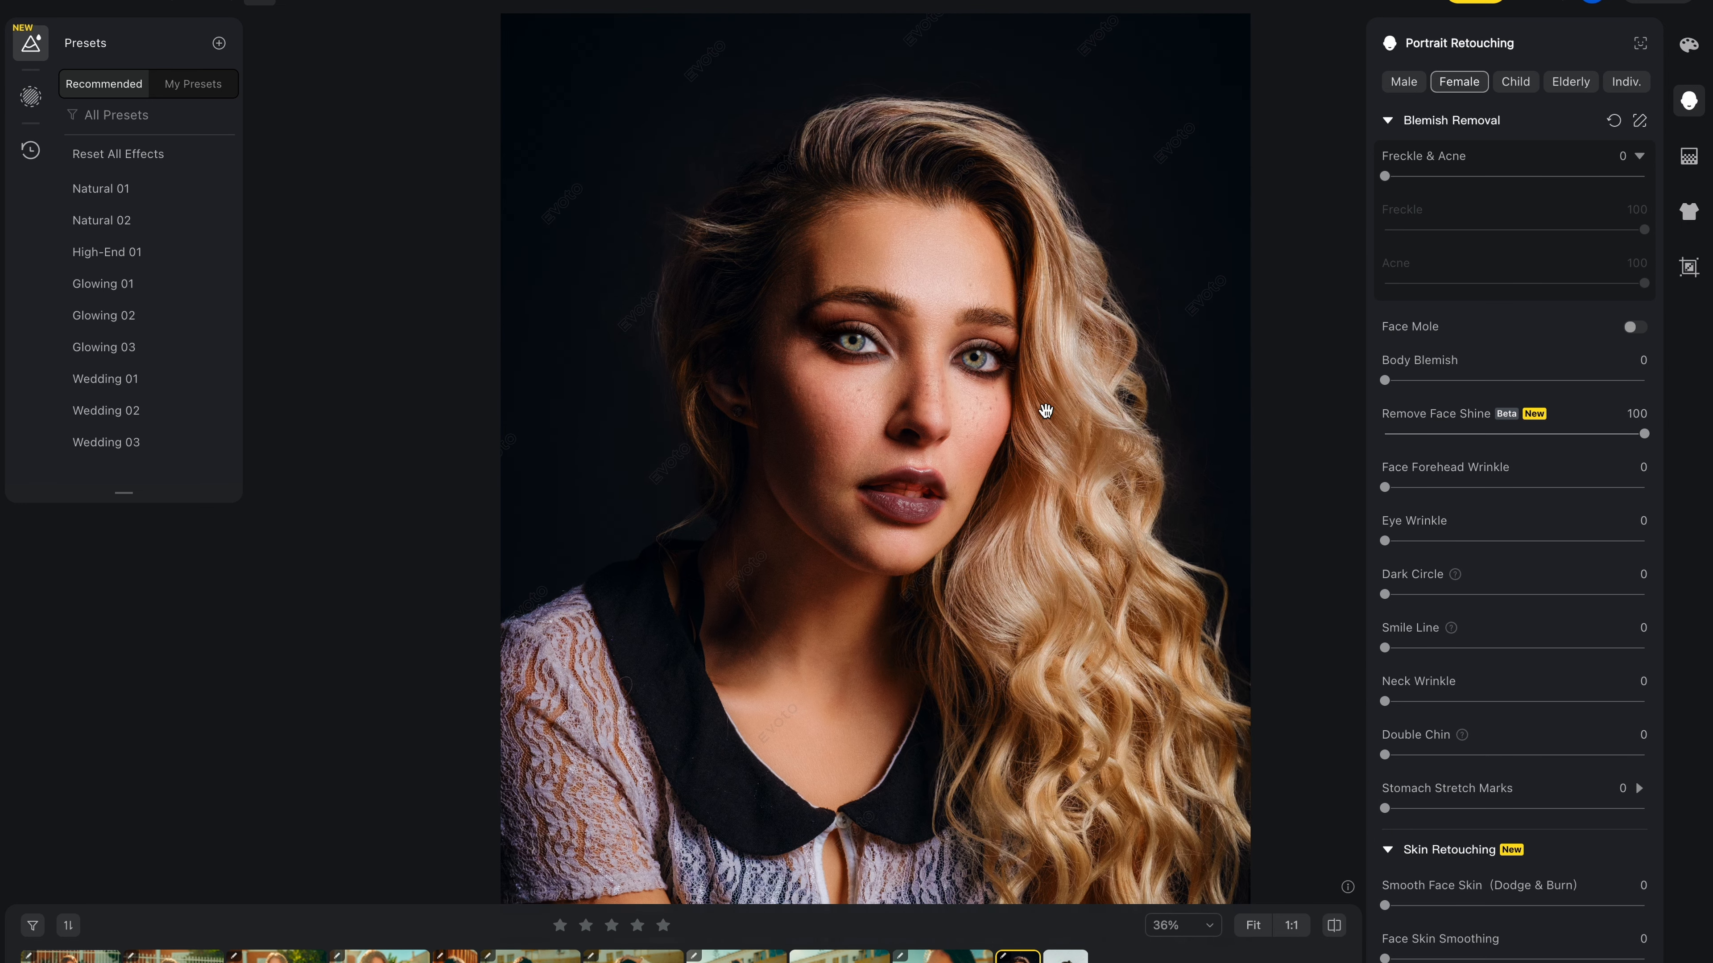
{"action": "scroll", "coordinate": [1042, 412], "scroll_direction": "down", "scroll_amount": 1}
{"action": "scroll", "coordinate": [1025, 695], "scroll_direction": "down", "scroll_amount": 3}
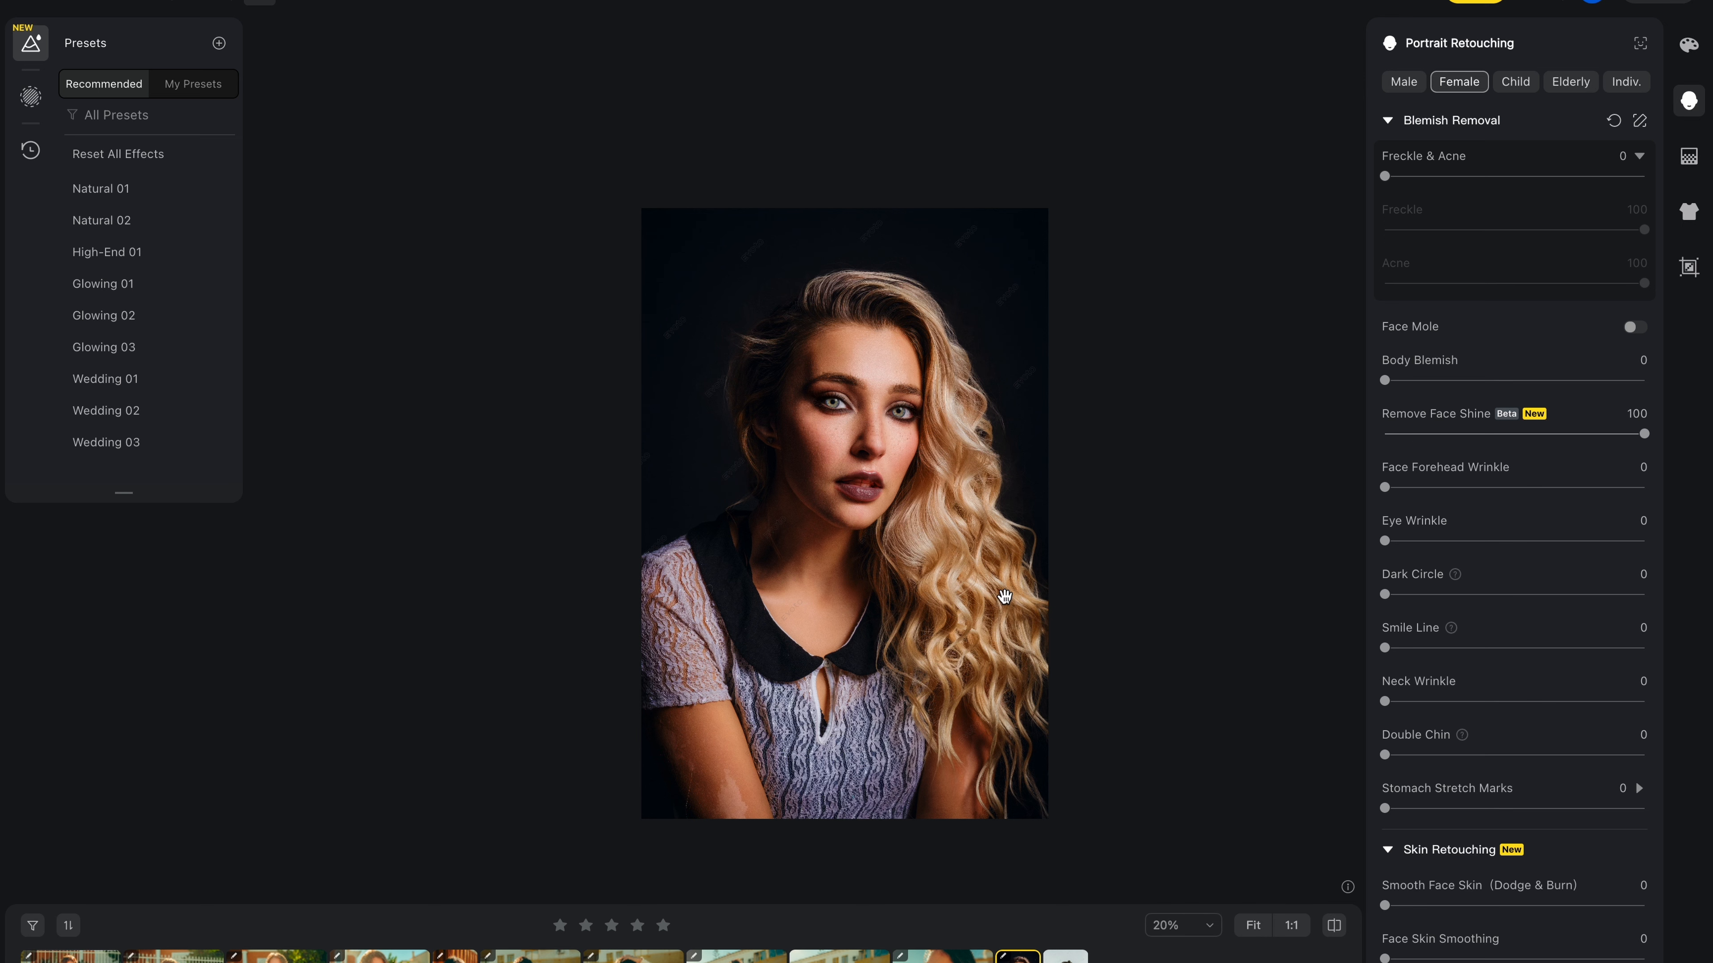
Step: Switch to the photo of the woman in the black top, set De-wrinkle Clothing to 74 and inspect the fabric
{"action": "left_click", "coordinate": [1065, 957]}
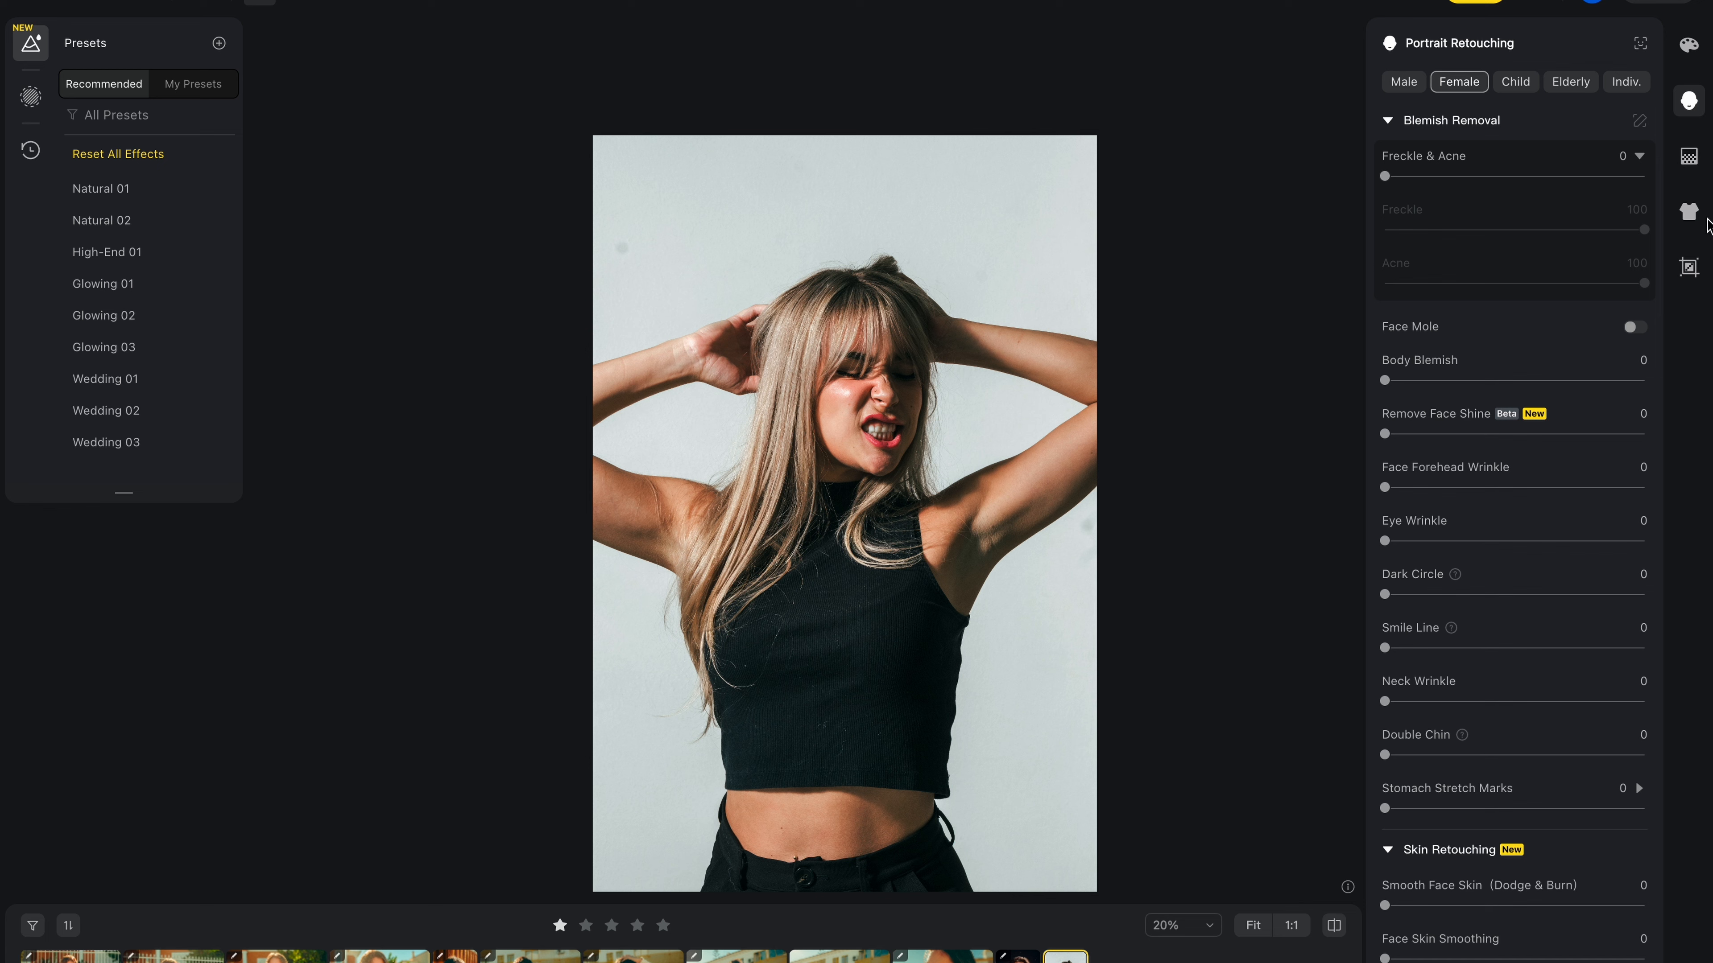
{"action": "left_click", "coordinate": [1689, 212]}
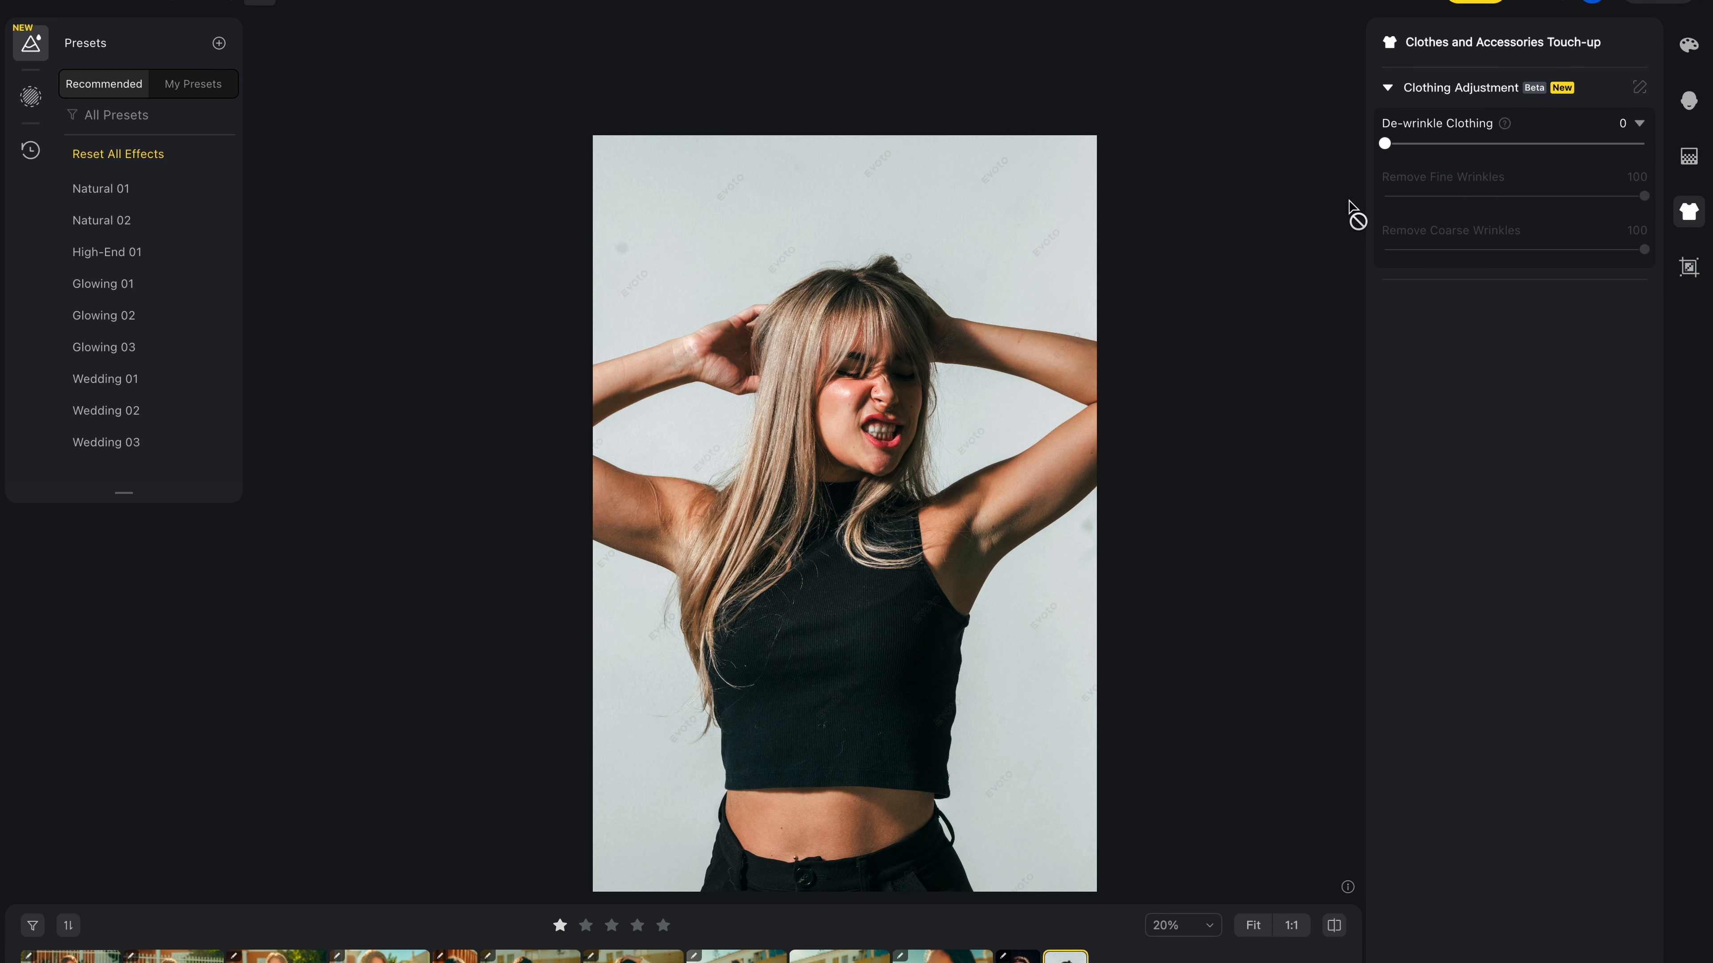
{"action": "scroll", "coordinate": [786, 614], "scroll_direction": "up", "scroll_amount": 2}
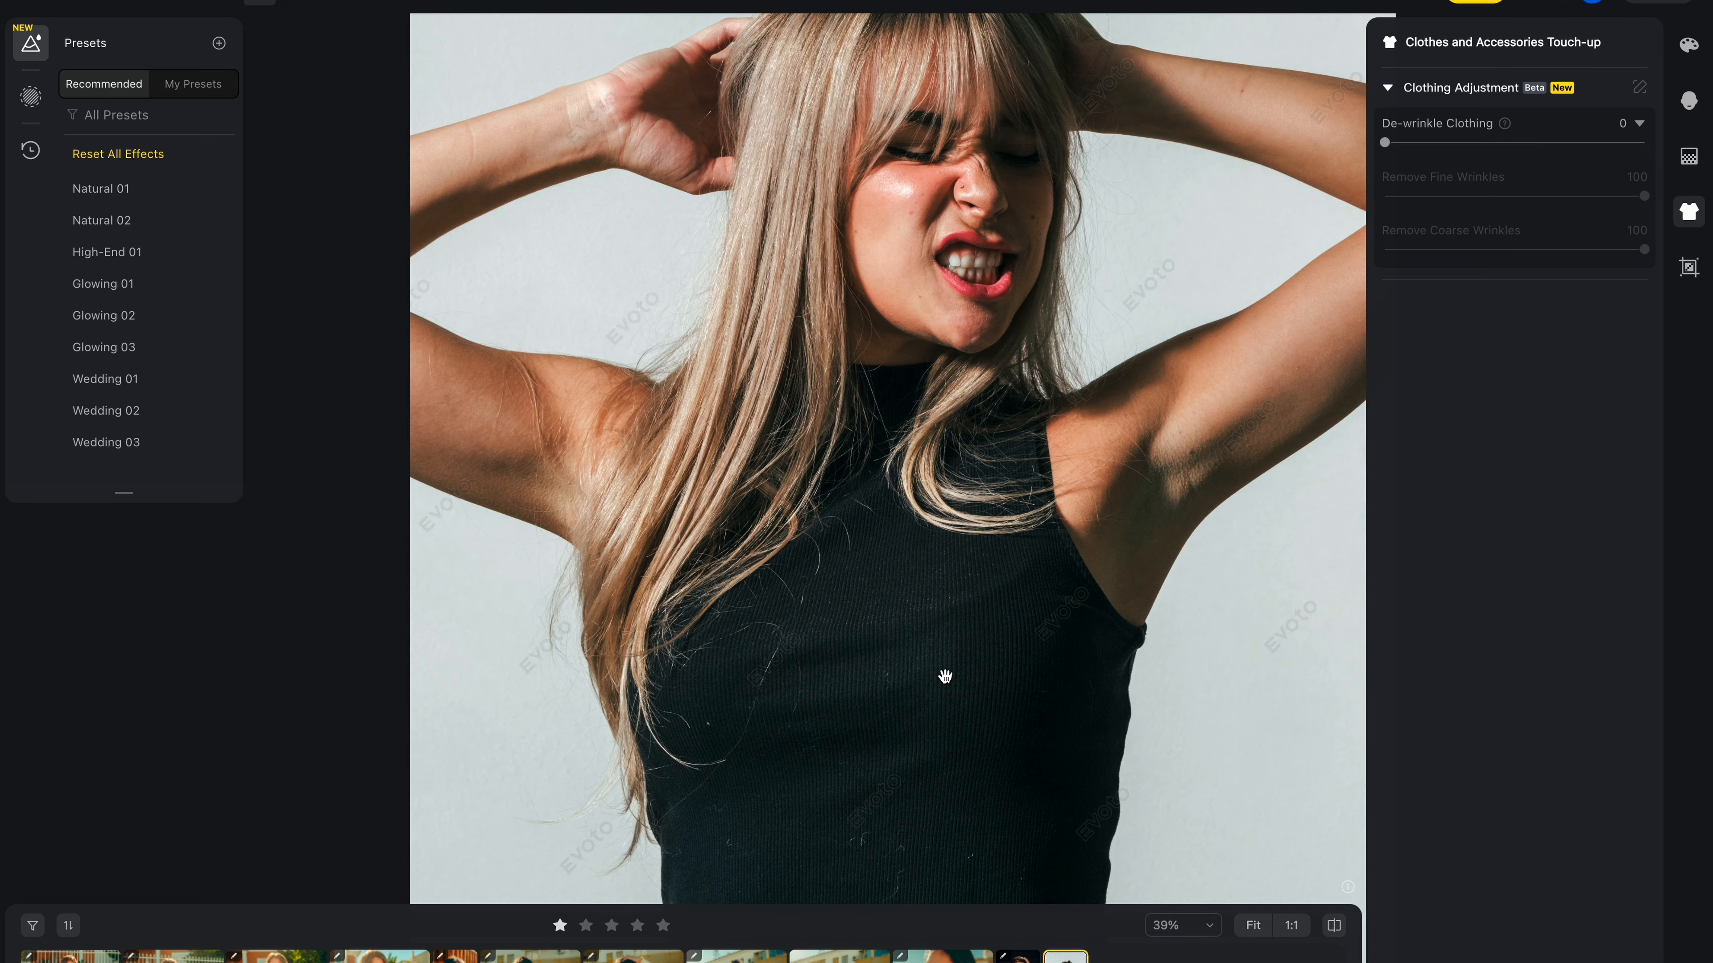
{"action": "left_click_drag", "start_coordinate": [945, 676], "coordinate": [925, 490]}
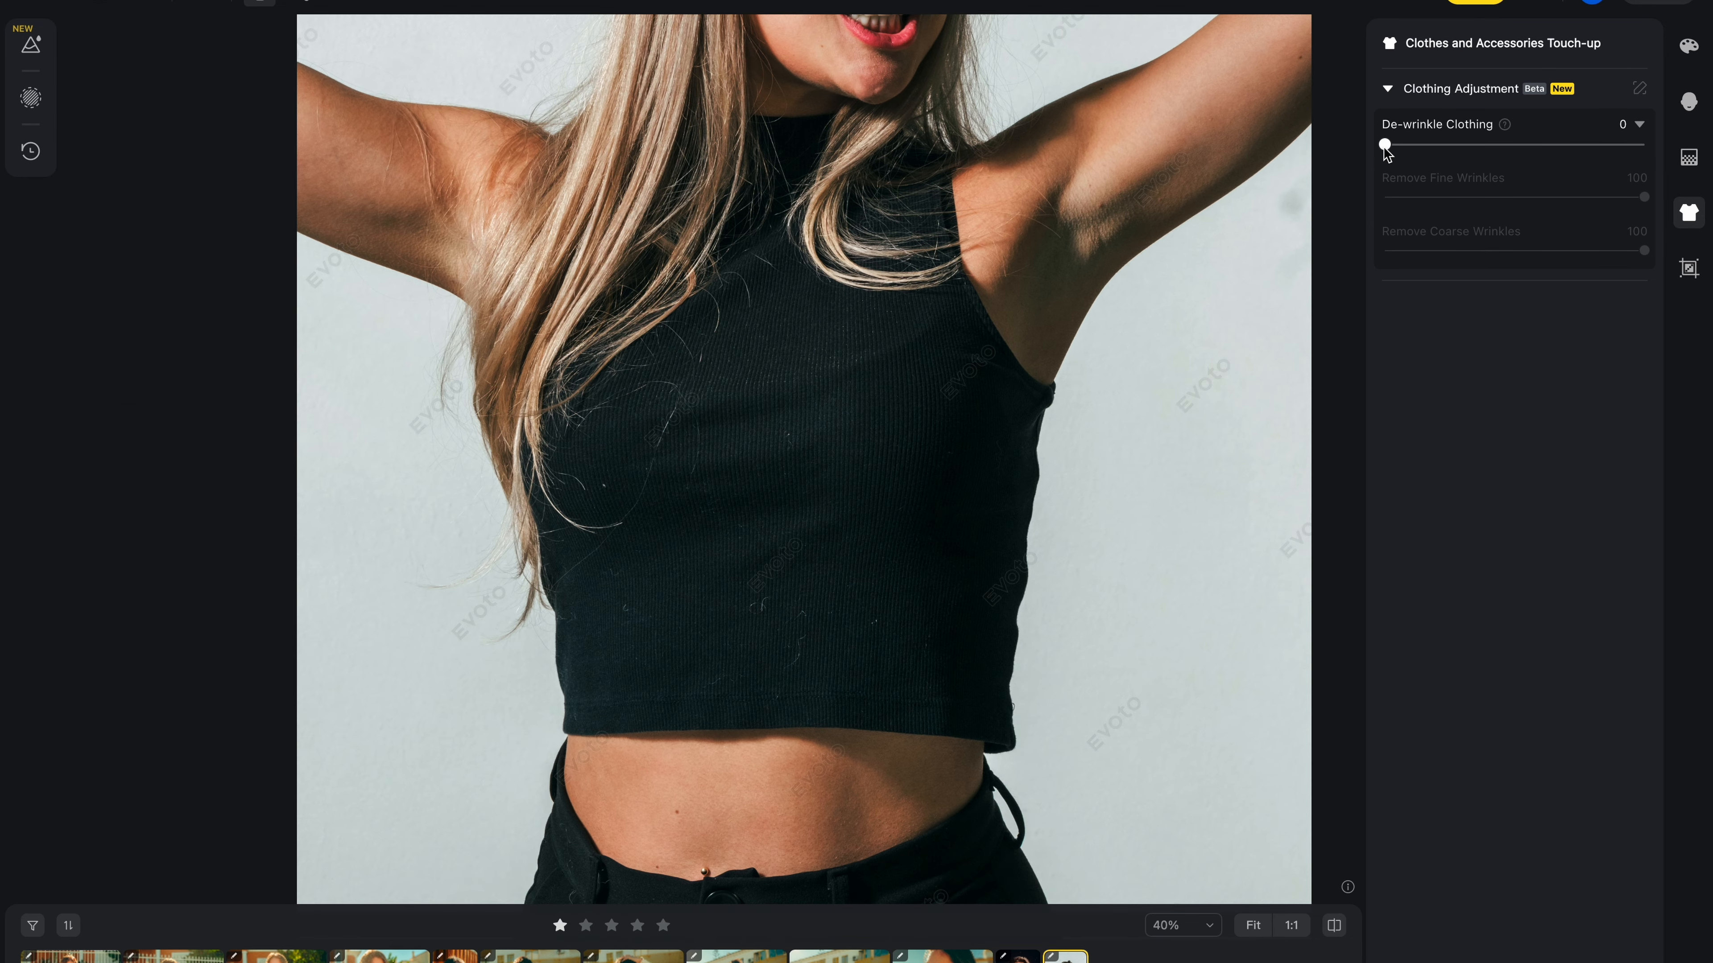
{"action": "key", "text": "ctrl+equal"}
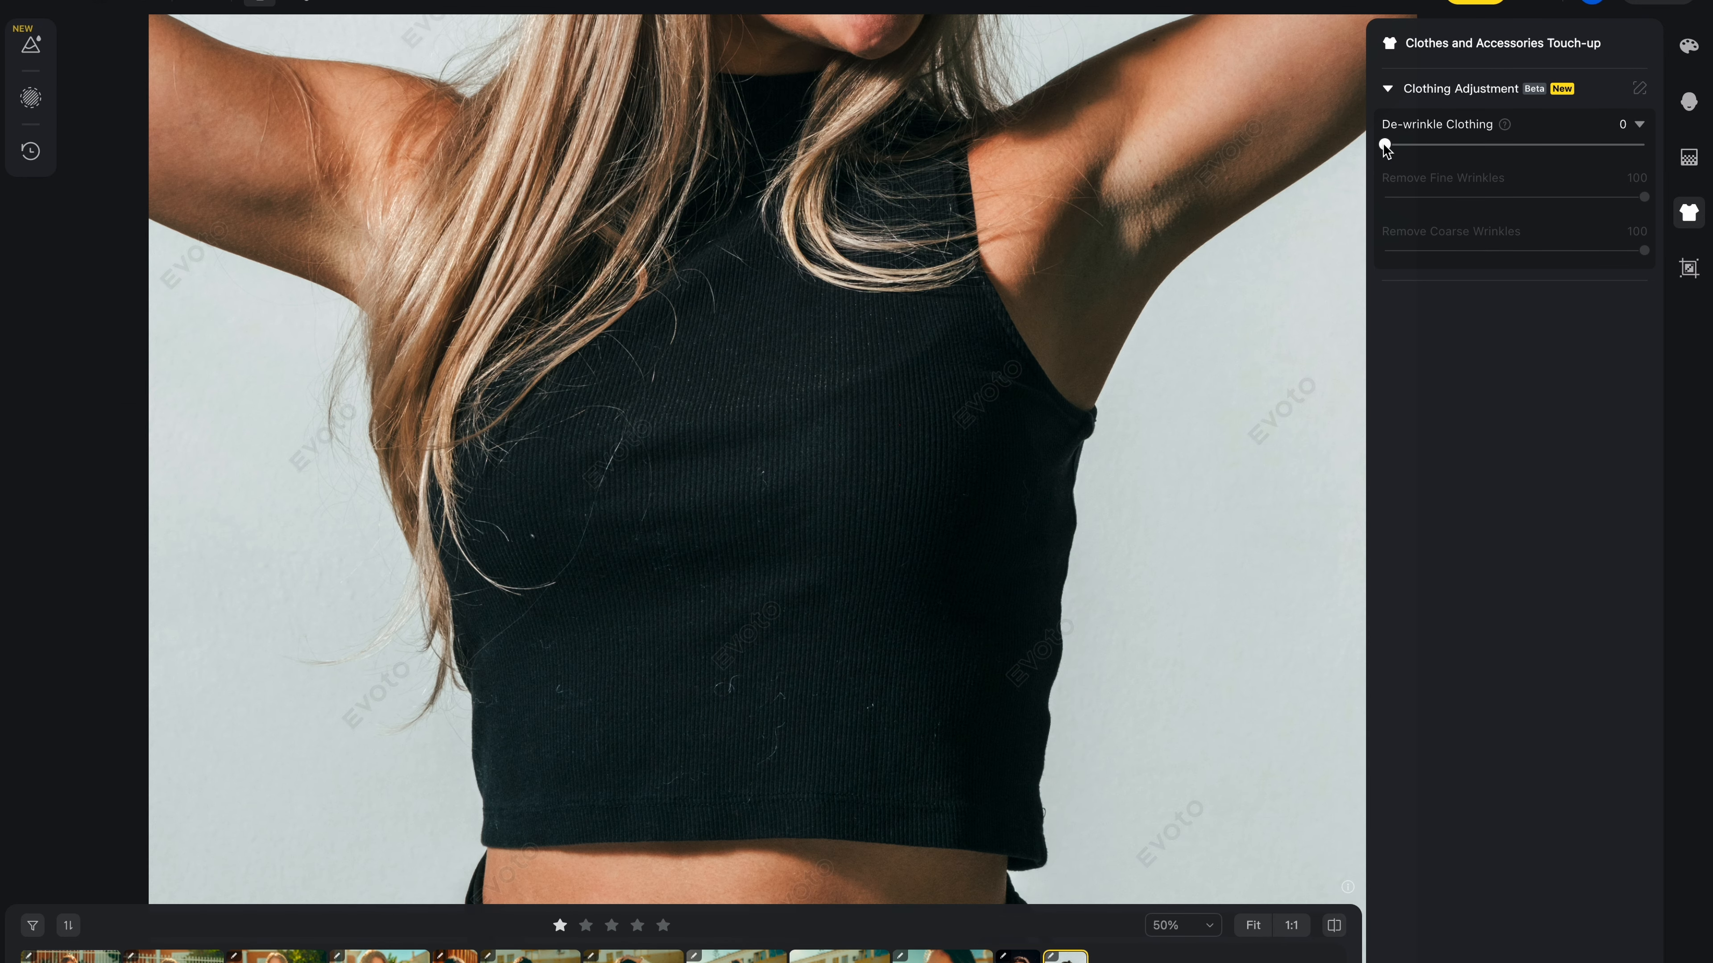
{"action": "left_click_drag", "start_coordinate": [1385, 144], "coordinate": [1575, 145]}
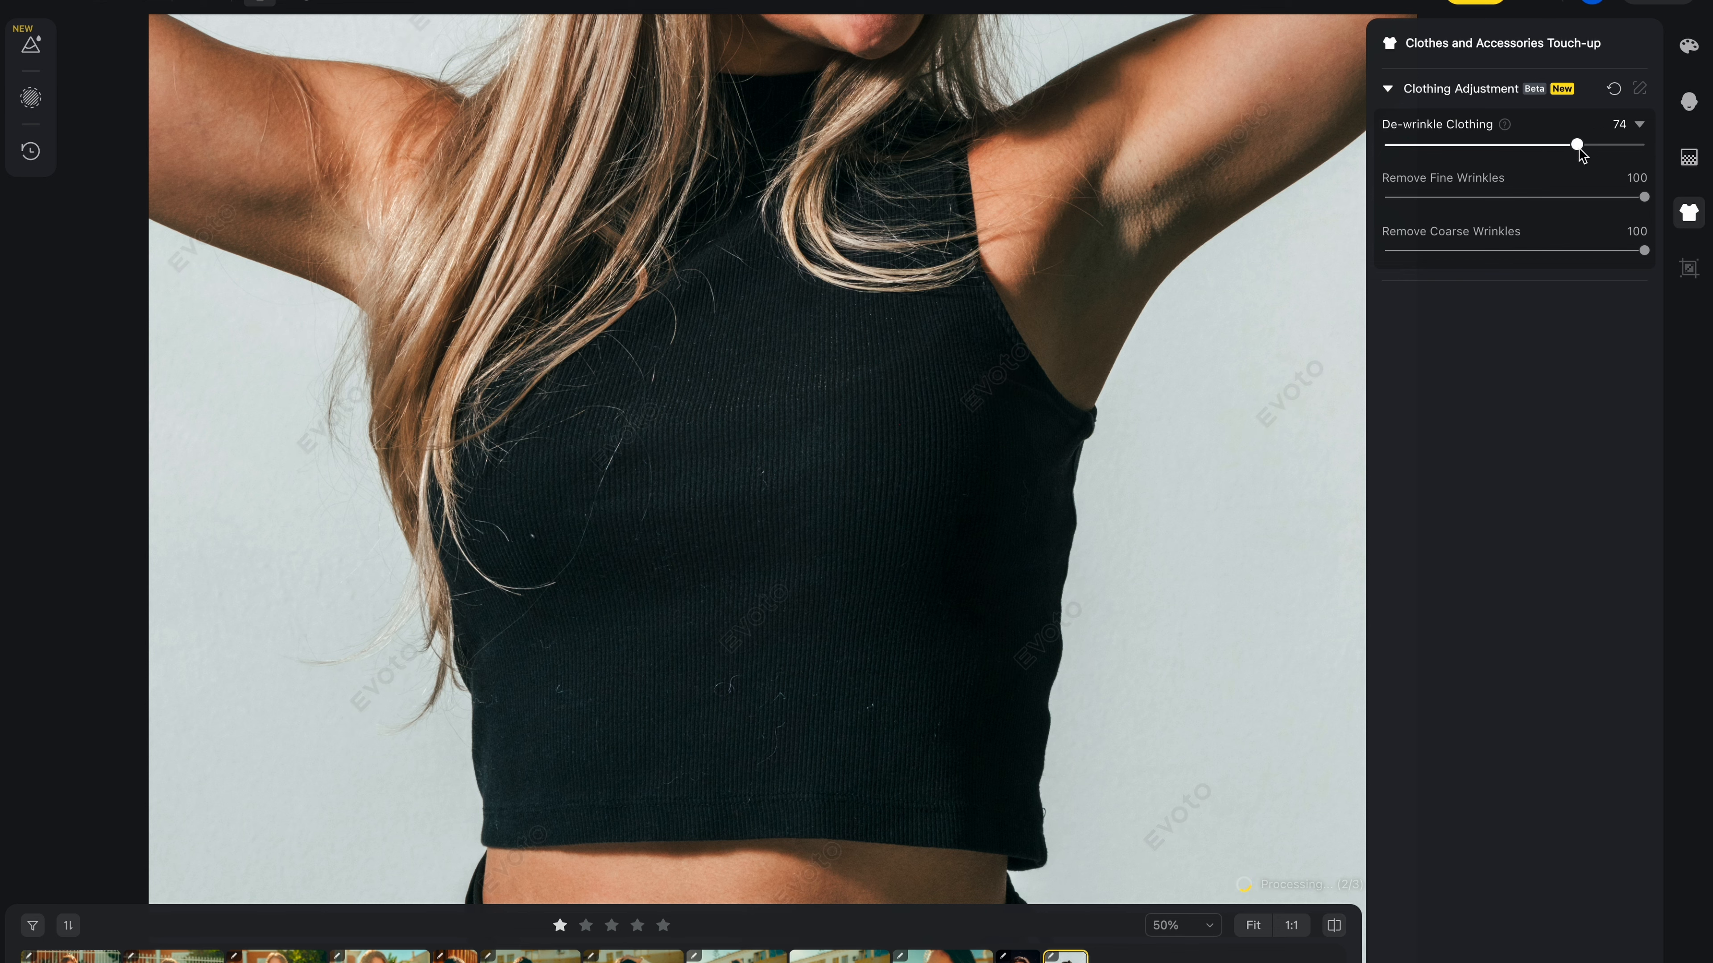
{"action": "left_click_drag", "start_coordinate": [861, 410], "coordinate": [894, 423]}
{"action": "scroll", "coordinate": [893, 423], "scroll_direction": "down", "scroll_amount": 5}
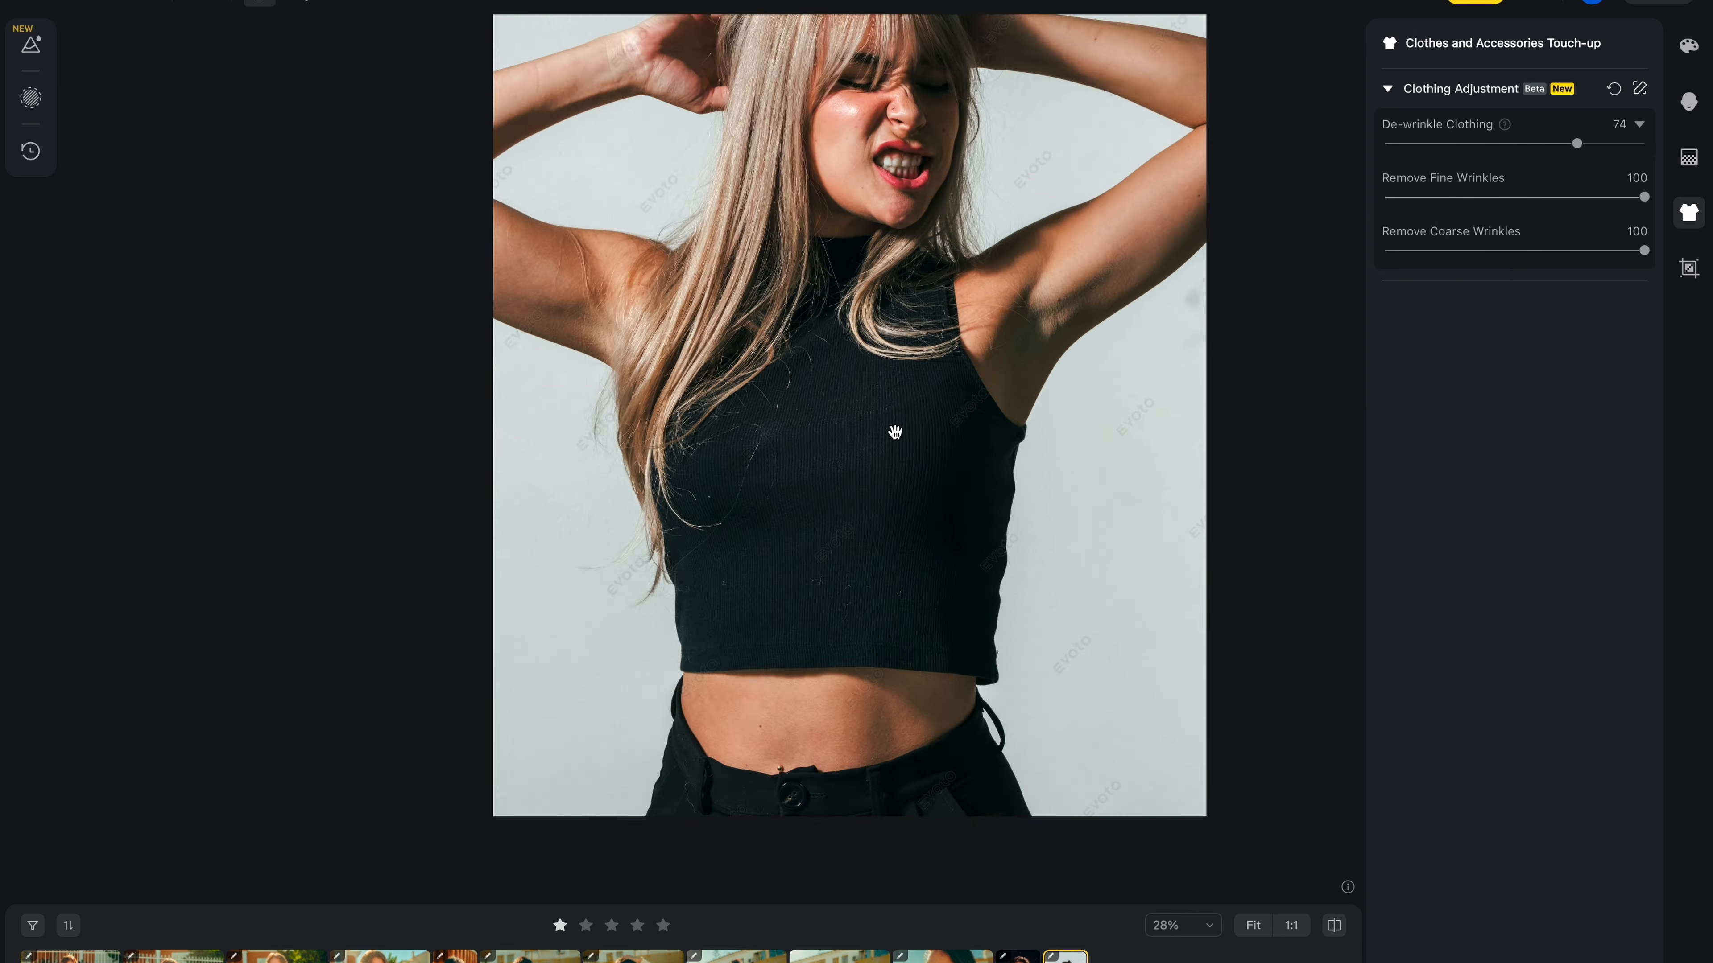
{"action": "left_click_drag", "start_coordinate": [895, 494], "coordinate": [937, 451]}
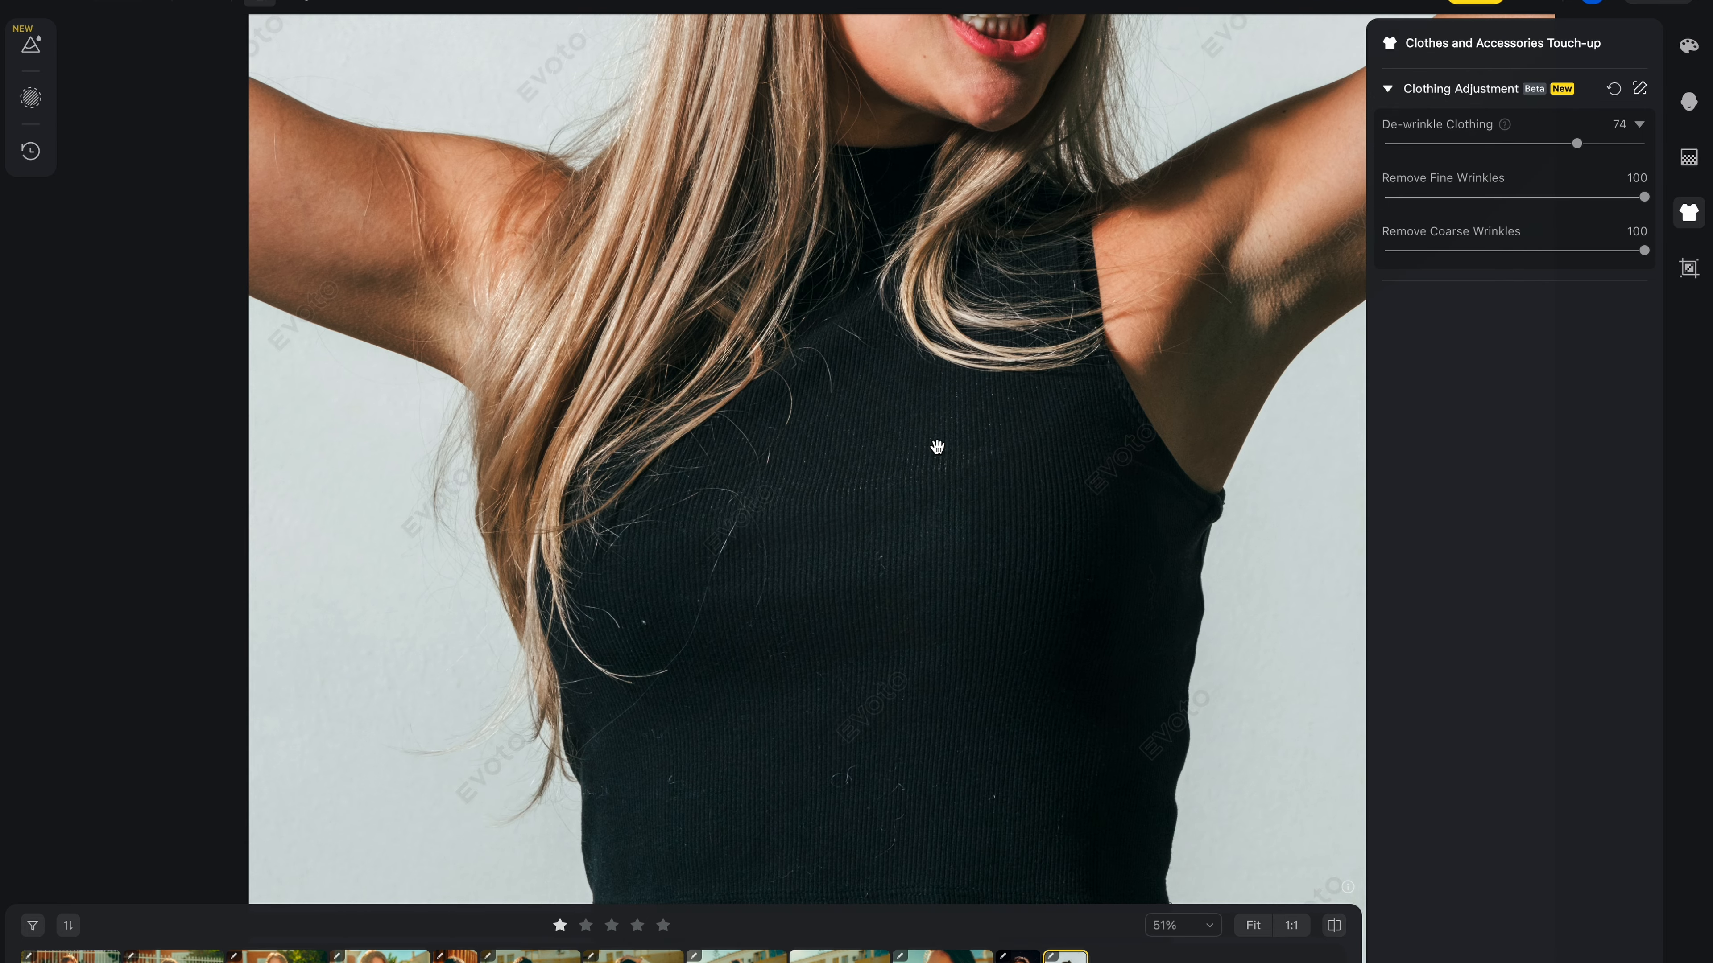
{"action": "left_click_drag", "start_coordinate": [975, 543], "coordinate": [1007, 523]}
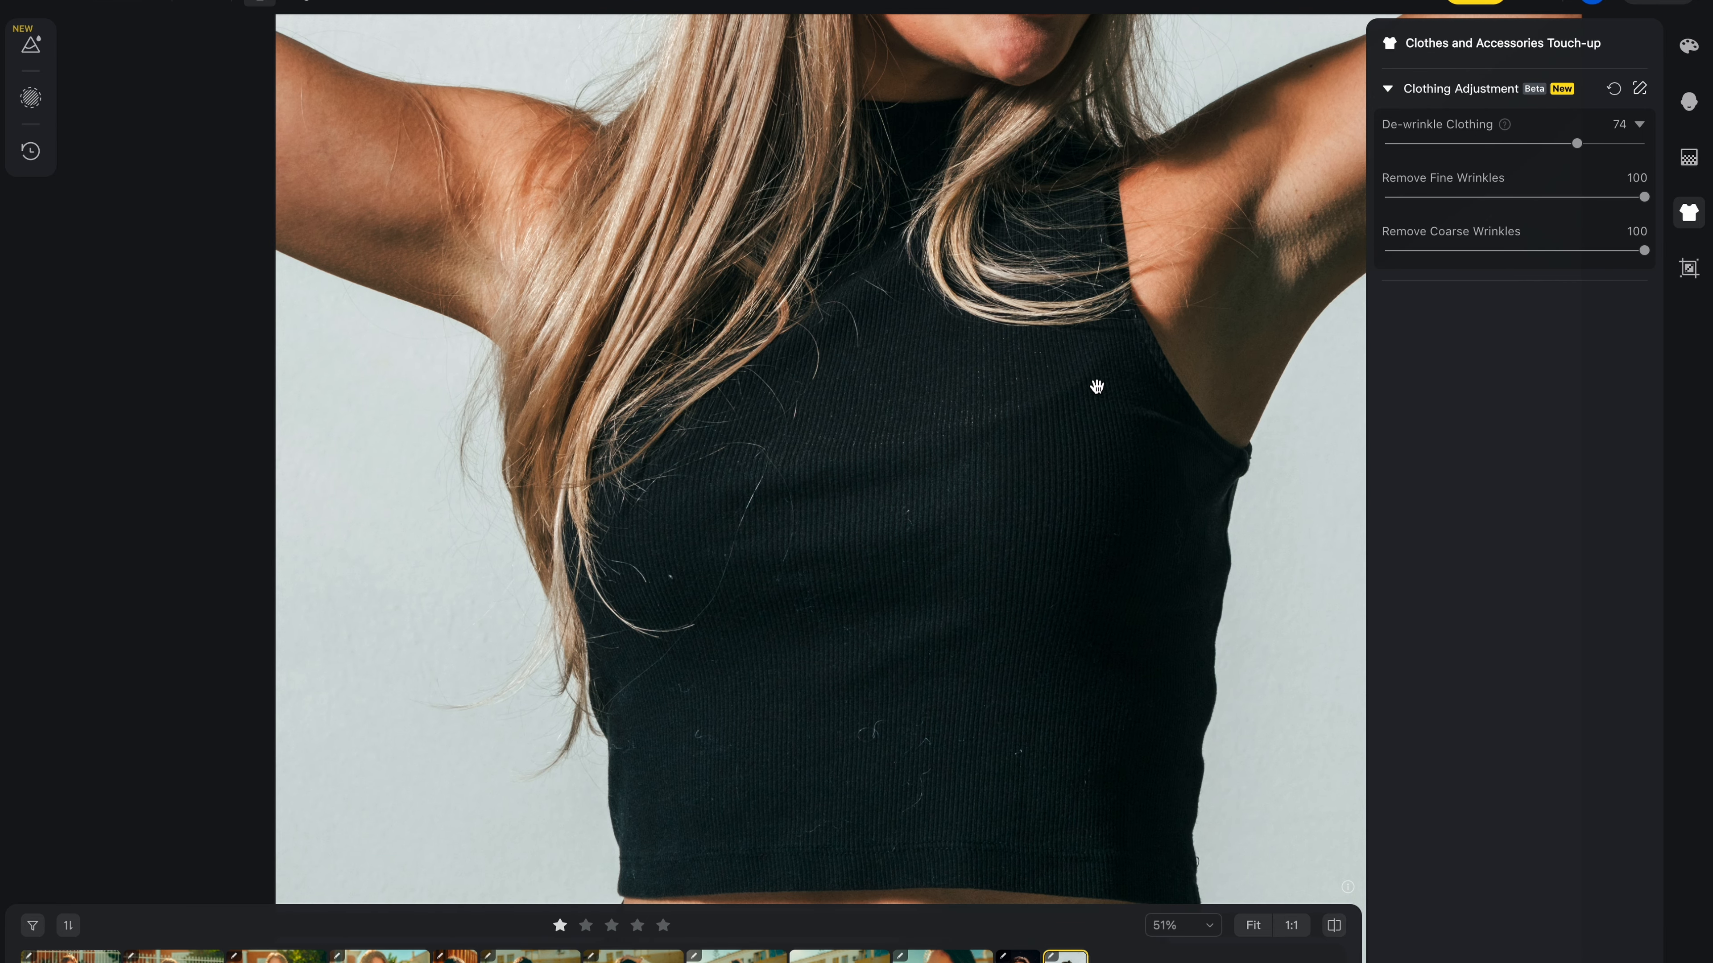